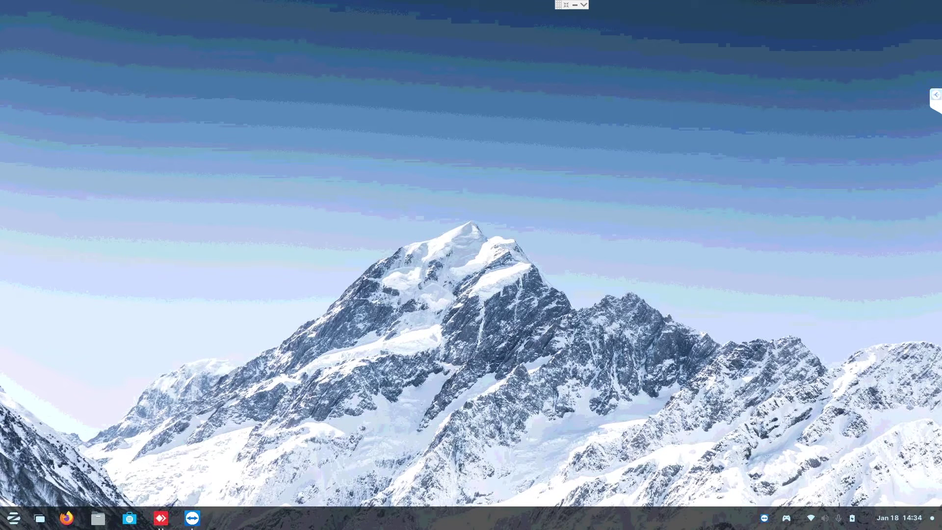
# Step: Look up the Tweaks app in the software store with the search term "tweaks", view its page and close the store
pyautogui.click(133, 518)
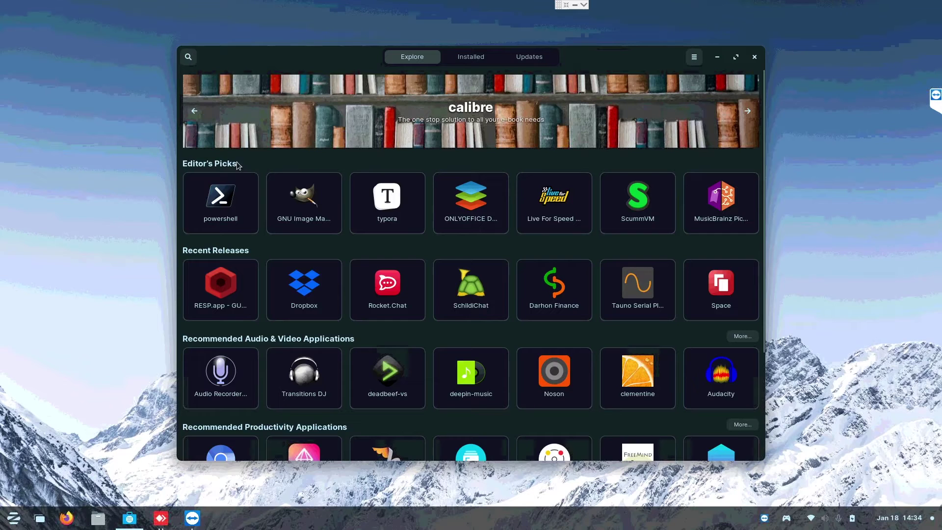
pyautogui.click(187, 57)
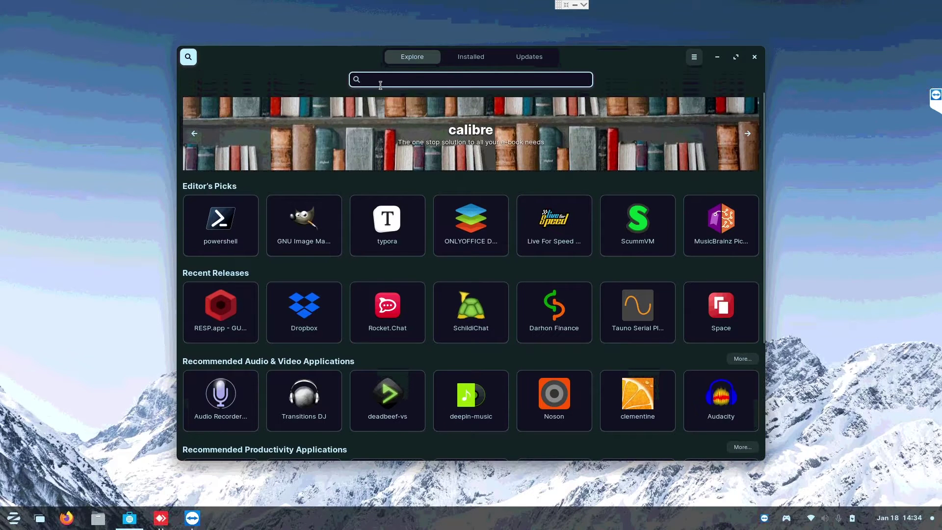
pyautogui.write('tweaks')
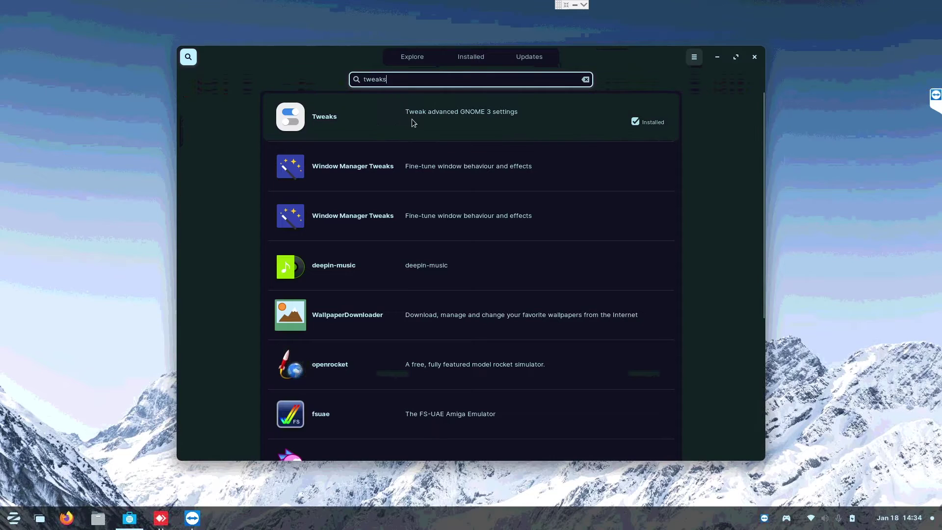
pyautogui.click(398, 122)
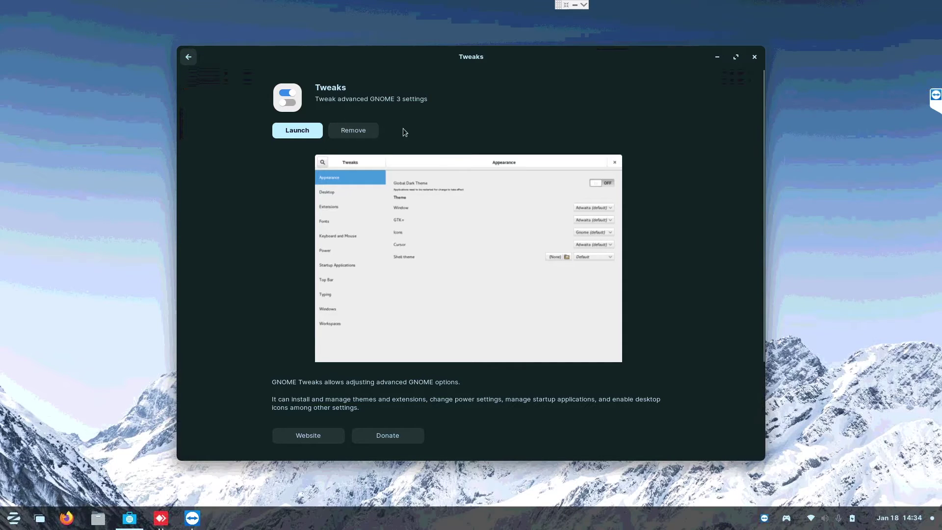
pyautogui.click(297, 132)
pyautogui.click(754, 56)
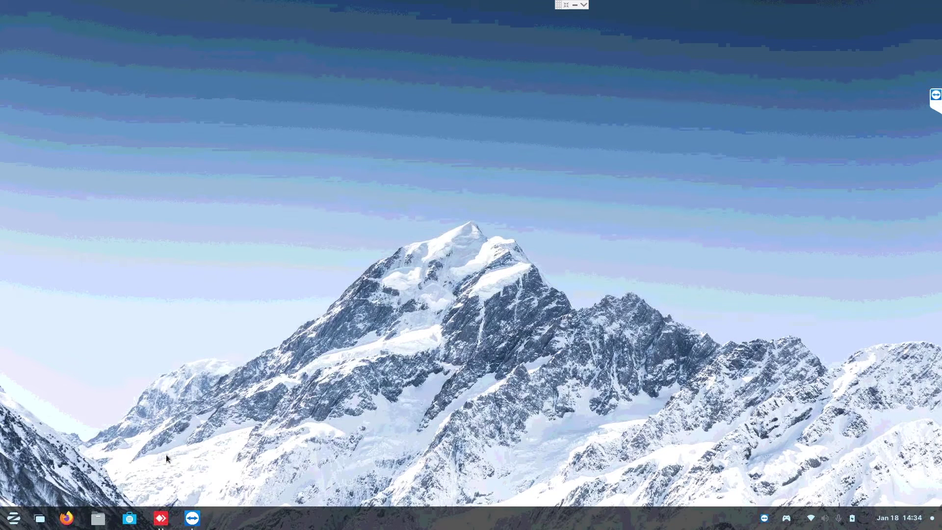
# Step: Search Google in Firefox for "gnome extensions" and open the GNOME Shell Extensions site, keeping it in a single tab
pyautogui.click(67, 516)
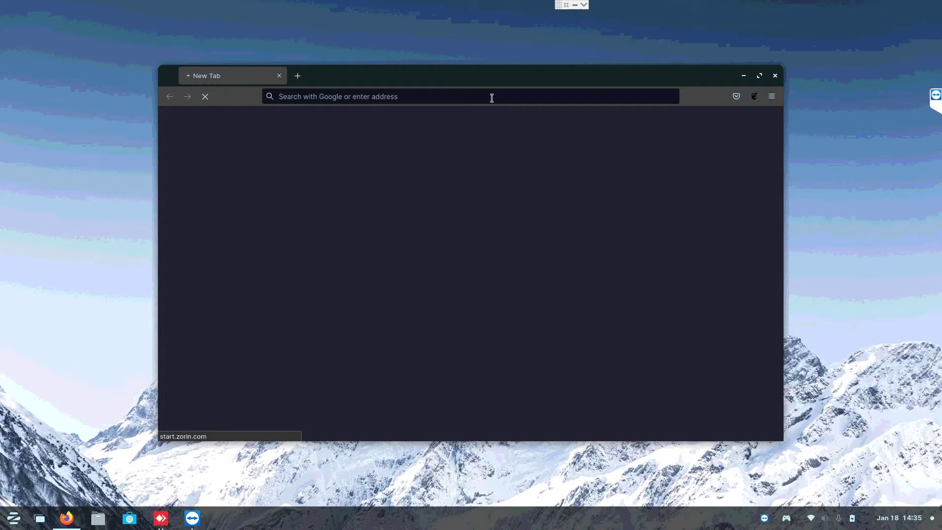
pyautogui.click(488, 97)
pyautogui.write('gno')
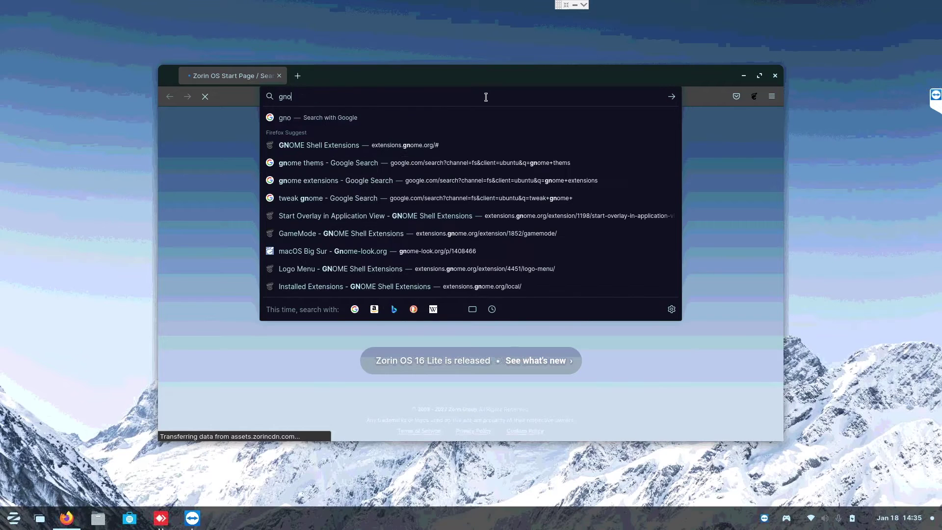
pyautogui.write('me extension')
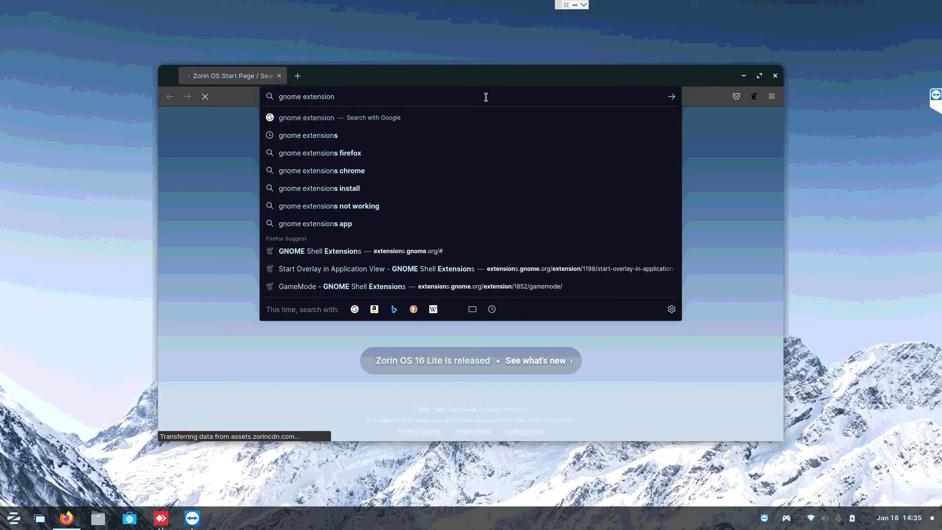
pyautogui.write('s')
pyautogui.press('Return')
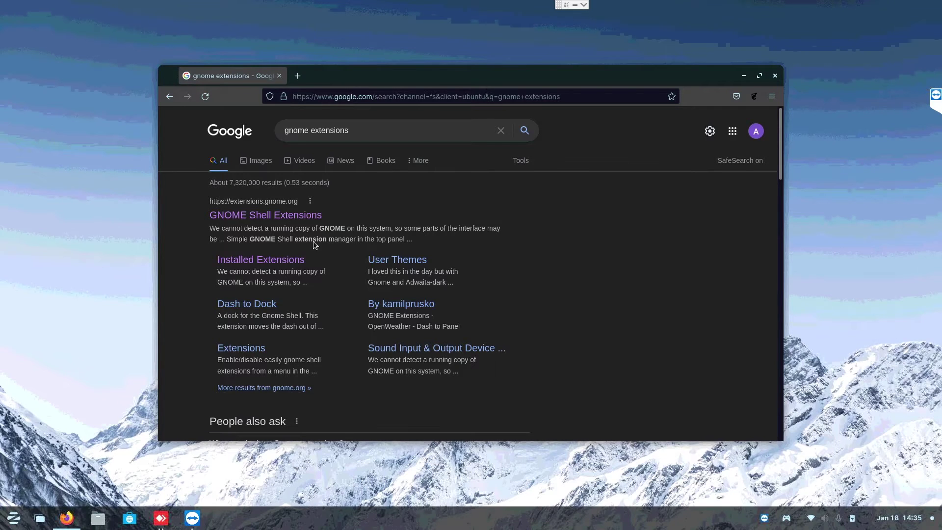
pyautogui.click(308, 217)
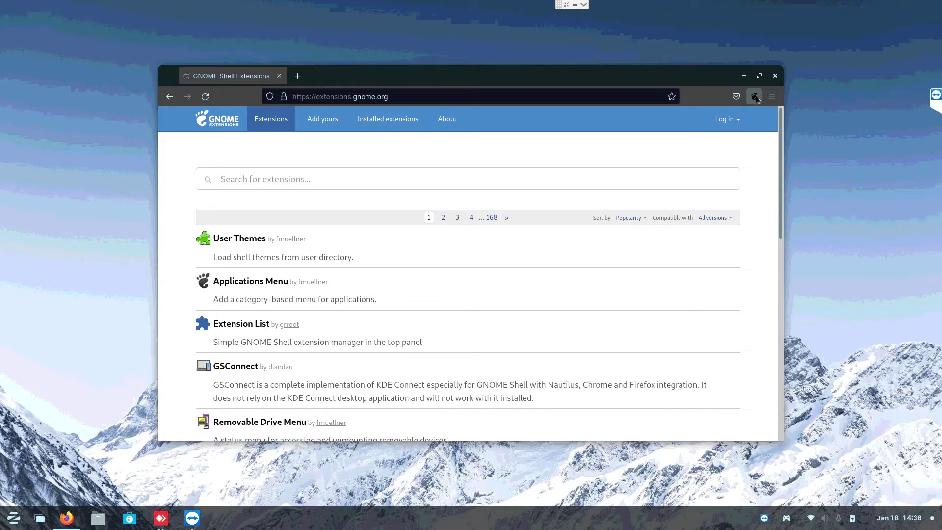
pyautogui.click(753, 98)
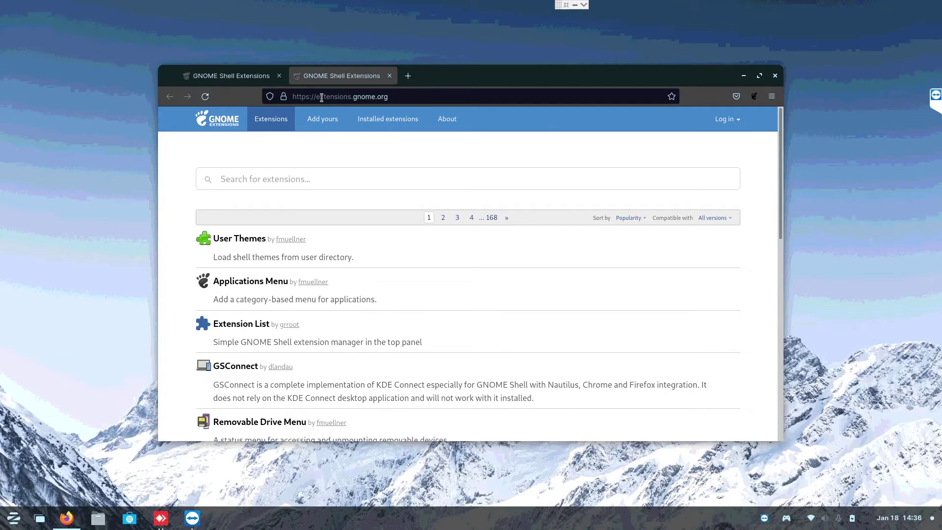
pyautogui.click(279, 76)
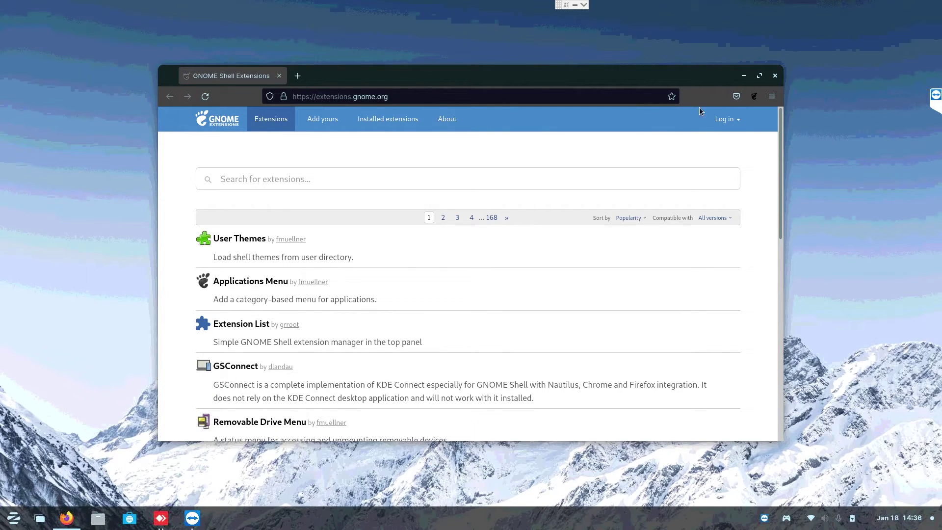
# Step: Find the Logo Menu extension by searching for "logo" and turn it on
pyautogui.click(514, 181)
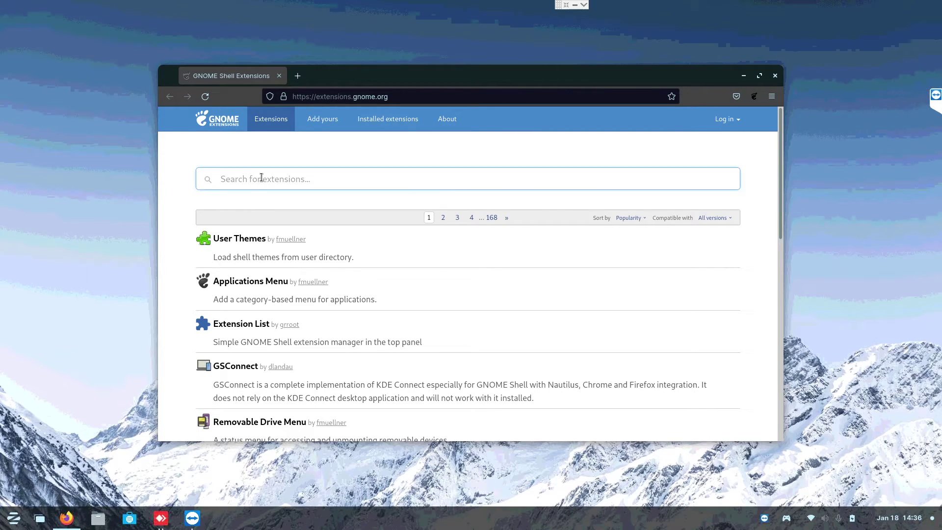
pyautogui.write('logo')
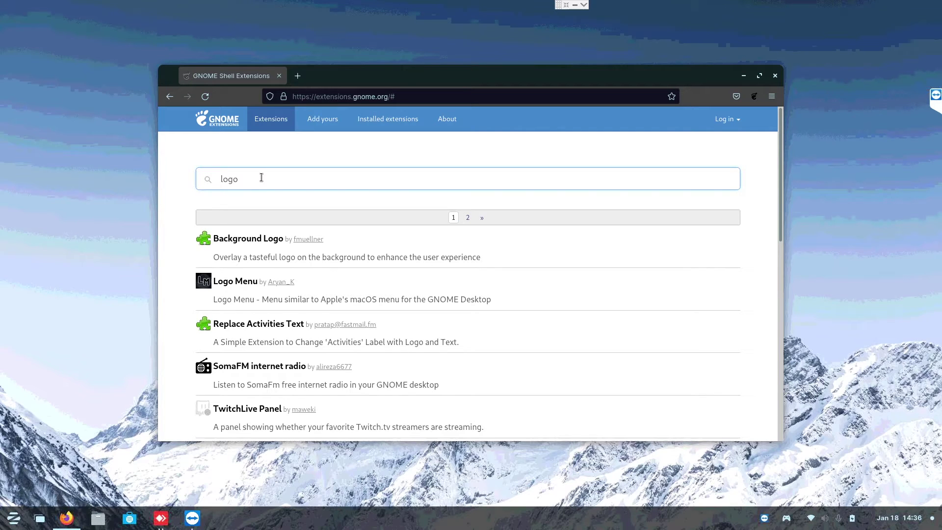
pyautogui.click(243, 284)
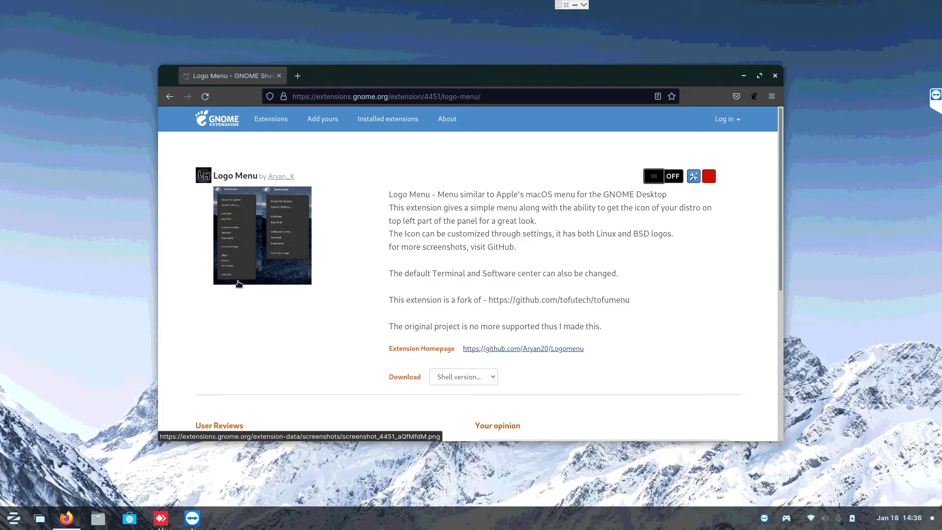
pyautogui.click(657, 174)
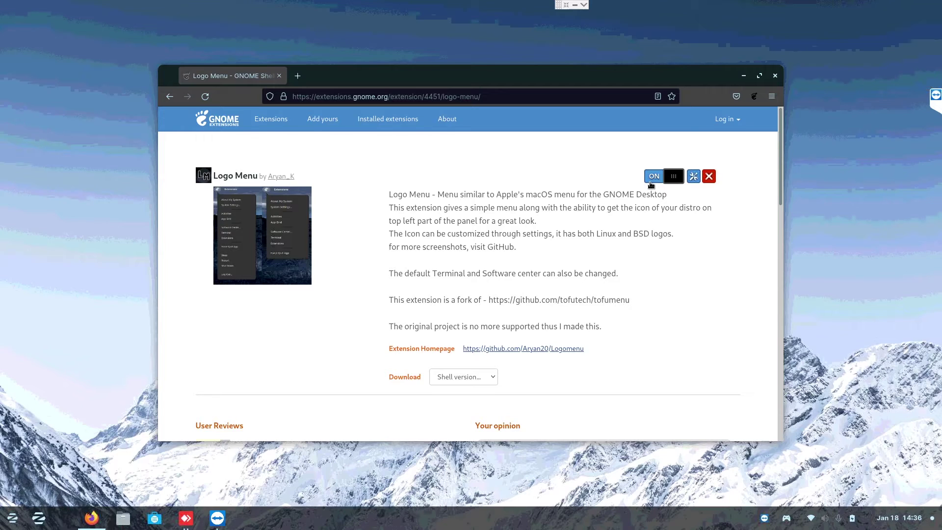
# Step: Return to the extension search, find Start Overlay in Application View with "start overlay" and turn it on
pyautogui.click(174, 96)
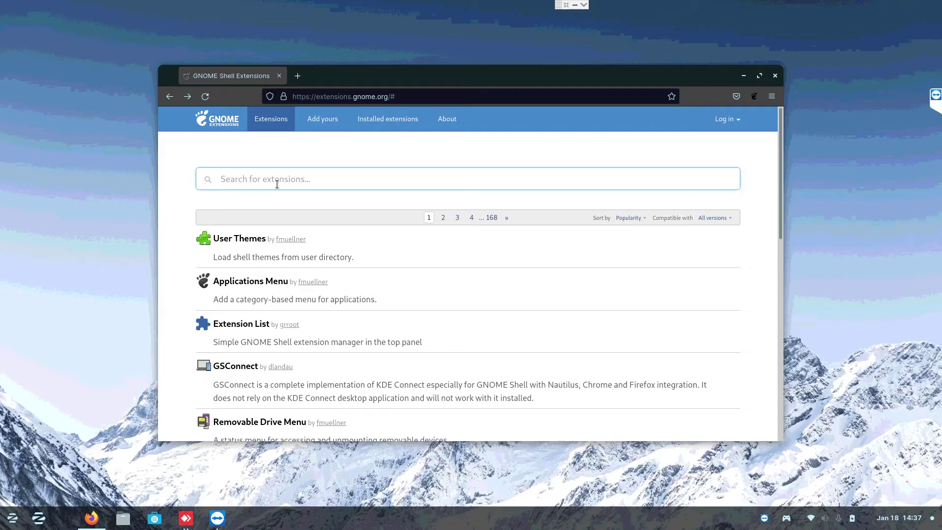
pyautogui.write('start overlay')
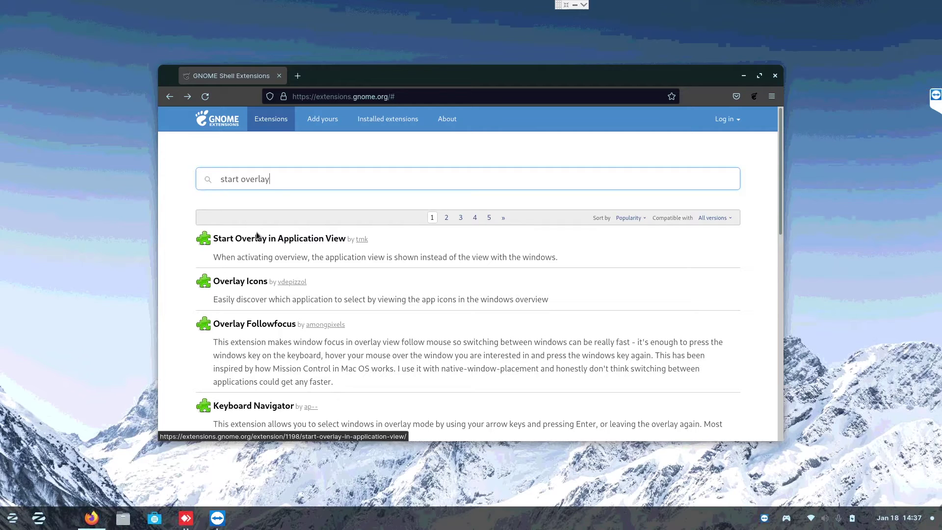
pyautogui.click(292, 241)
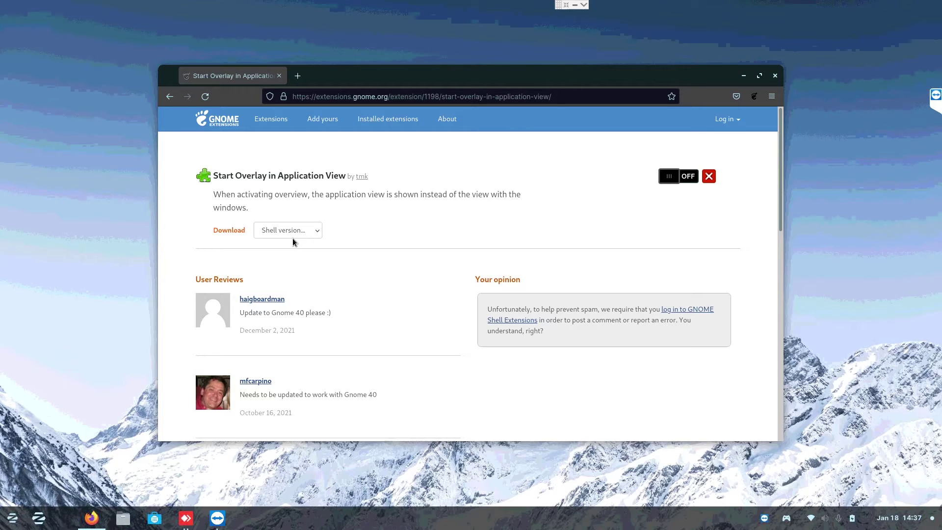
pyautogui.click(675, 176)
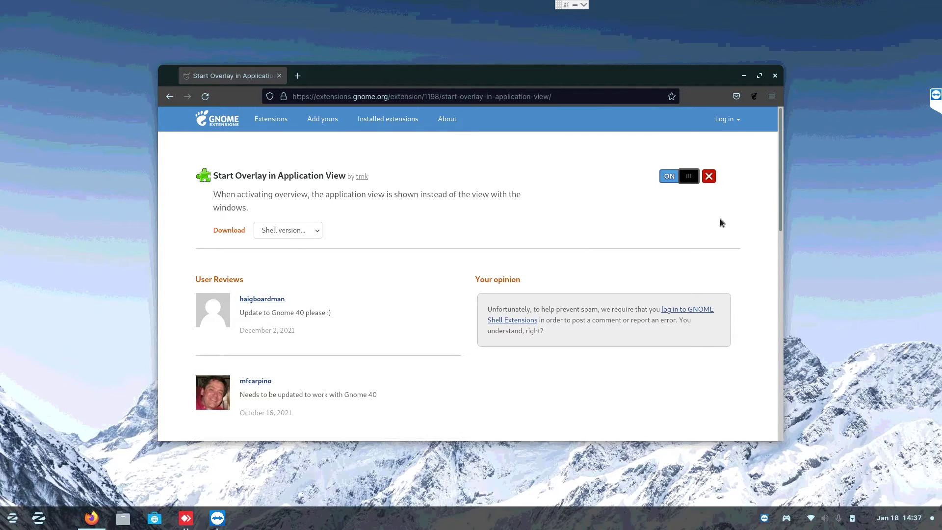
# Step: Search Google for "gnome themes" and open the Gnome Look site from the results
pyautogui.click(516, 99)
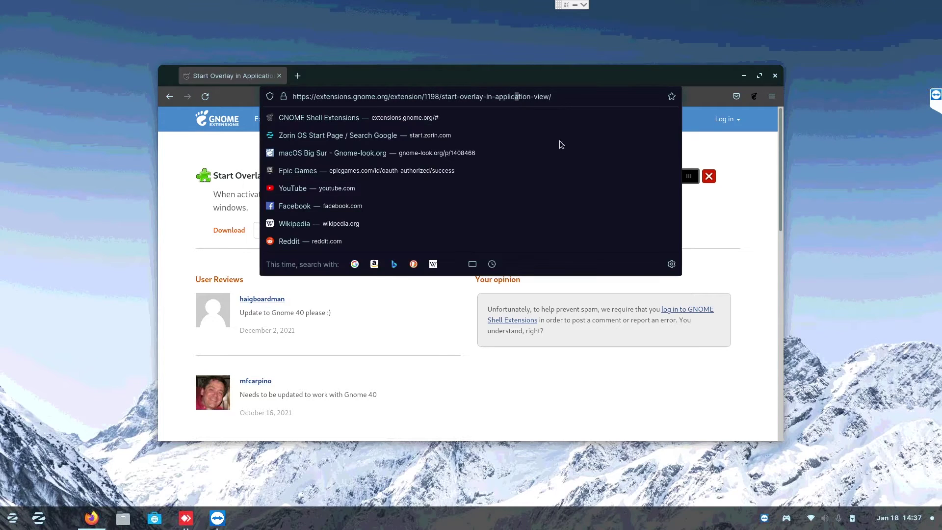
pyautogui.doubleClick(558, 99)
pyautogui.write('gnome')
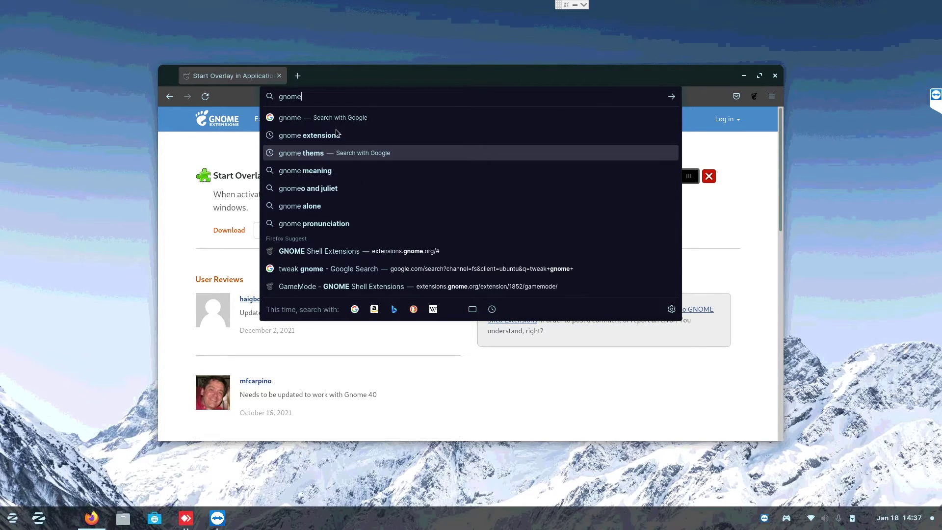
pyautogui.write(' themes')
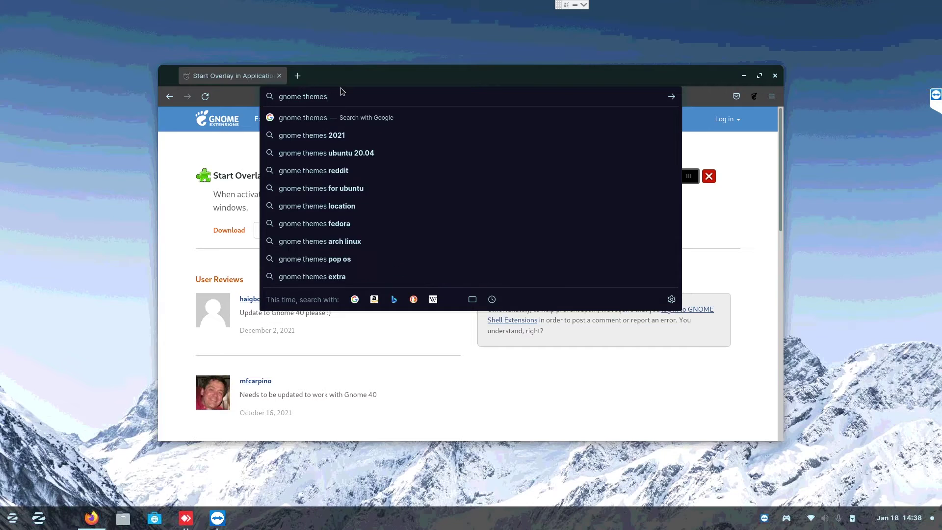
pyautogui.press('Return')
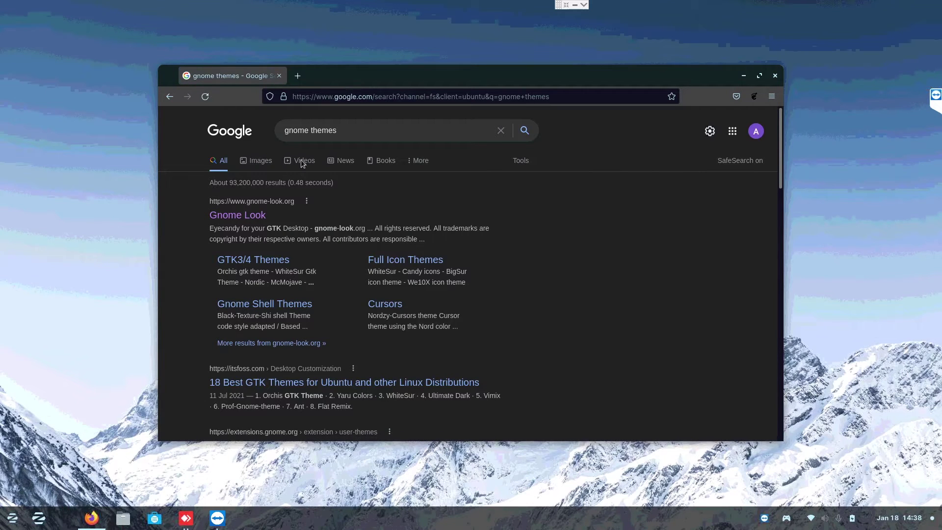
pyautogui.click(242, 216)
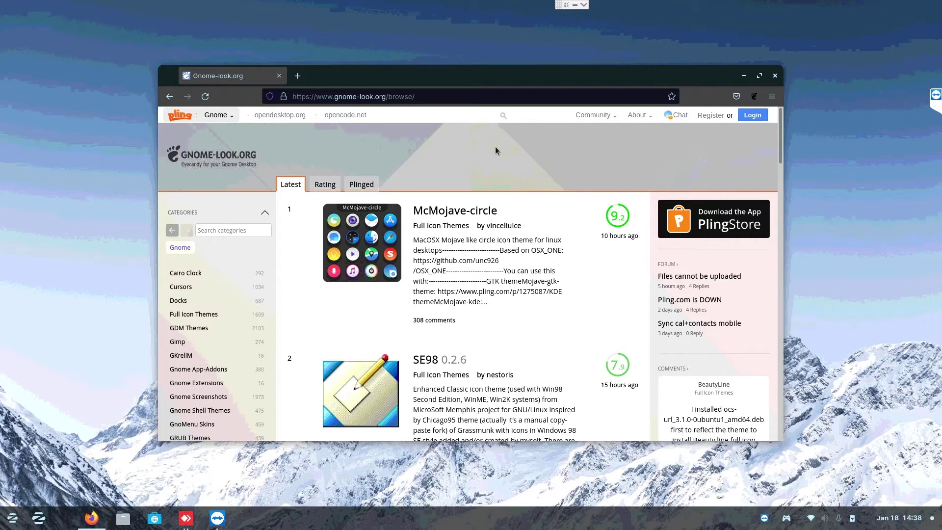
# Step: Search Gnome-look.org for "whitesur" and open the WhiteSur Gtk Theme's list of downloadable files
pyautogui.click(455, 117)
pyautogui.write('whitesur')
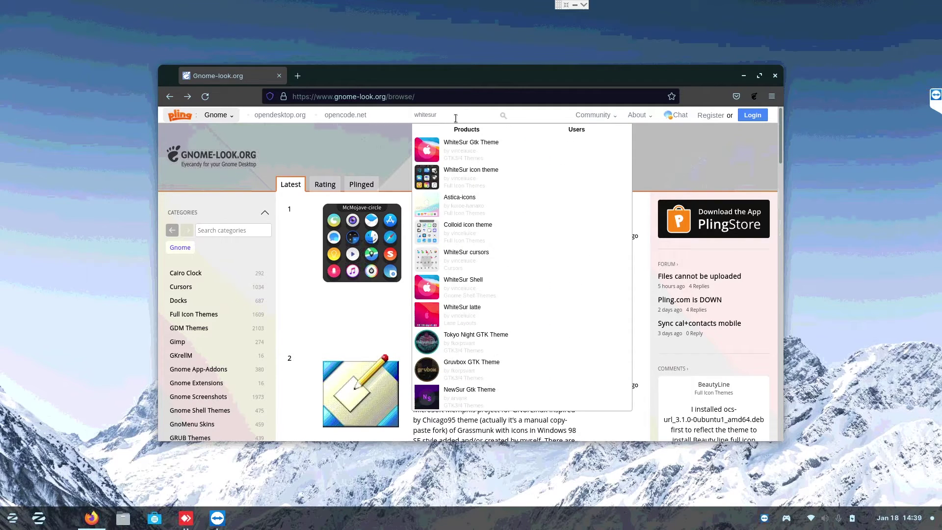
pyautogui.click(472, 143)
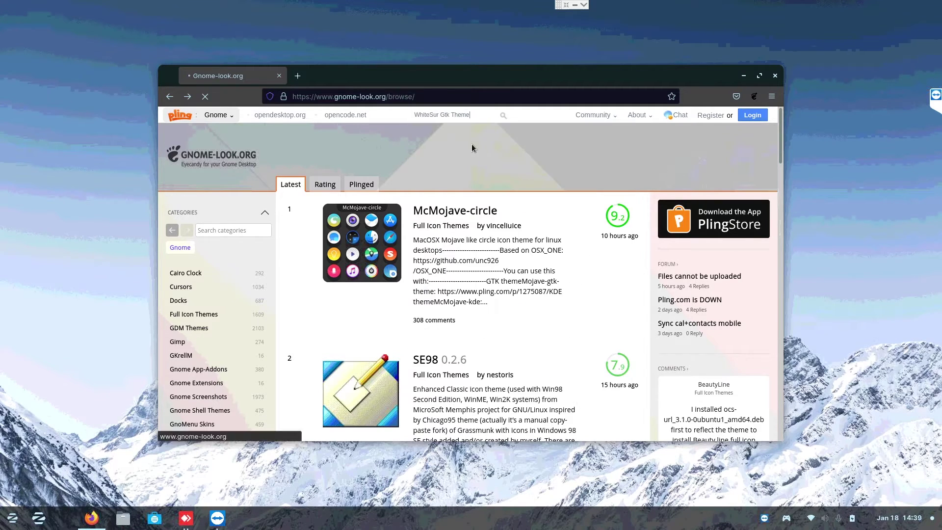
pyautogui.scroll(-4, 577, 277)
pyautogui.scroll(2, 353, 191)
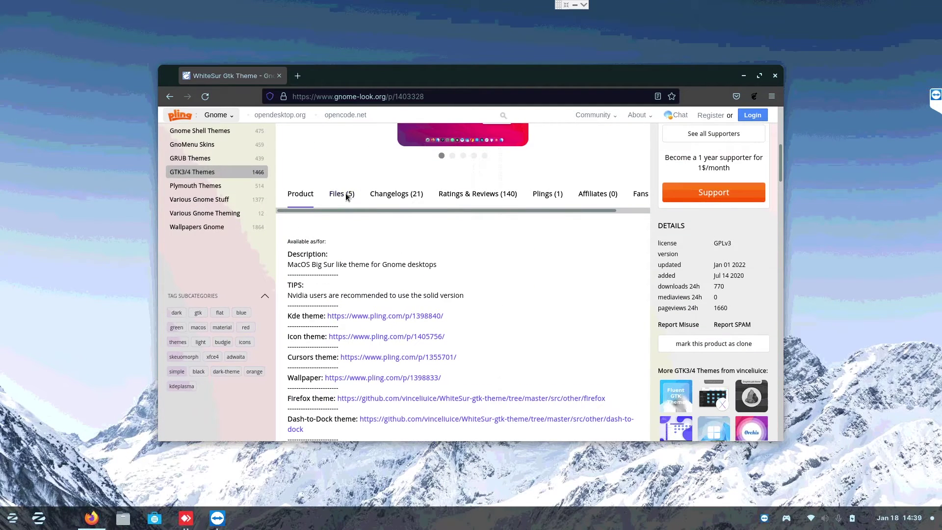
pyautogui.click(347, 196)
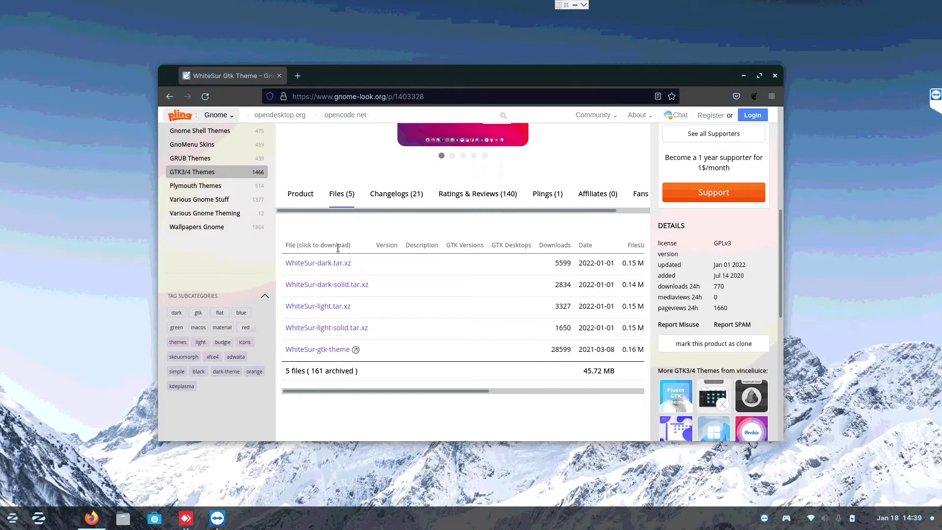
# Step: Download WhiteSur-dark.tar.xz from the theme's files and save it to disk
pyautogui.scroll(-1, 343, 230)
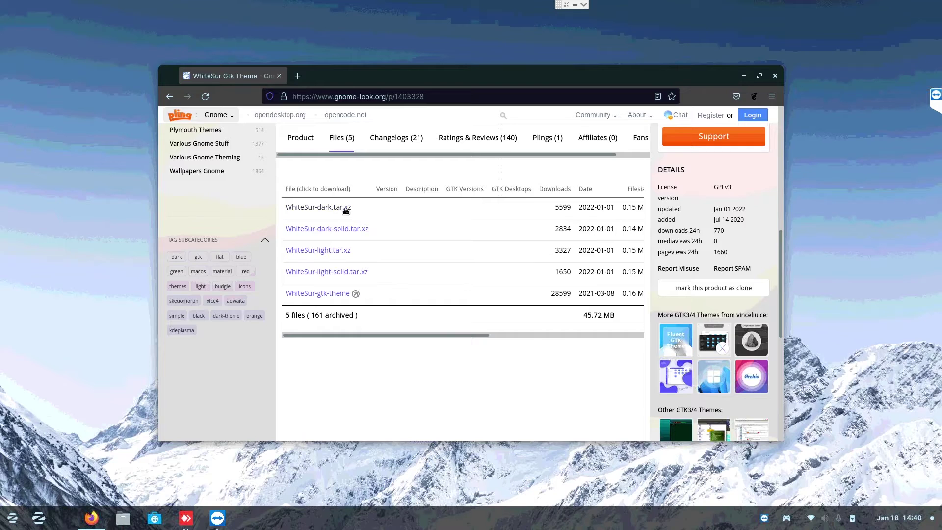
pyautogui.click(345, 207)
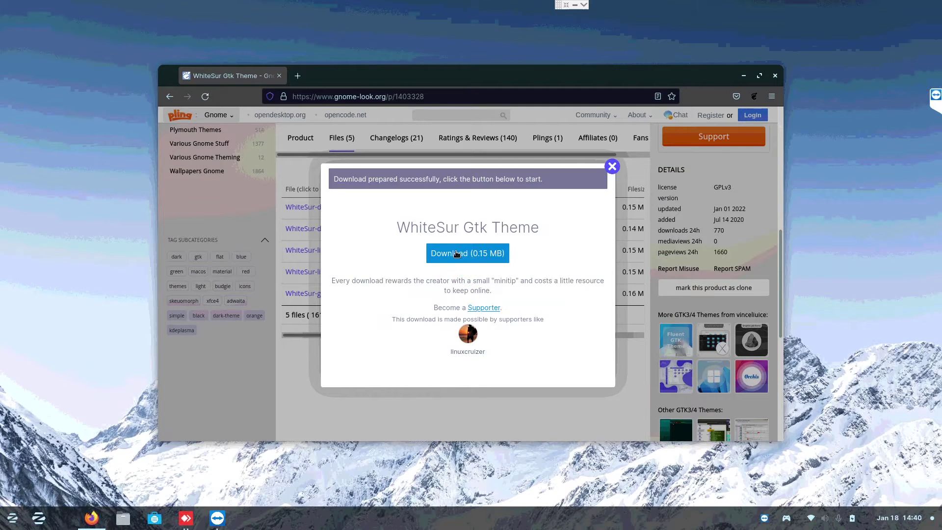
pyautogui.click(458, 254)
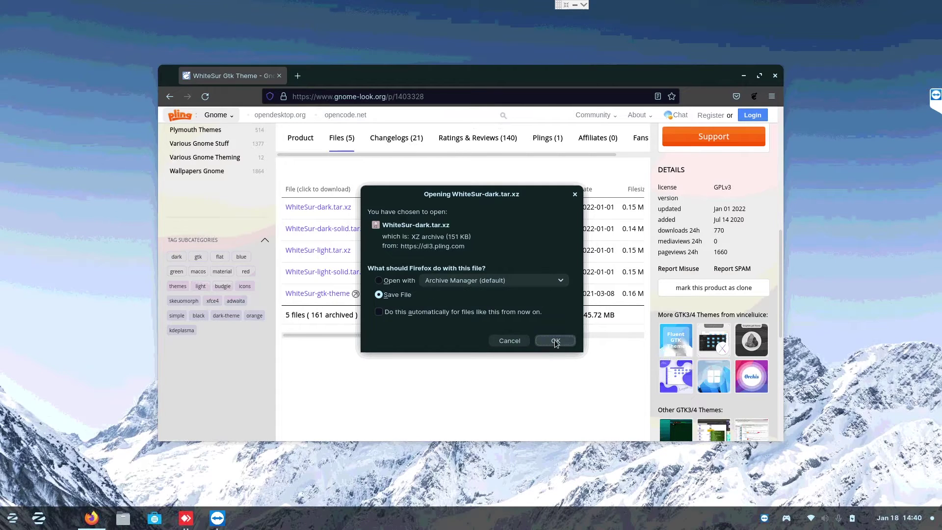
pyautogui.click(554, 340)
# Step: Search Gnome-look.org for "mcmojave" and open the McMojave cursors product page
pyautogui.click(460, 115)
pyautogui.write('mcmoj')
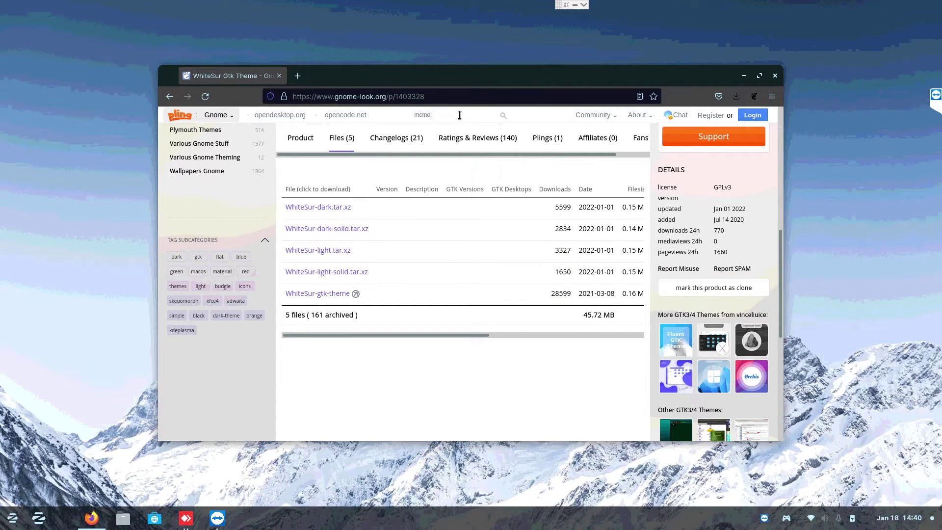
pyautogui.write('ave')
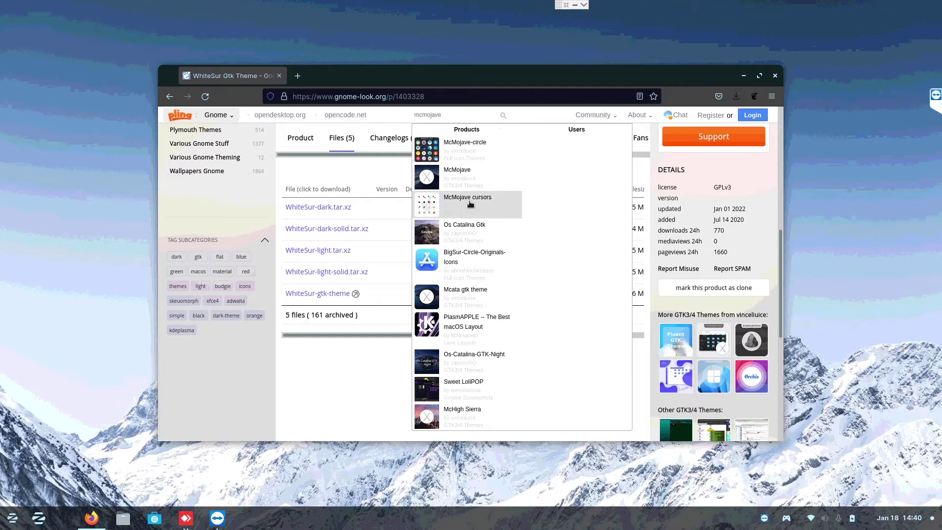
pyautogui.click(470, 204)
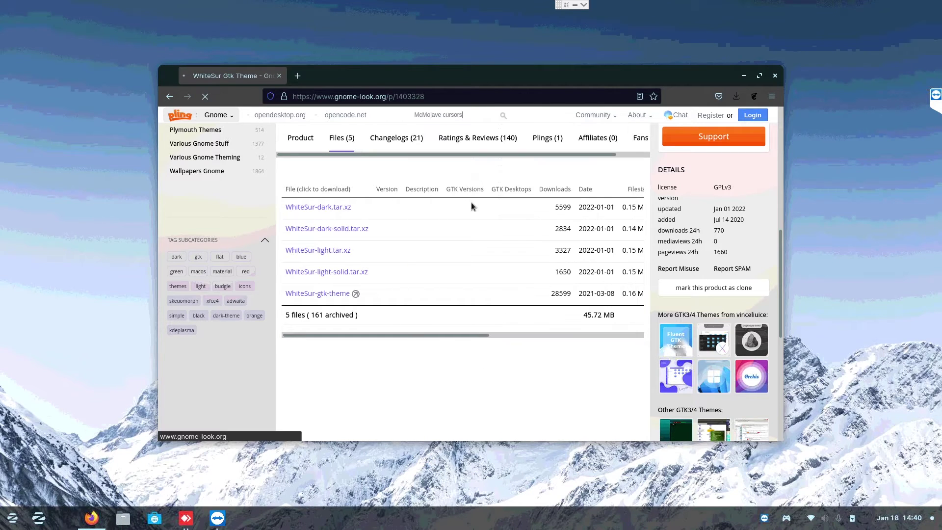
# Step: Download McMojave-cursors.tar.xz from the McMojave cursors product's files and save it to disk
pyautogui.scroll(-3, 455, 308)
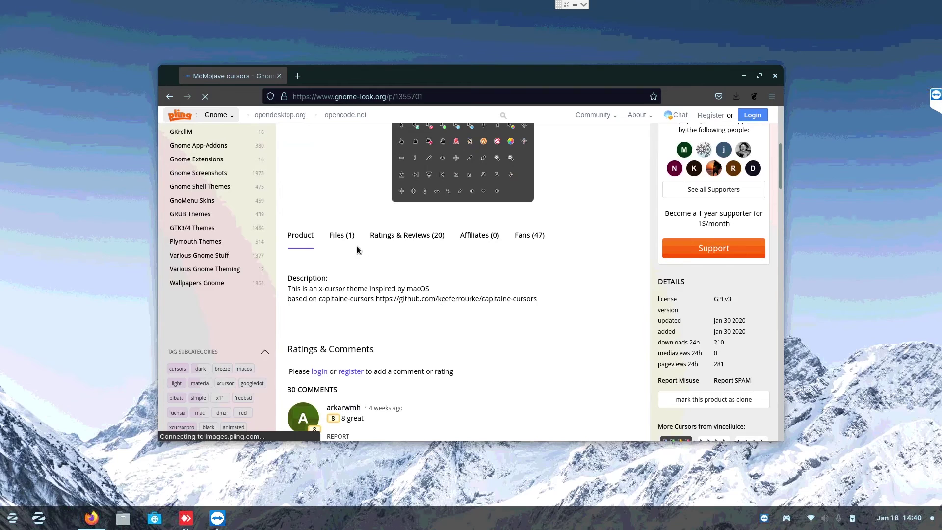
pyautogui.click(344, 237)
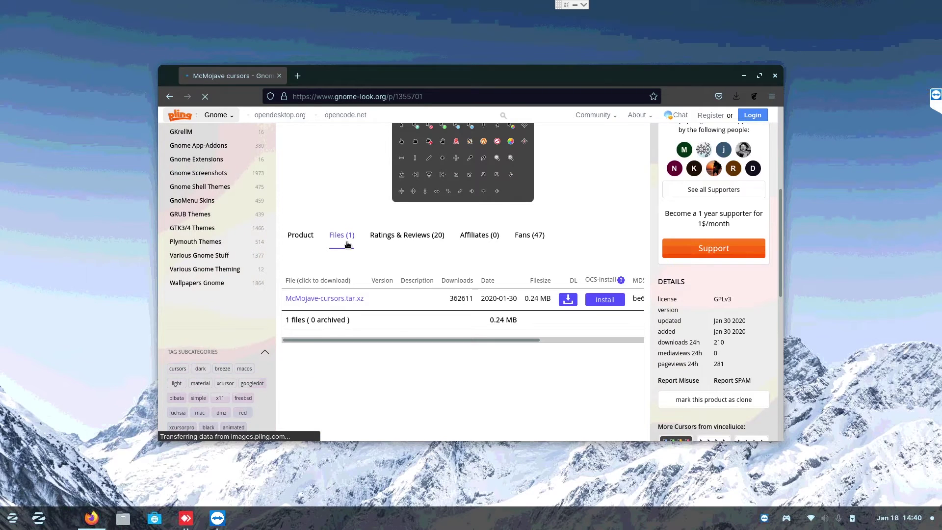
pyautogui.click(347, 299)
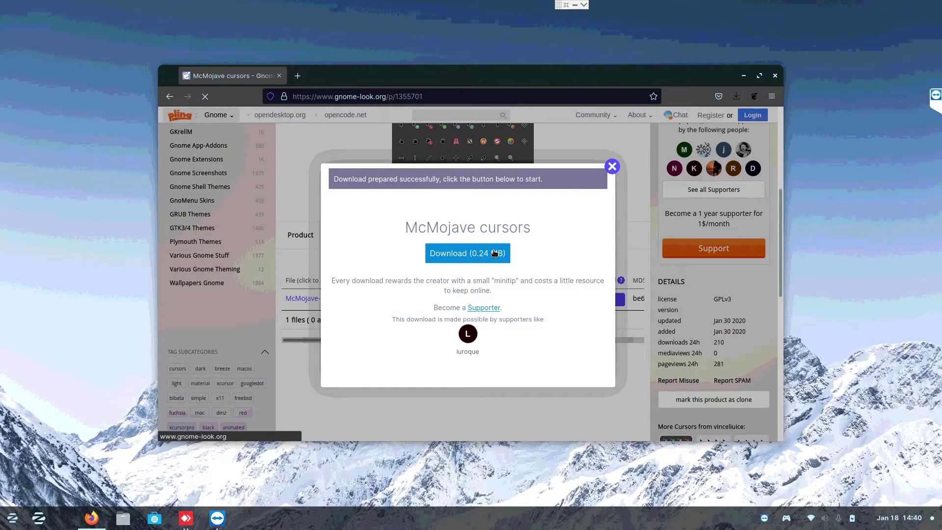
pyautogui.click(495, 252)
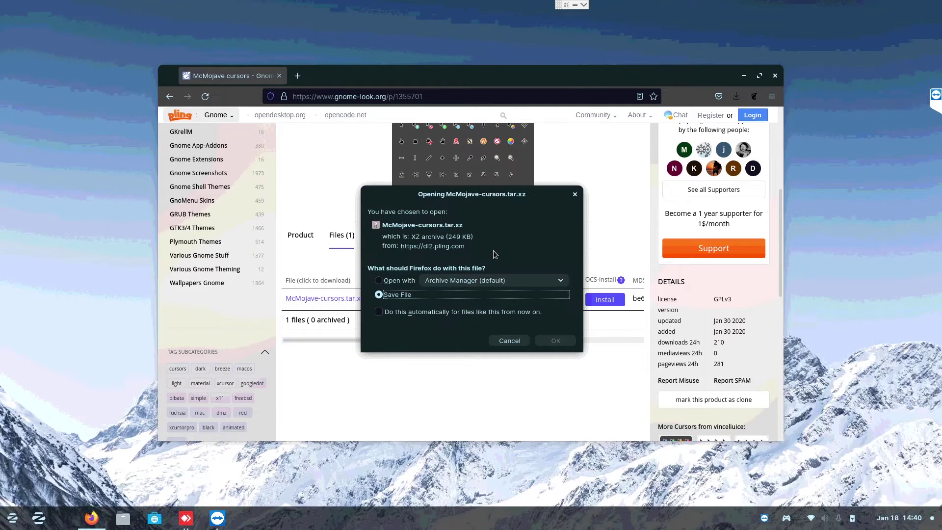
pyautogui.click(554, 340)
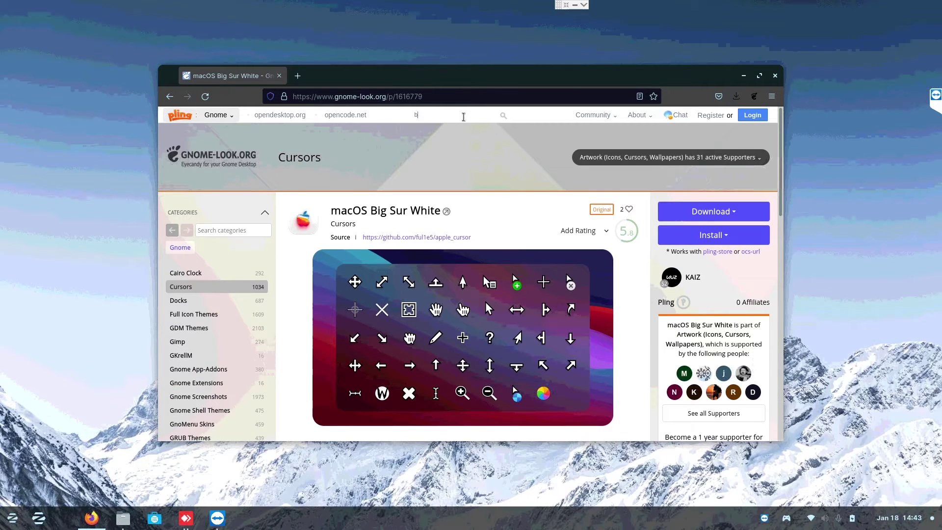
# Step: Search Gnome-look.org for "bigsur origin" and open the BigSur-Originals-Icons product page
pyautogui.click(463, 116)
pyautogui.write('bigsur ori')
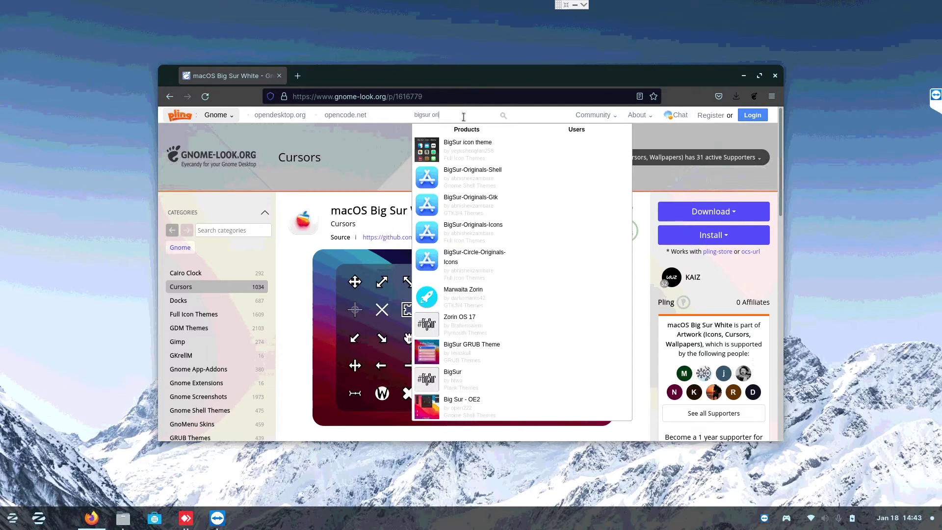
pyautogui.write('gi')
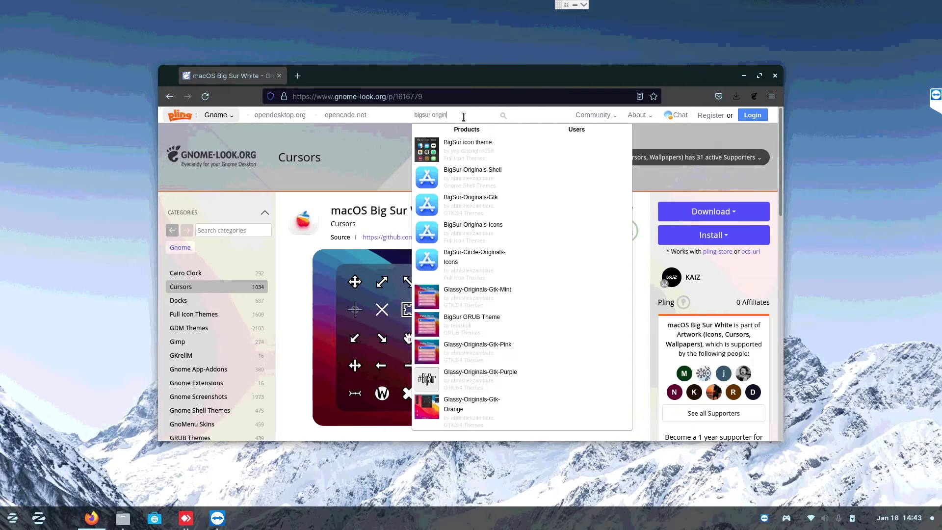
pyautogui.write('n')
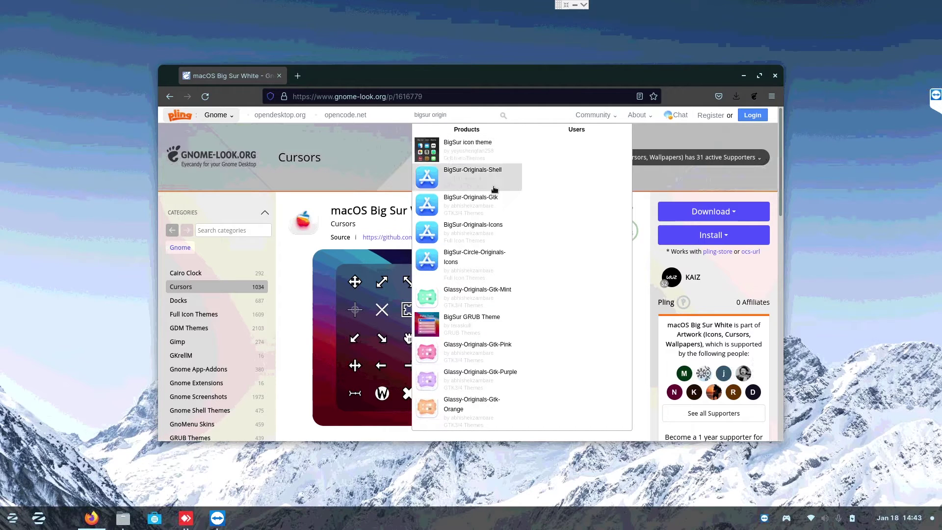
pyautogui.click(488, 234)
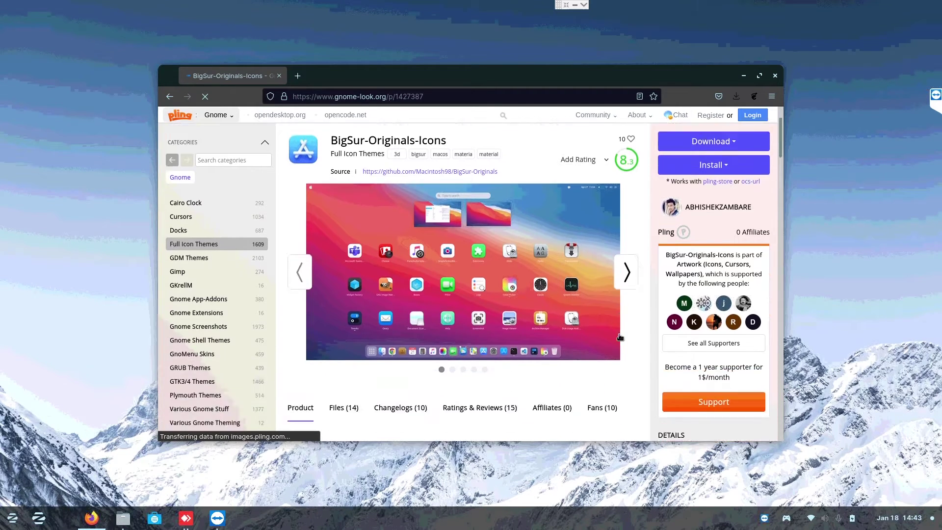
# Step: Download BigSur-Originals-Prime.tar.xz from the icon theme's files and save it to disk
pyautogui.scroll(-5, 441, 270)
pyautogui.click(342, 201)
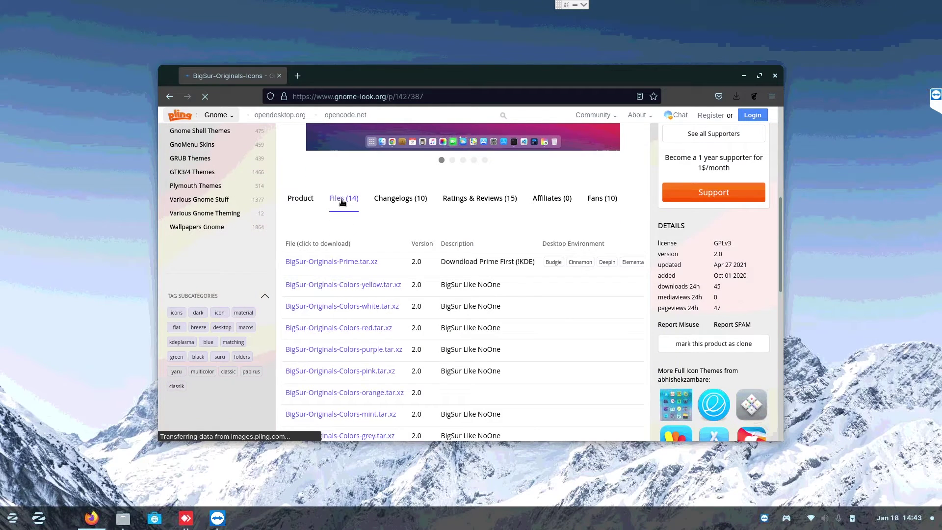
pyautogui.click(336, 263)
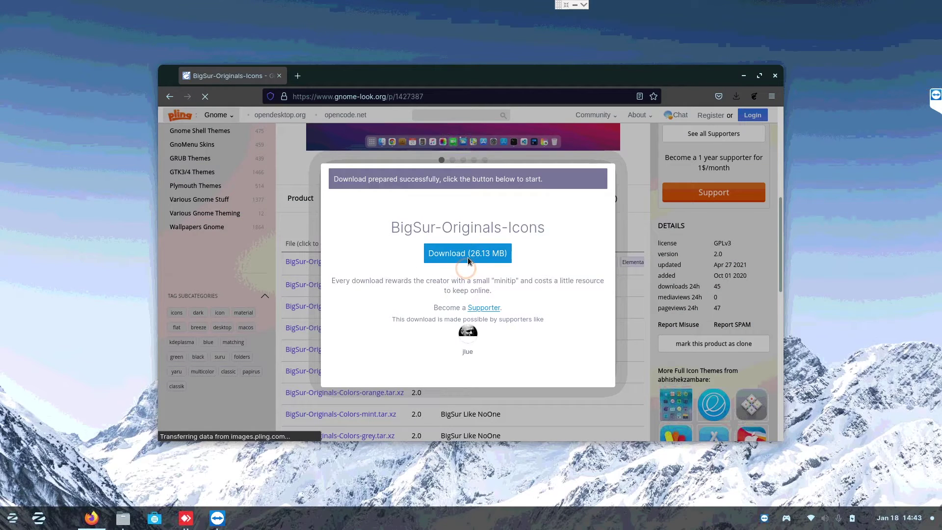
pyautogui.click(468, 260)
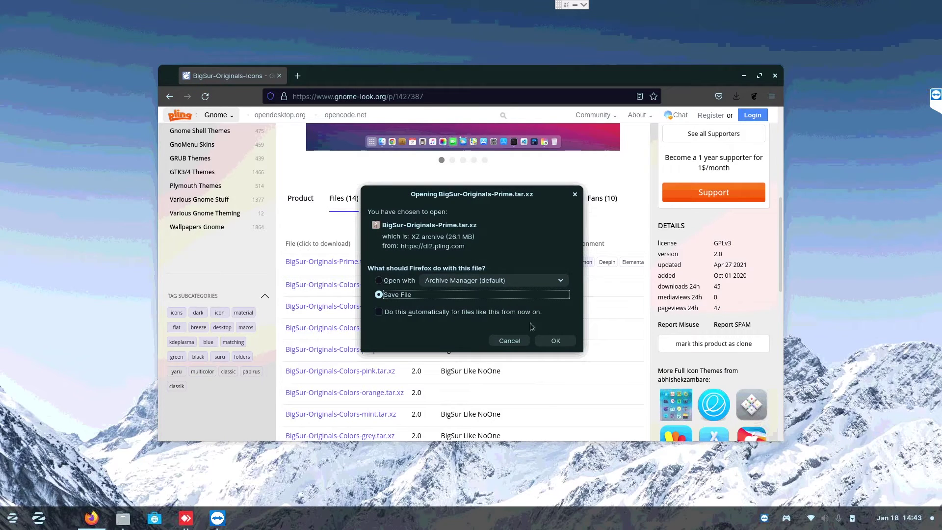
pyautogui.click(556, 340)
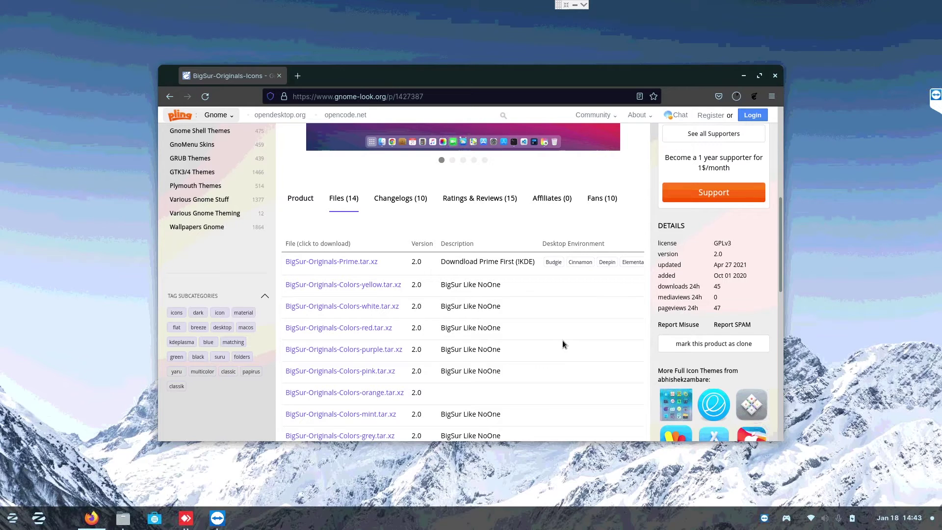
# Step: Search Gnome-look.org for "macos bs for plank dock" and open the mcOS BS for Plank Dock product page
pyautogui.scroll(6, 517, 131)
pyautogui.write('m')
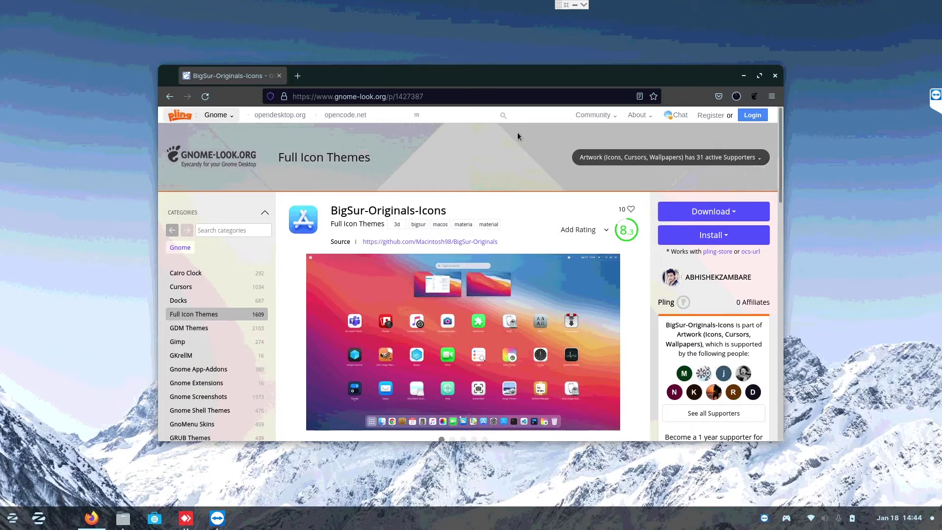
pyautogui.write('acos bs')
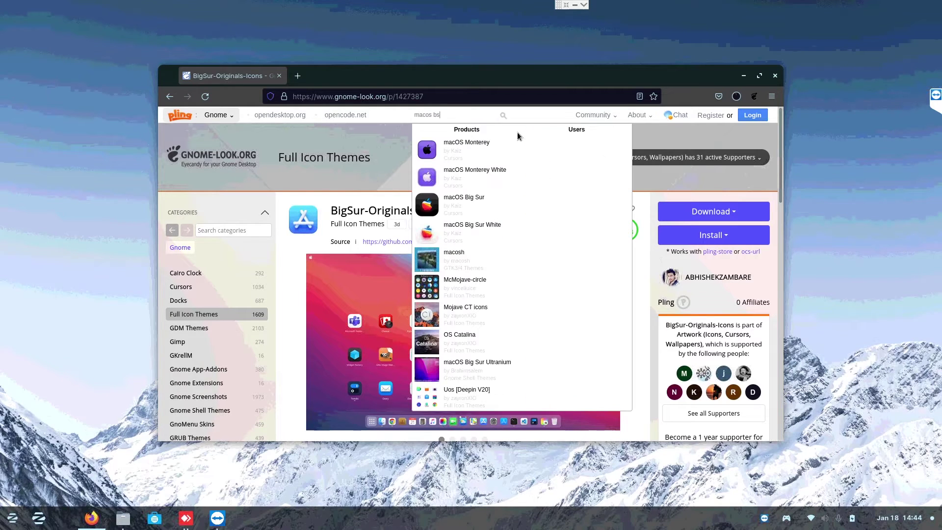
pyautogui.write(' for plank')
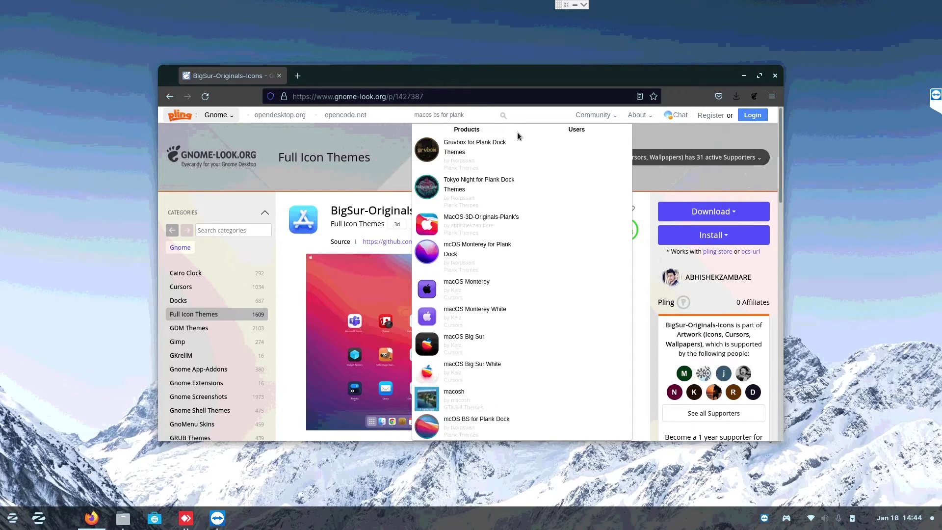
pyautogui.write(' dock')
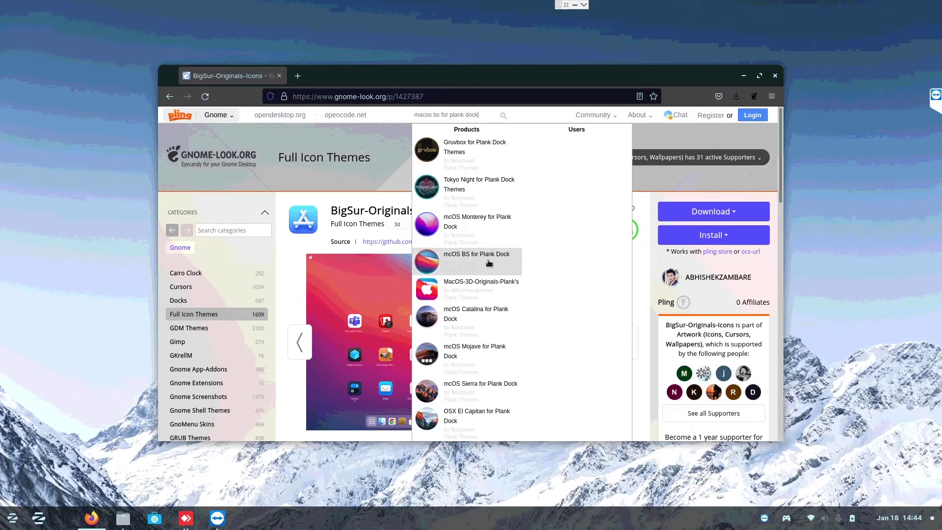
pyautogui.click(489, 261)
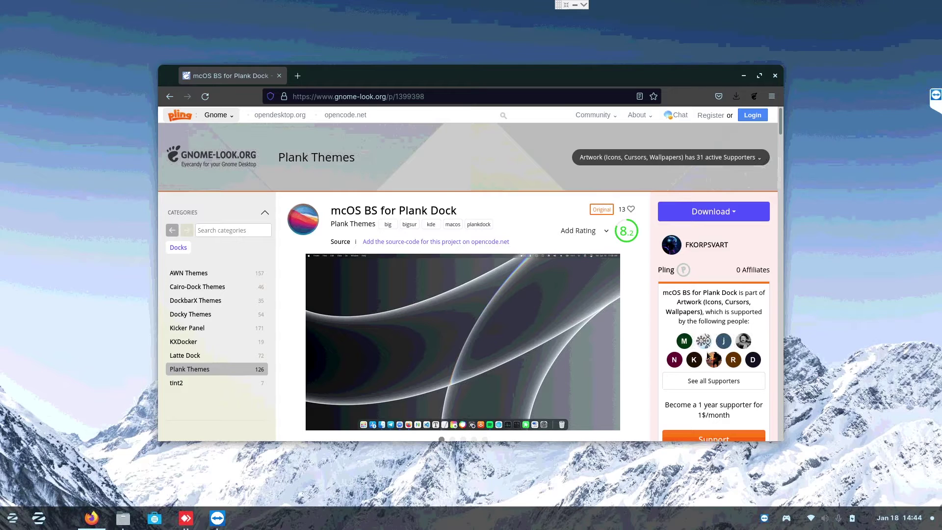
# Step: Download mcOS-BS-iMacM1-Black.zip from the Plank theme's files and save it to disk
pyautogui.scroll(-5, 607, 343)
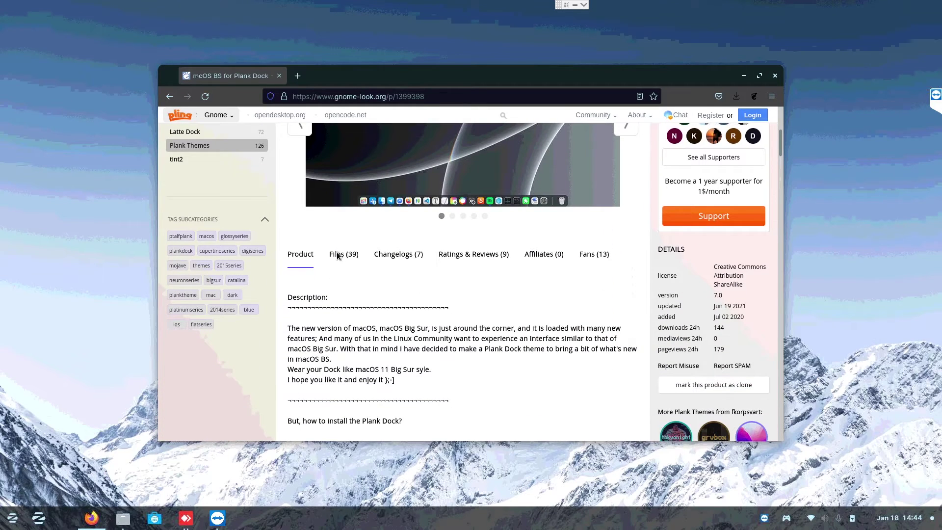
pyautogui.click(338, 254)
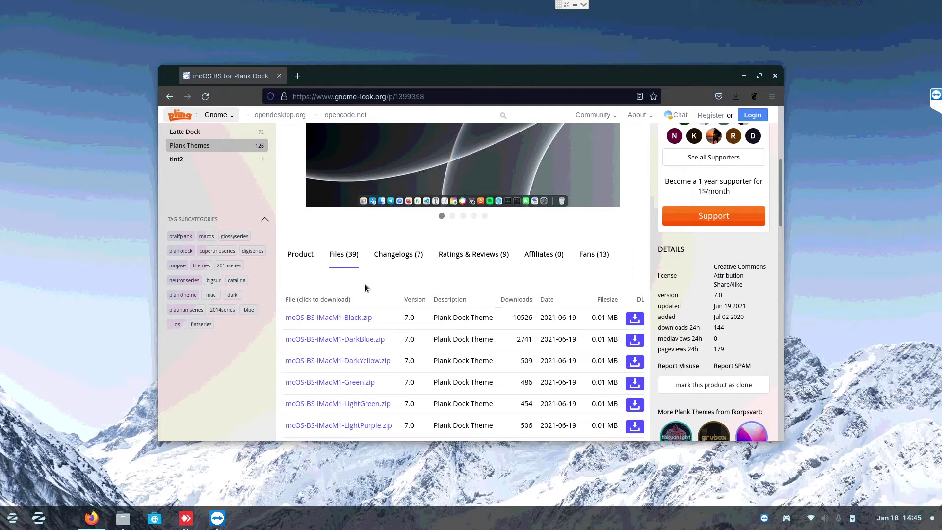
pyautogui.click(337, 318)
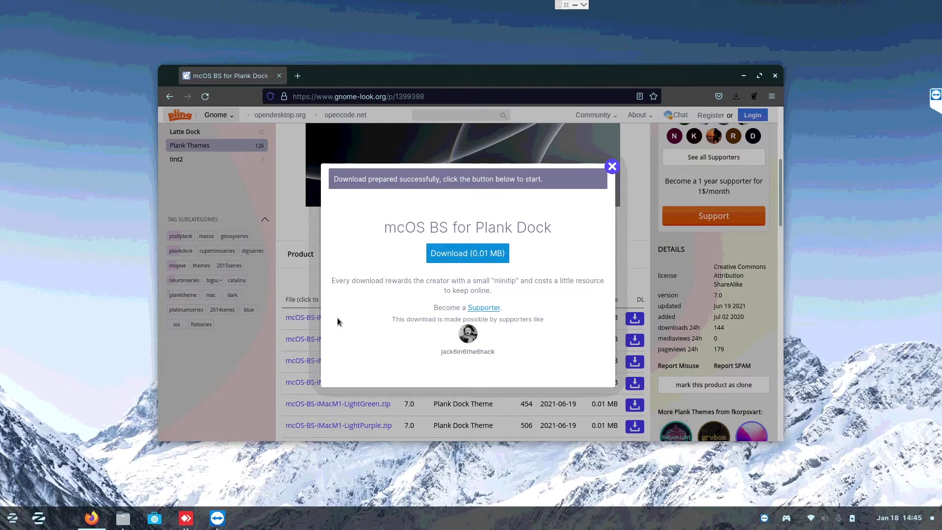
pyautogui.click(483, 255)
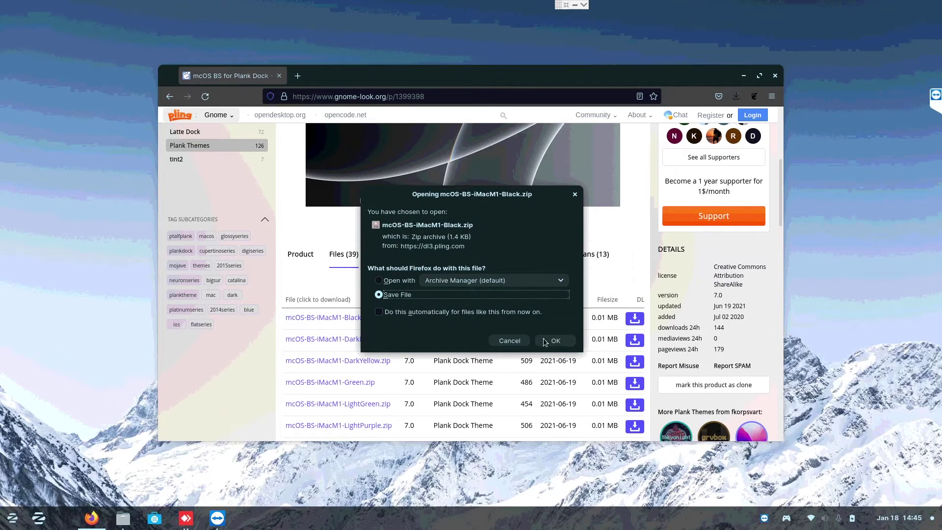
pyautogui.click(555, 340)
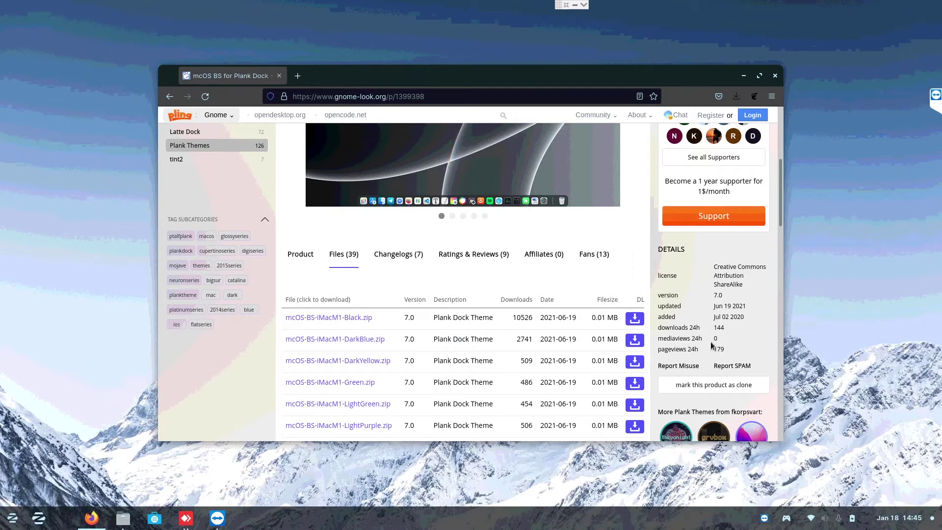
# Step: Download Plank_Separators.zip from the end of the same file list and save it to disk
pyautogui.scroll(-6, 662, 351)
pyautogui.scroll(-8, 662, 351)
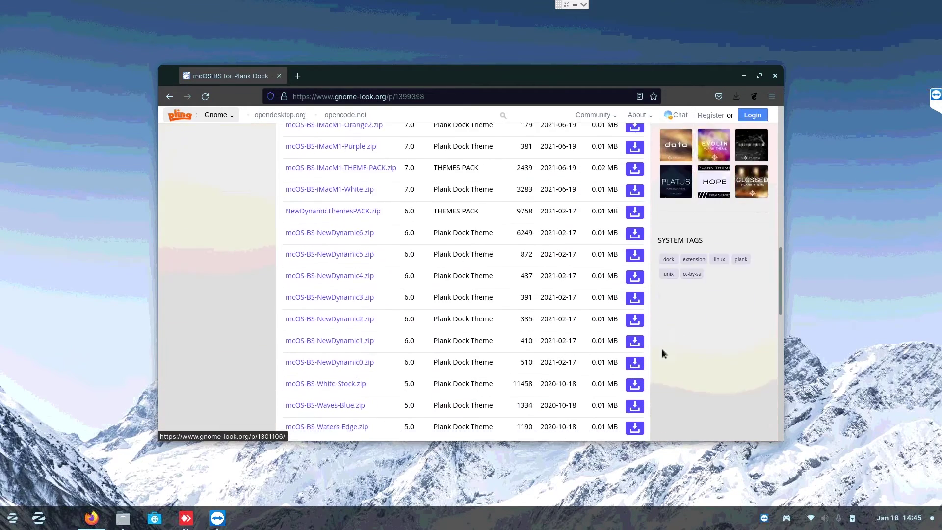
pyautogui.scroll(-3, 661, 351)
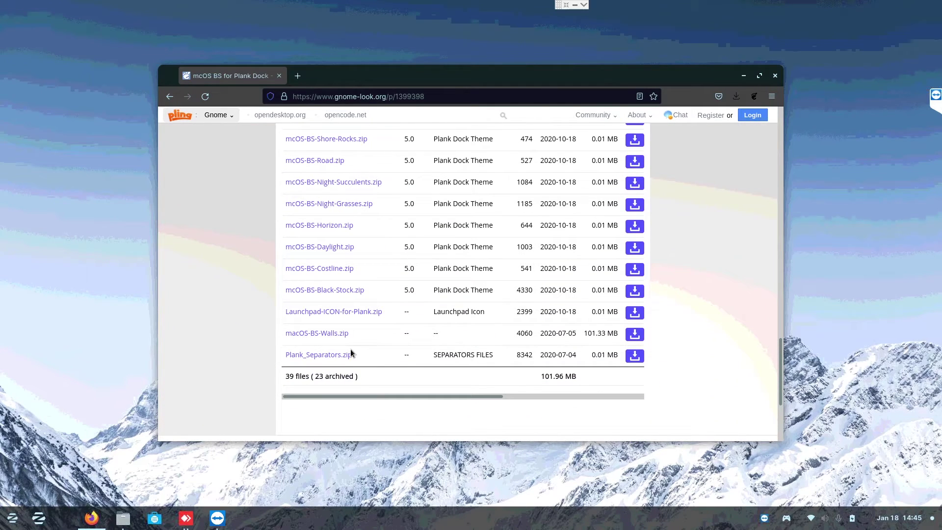
pyautogui.click(325, 356)
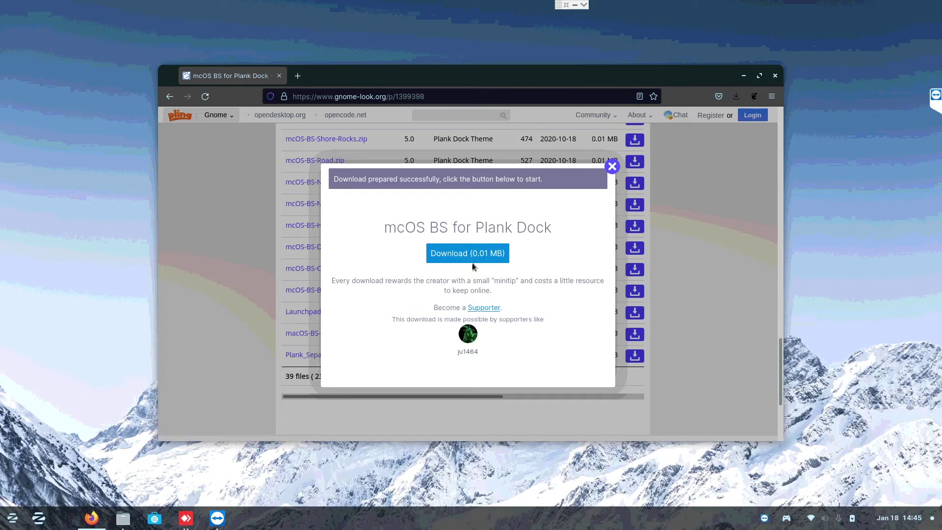
pyautogui.click(474, 256)
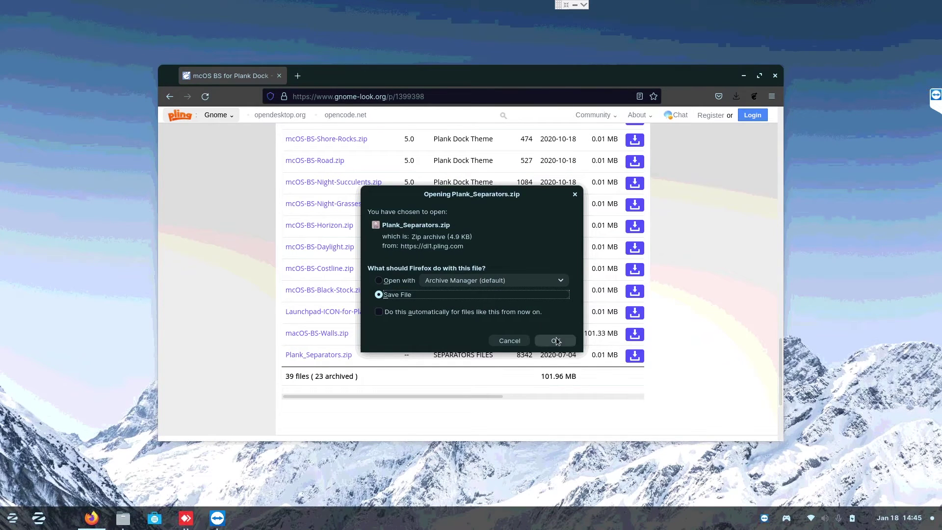
pyautogui.click(556, 338)
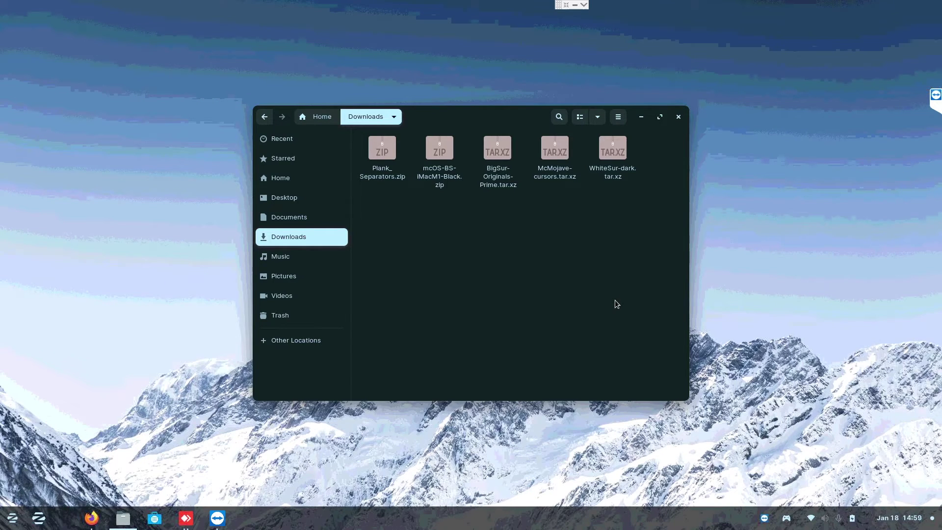
# Step: In the file manager's Downloads folder, create two new folders named icons and theme
pyautogui.rightClick(523, 257)
pyautogui.click(553, 269)
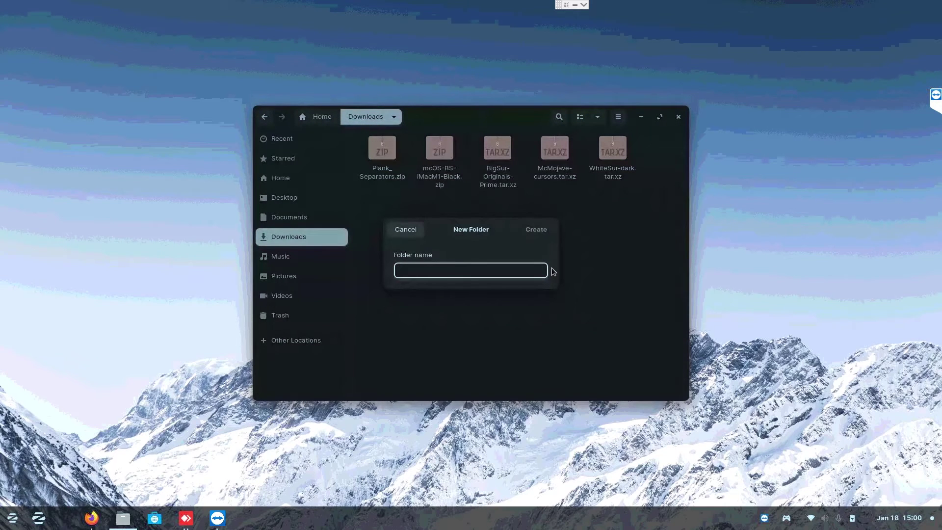
pyautogui.write('icons')
pyautogui.press('Return')
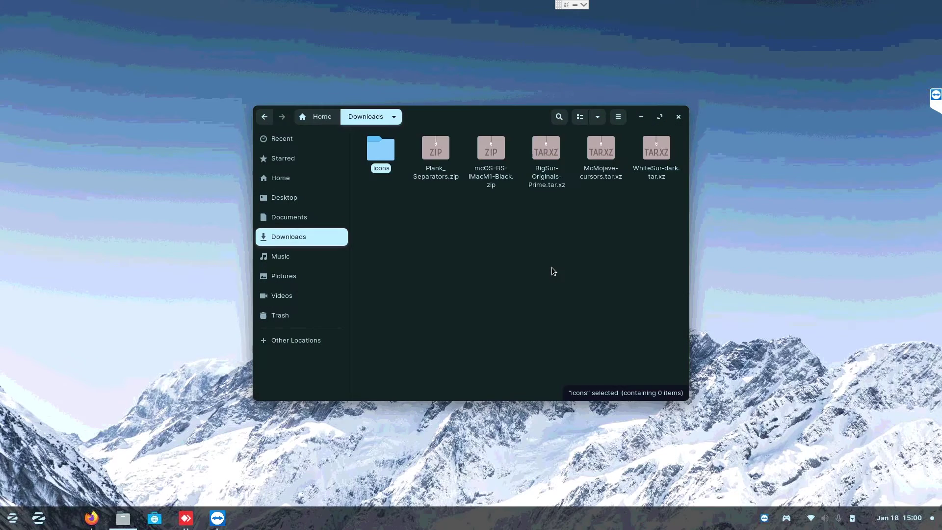
pyautogui.rightClick(551, 267)
pyautogui.click(578, 277)
pyautogui.write('theme')
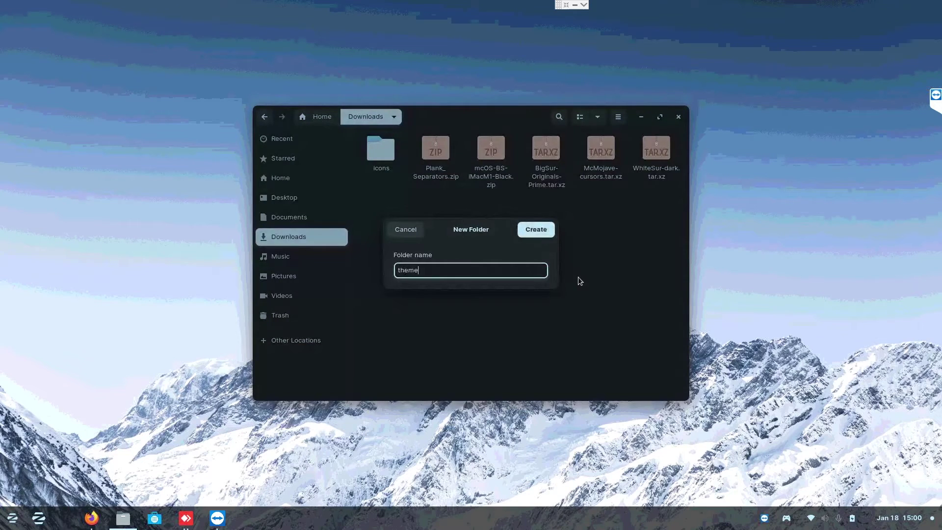
pyautogui.press('Return')
# Step: Create a third folder named plank in Downloads and clear the selection
pyautogui.rightClick(591, 282)
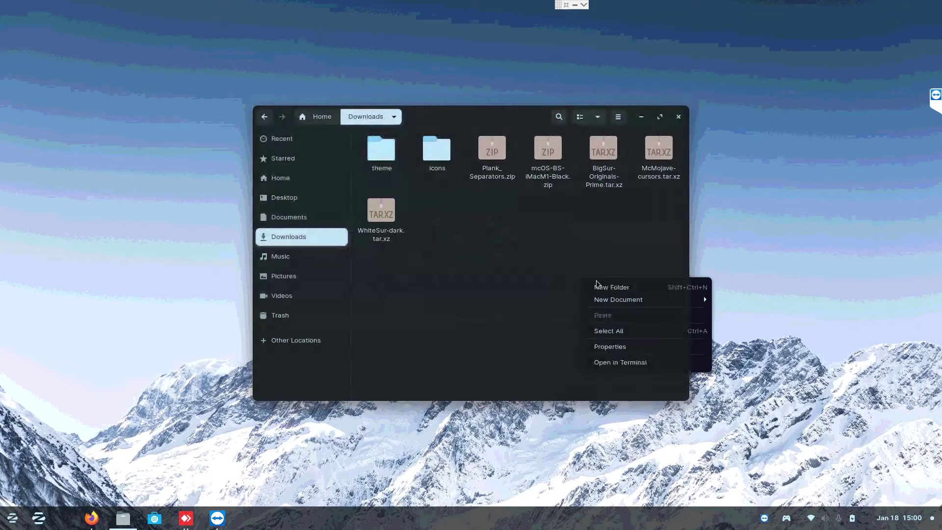
pyautogui.click(602, 284)
pyautogui.write('plank')
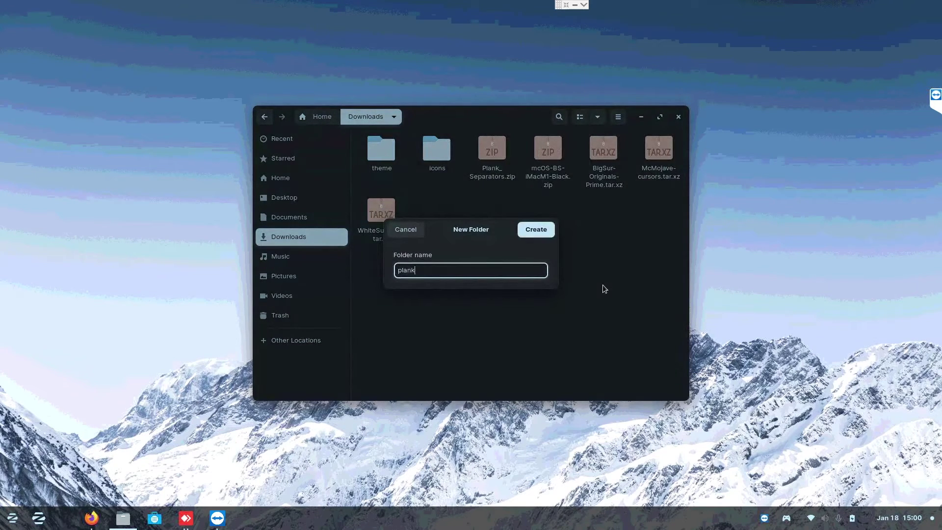
pyautogui.press('Return')
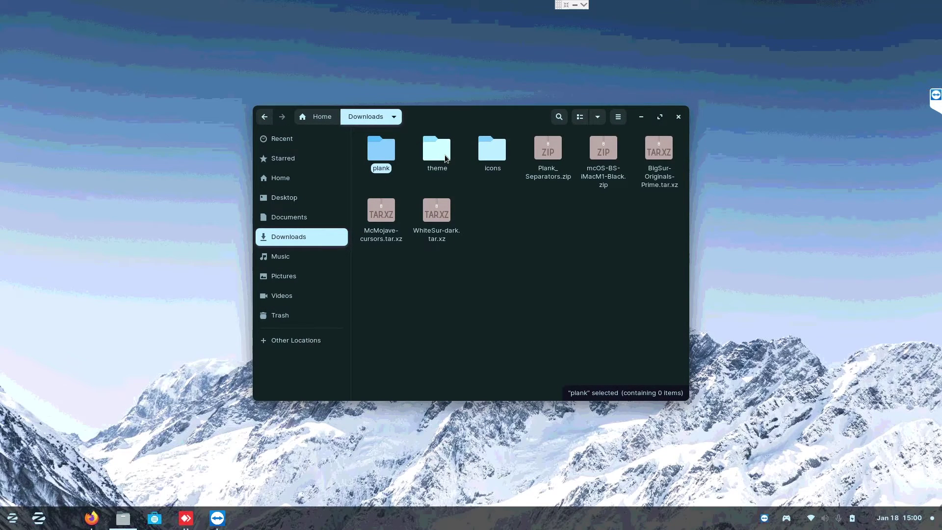
pyautogui.click(484, 196)
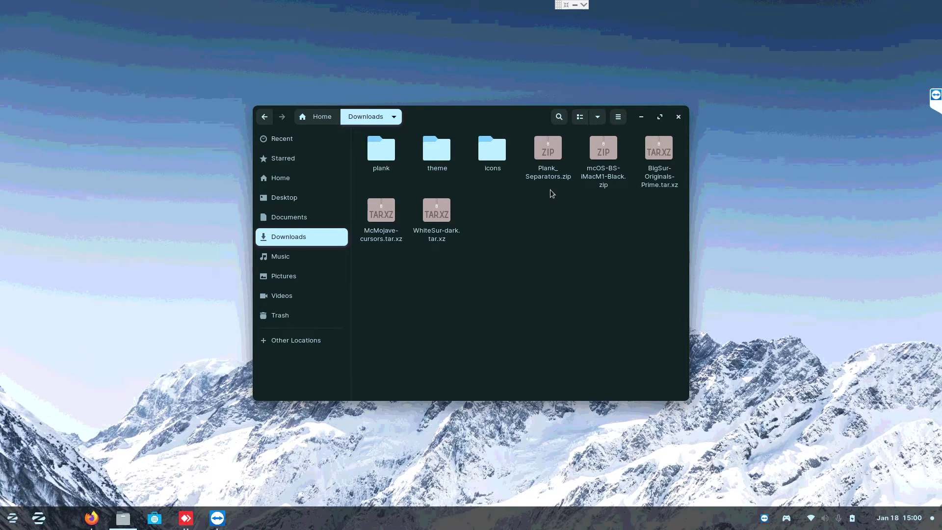
# Step: Move both Plank zip files into the plank folder, and the BigSur-Originals-Prime and McMojave-cursors archives into the icons folder
pyautogui.moveTo(550, 193); pyautogui.dragTo(383, 163)
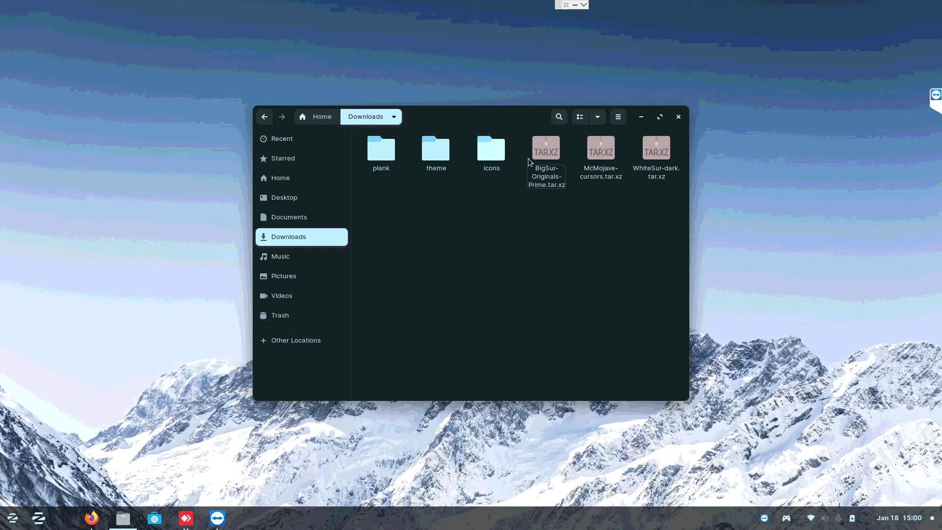
pyautogui.click(557, 186)
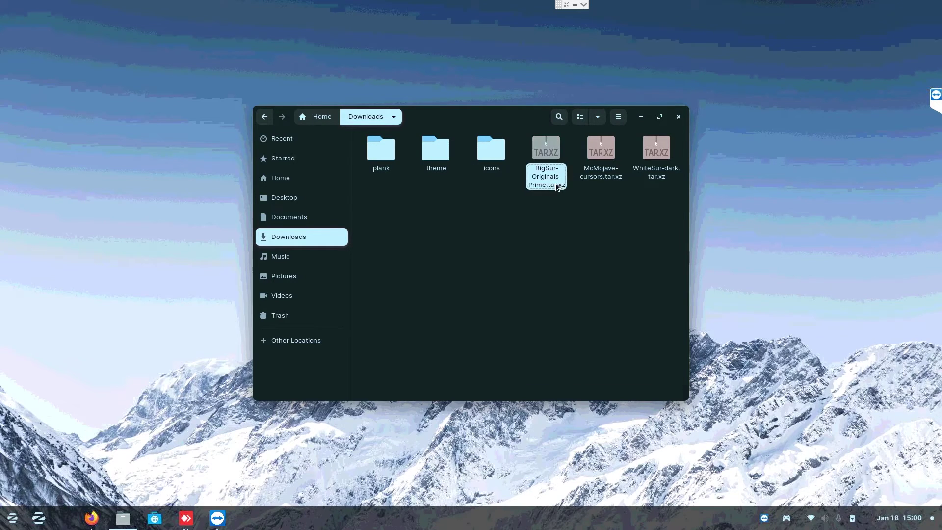
pyautogui.keyDown('ctrl'); pyautogui.click(600, 177); pyautogui.keyUp('ctrl')
pyautogui.moveTo(599, 175); pyautogui.dragTo(506, 162)
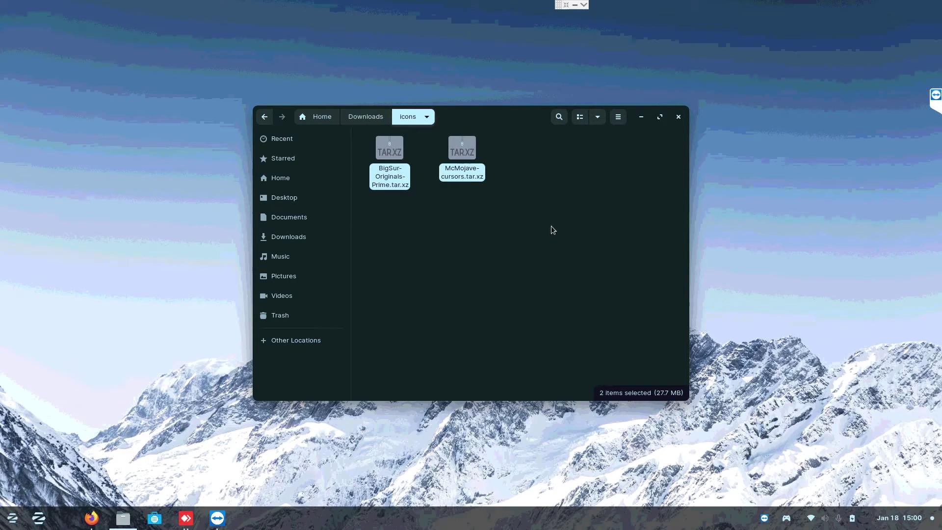
# Step: Return to Downloads and move WhiteSur-dark.tar.xz into the theme folder
pyautogui.click(378, 113)
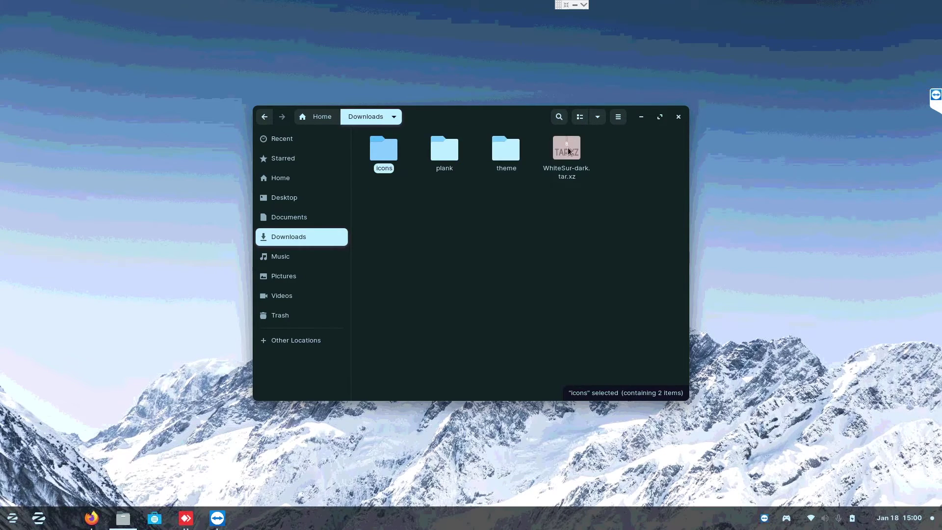
pyautogui.click(568, 150)
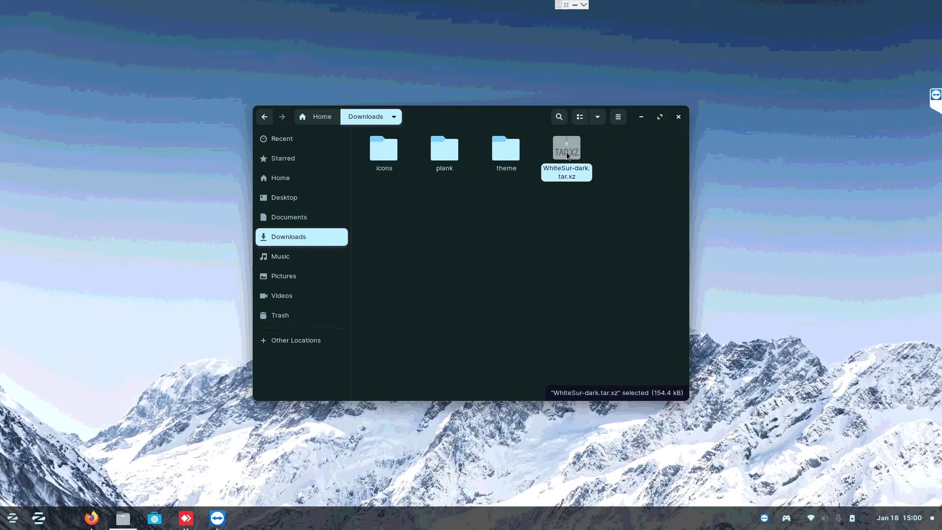
pyautogui.moveTo(566, 154); pyautogui.dragTo(508, 153)
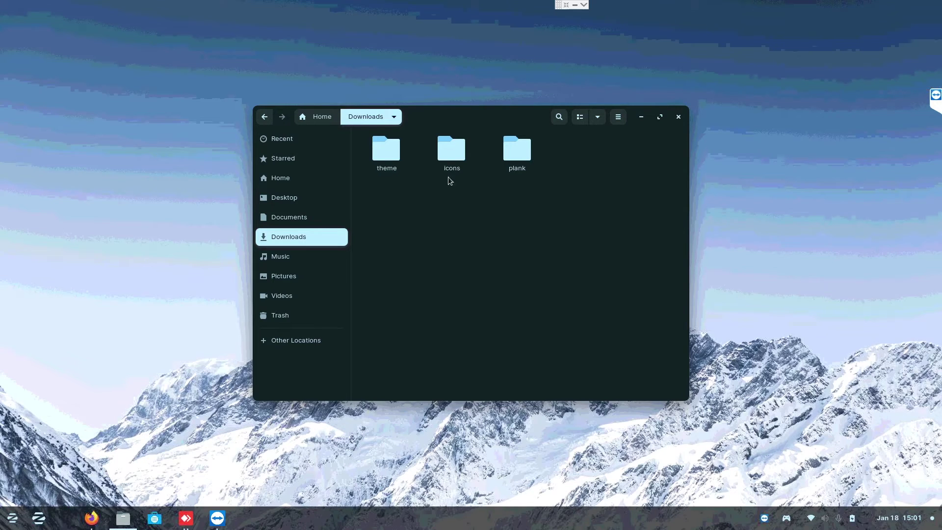
# Step: Go to the Home folder and turn on the display of hidden files
pyautogui.click(280, 180)
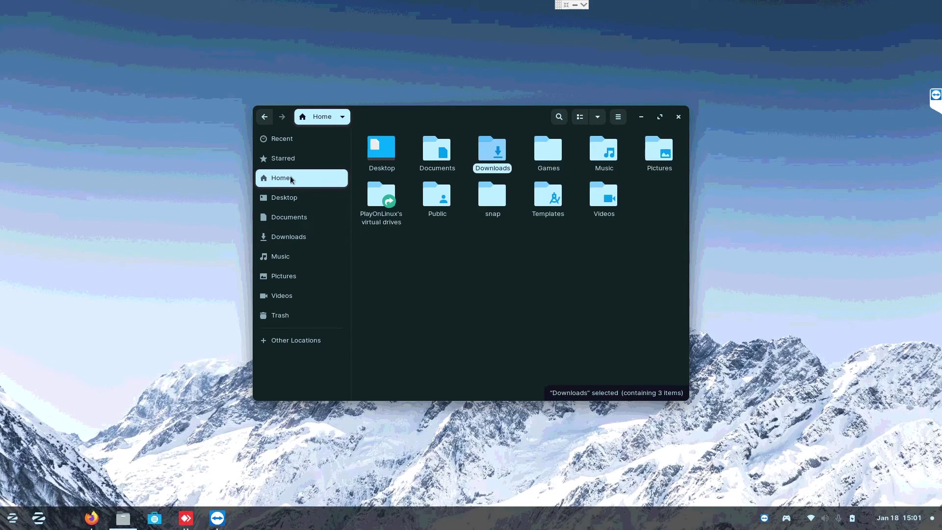
pyautogui.click(618, 118)
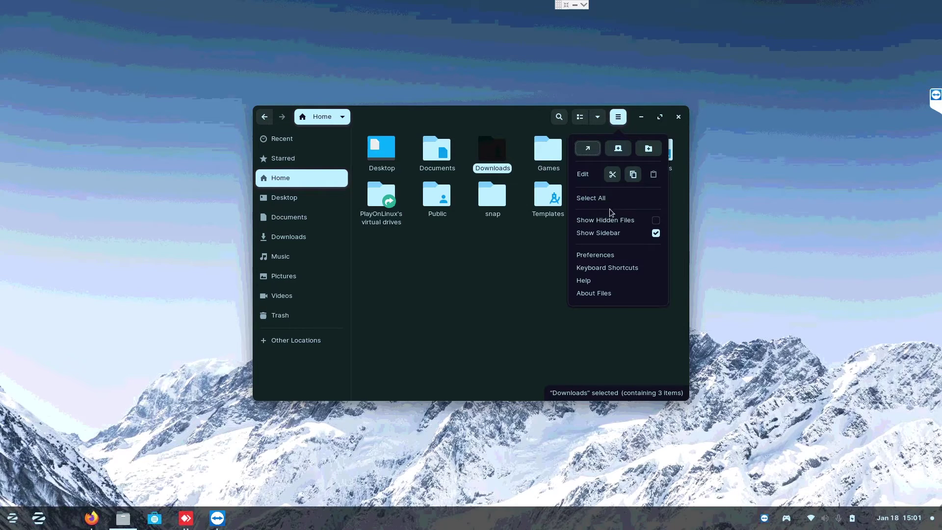
pyautogui.click(646, 224)
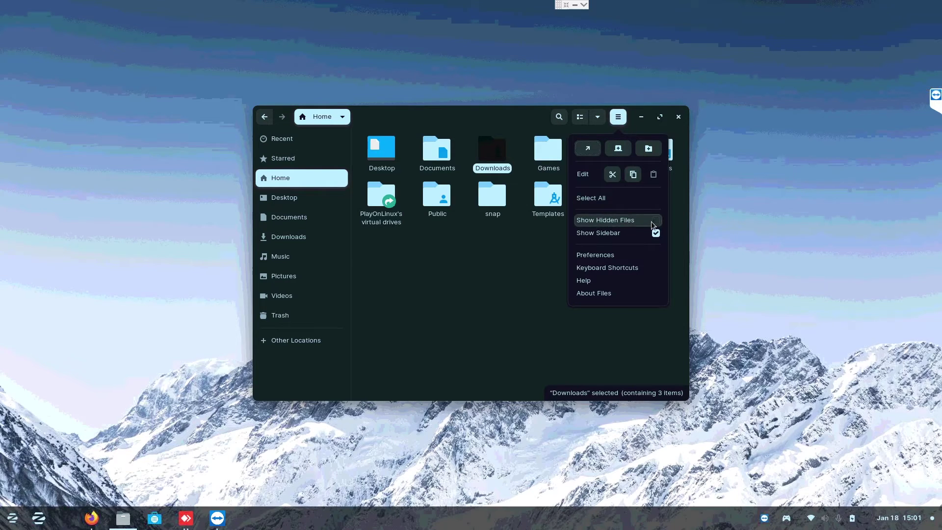
# Step: Create two new folders named .icons and .themes in the Home folder
pyautogui.rightClick(521, 383)
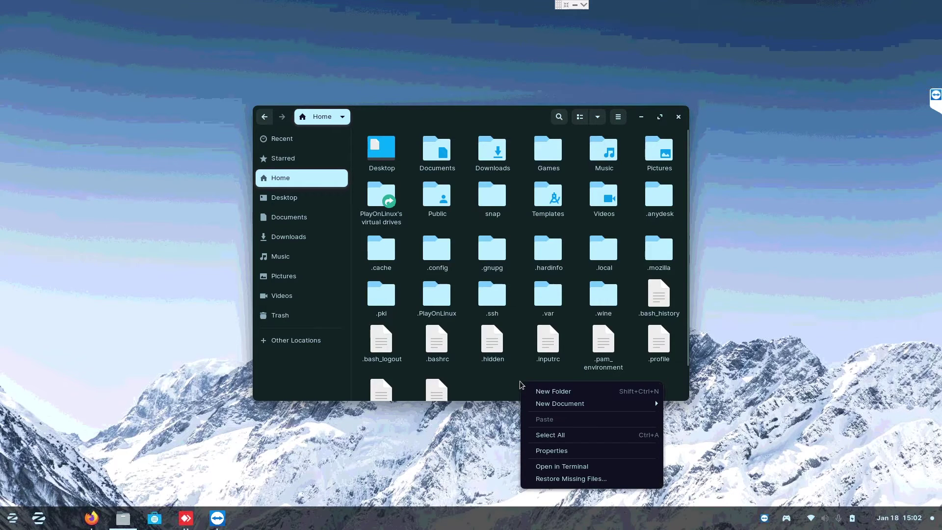
pyautogui.click(539, 391)
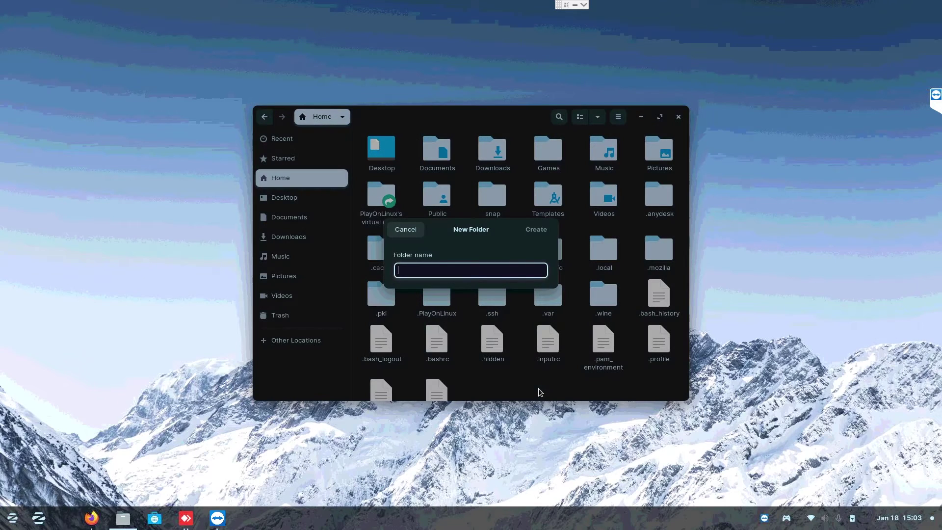
pyautogui.write('.icons')
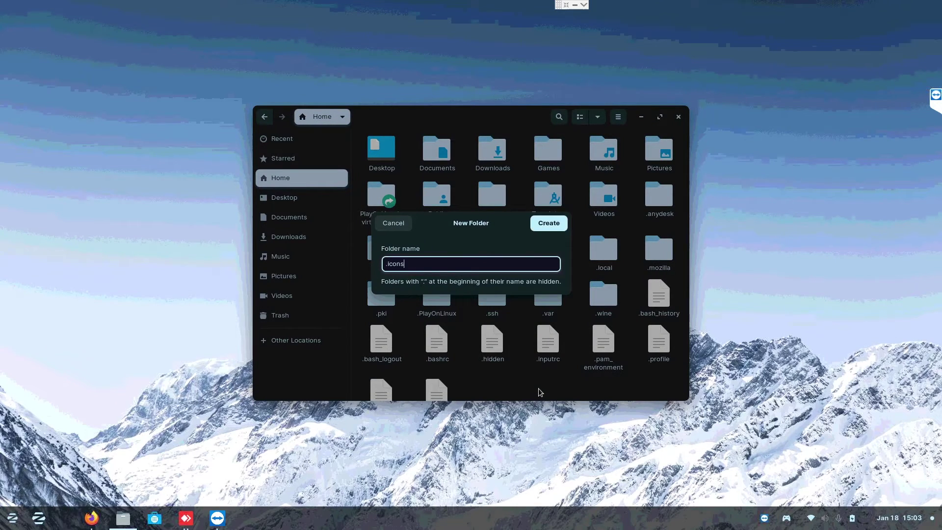
pyautogui.press('Return')
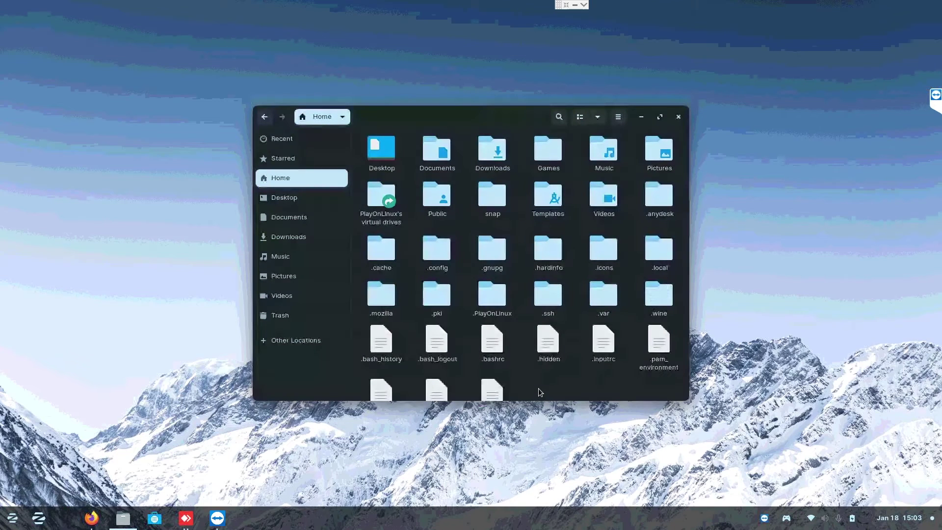
pyautogui.rightClick(539, 391)
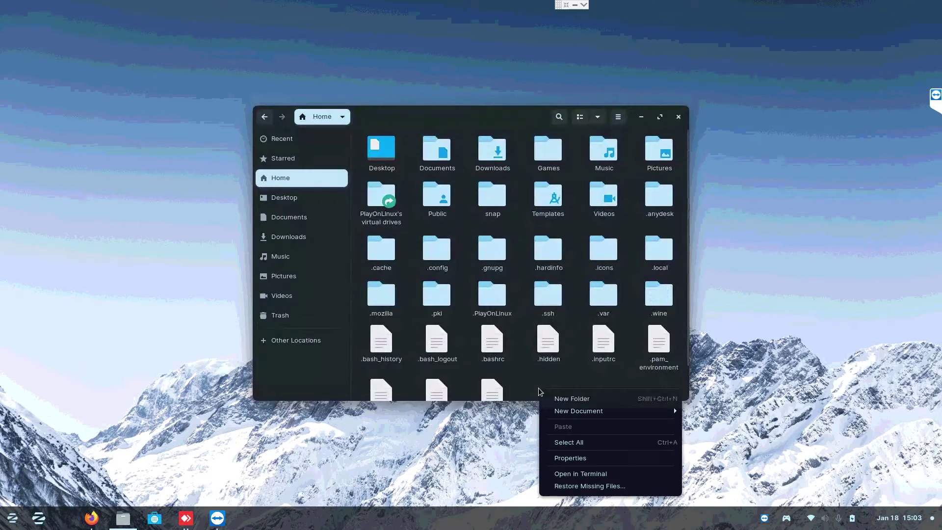
pyautogui.click(564, 399)
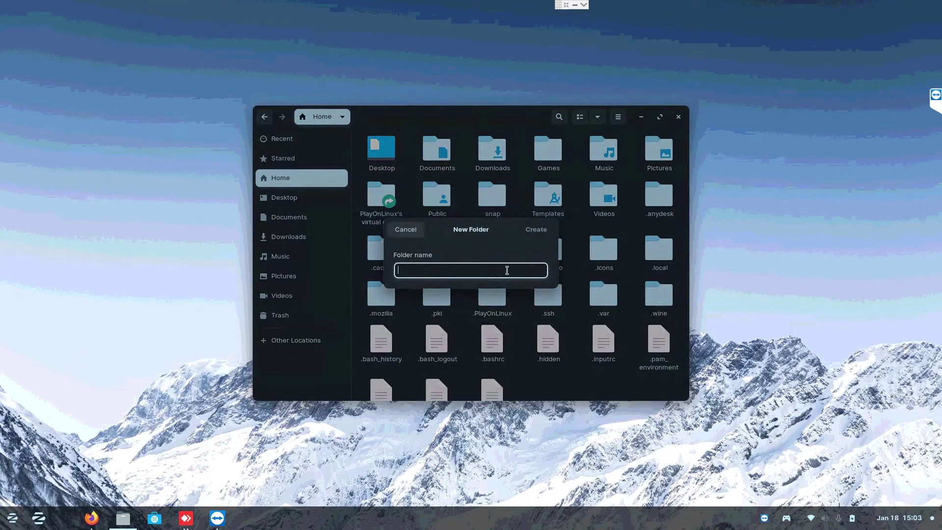
pyautogui.write('.themes')
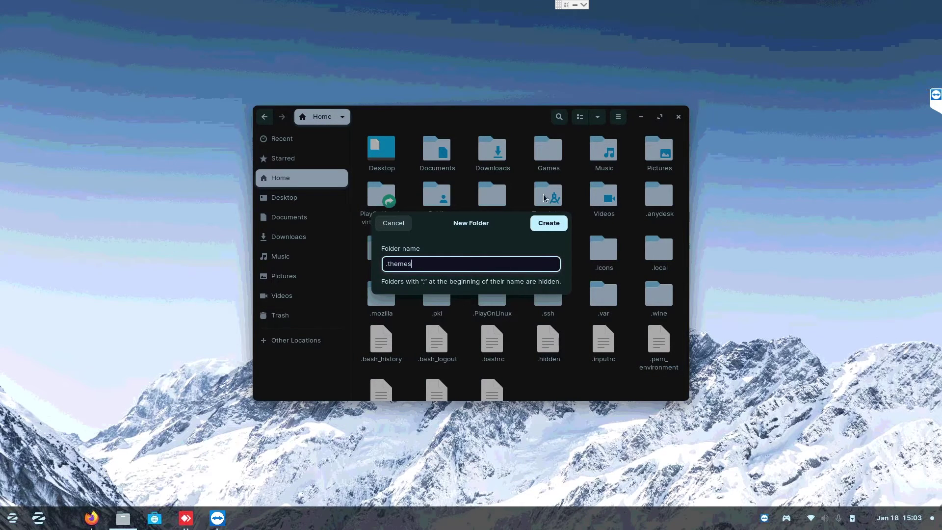
pyautogui.click(558, 226)
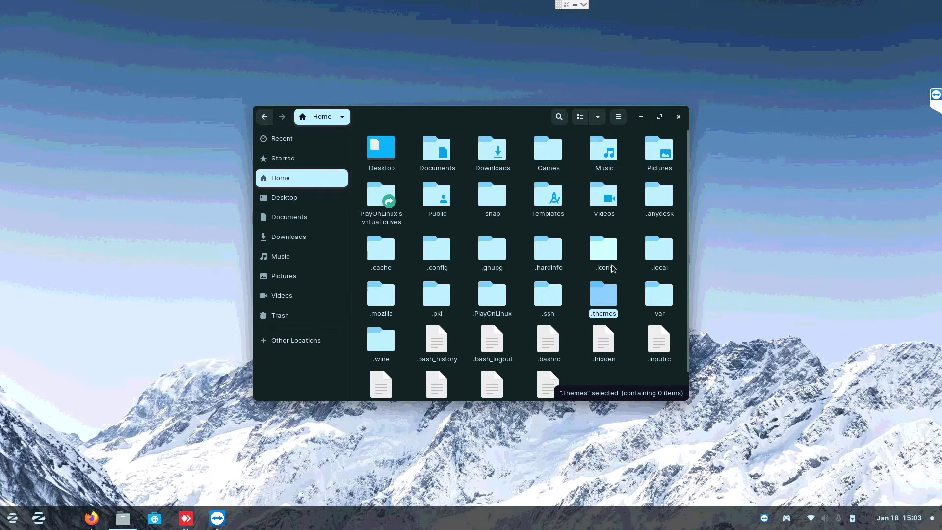
# Step: Open a second file manager window beside the Home window and show the Downloads folder in it
pyautogui.moveTo(513, 122); pyautogui.dragTo(284, 84)
pyautogui.rightClick(122, 519)
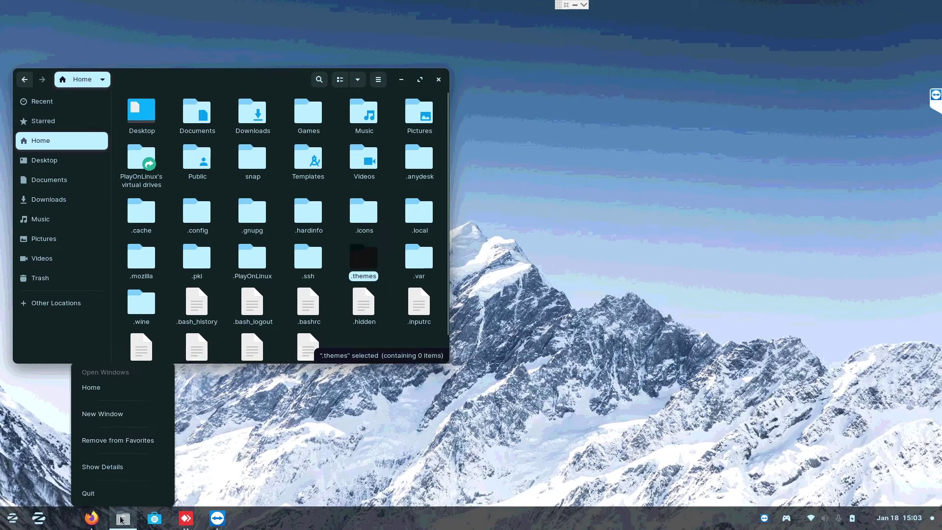
pyautogui.click(116, 414)
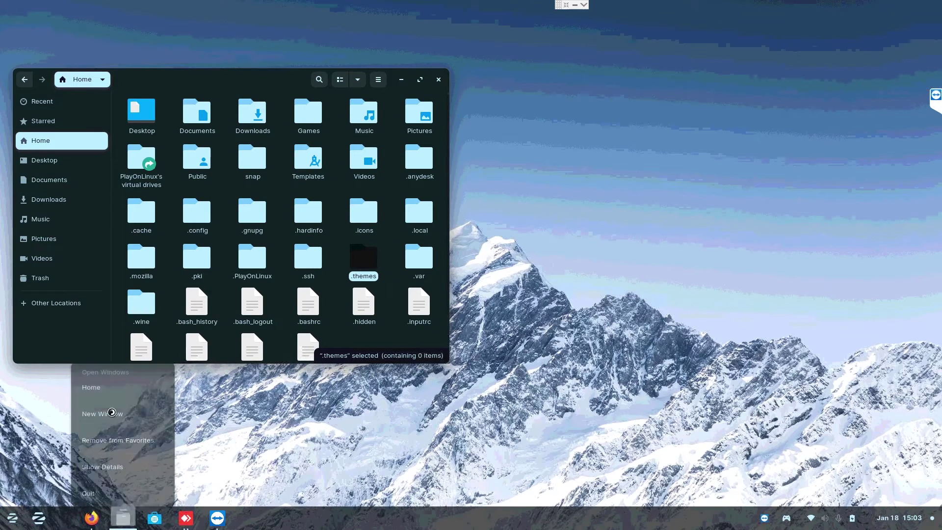
pyautogui.moveTo(434, 120); pyautogui.dragTo(643, 87)
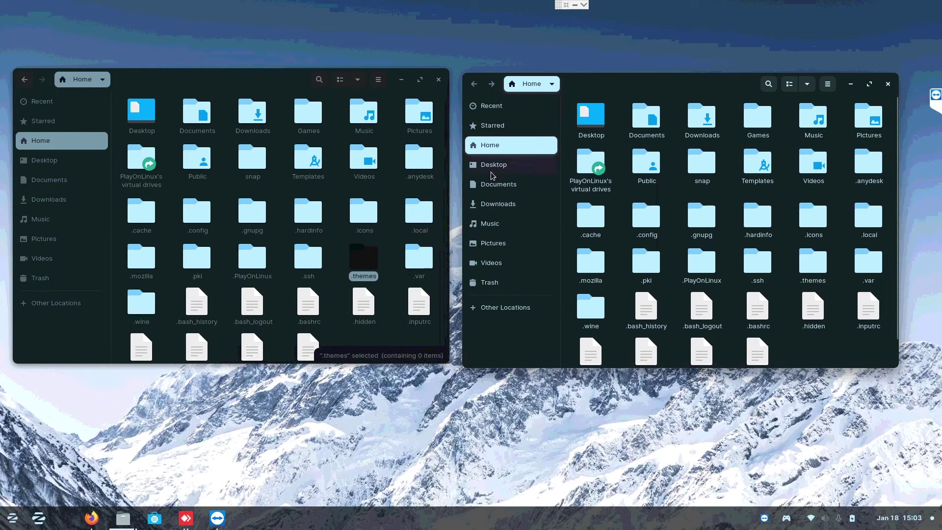
pyautogui.click(498, 205)
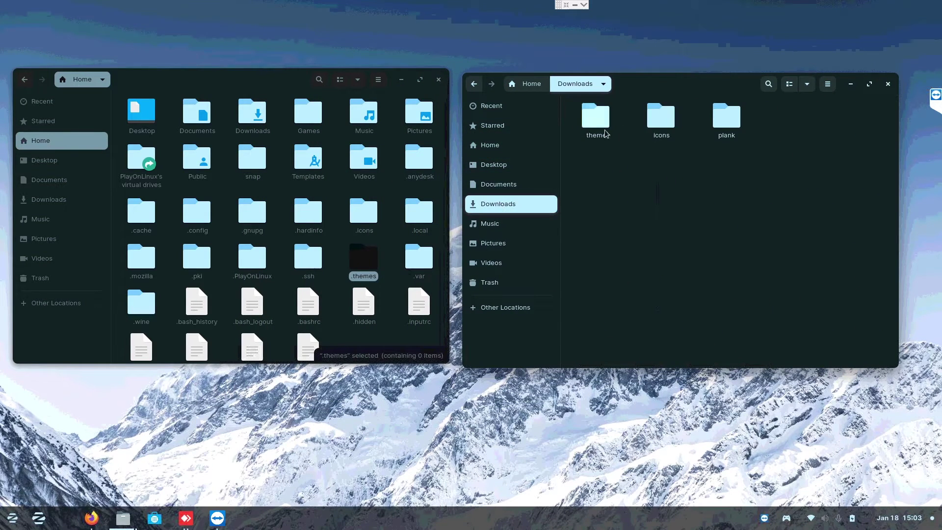
# Step: Extract the WhiteSur-dark folder from WhiteSur-dark.tar.xz in the theme folder into Home's .themes folder, then close the archive
pyautogui.doubleClick(607, 120)
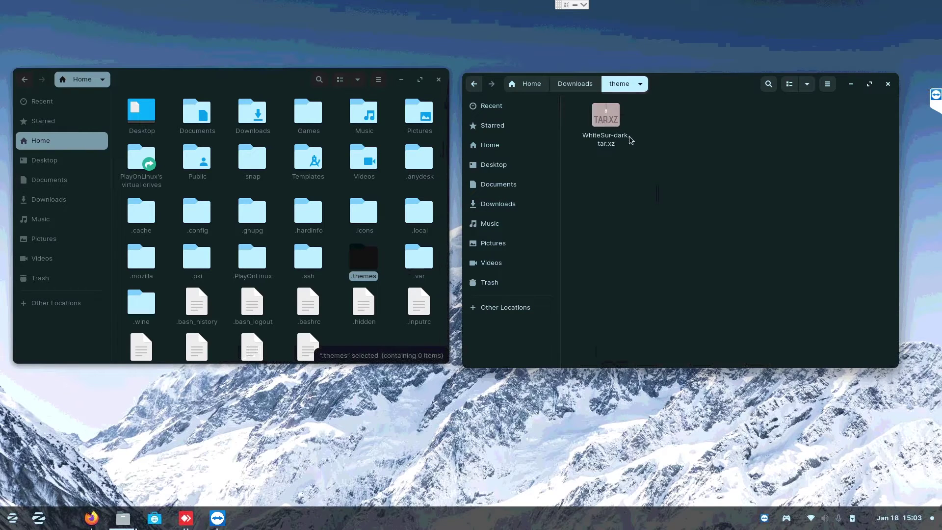
pyautogui.doubleClick(612, 138)
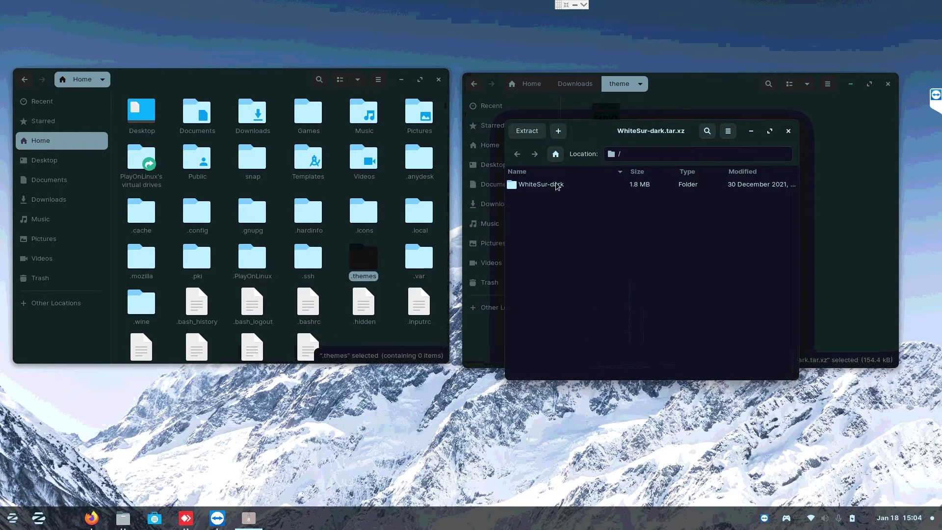
pyautogui.click(557, 185)
pyautogui.doubleClick(366, 257)
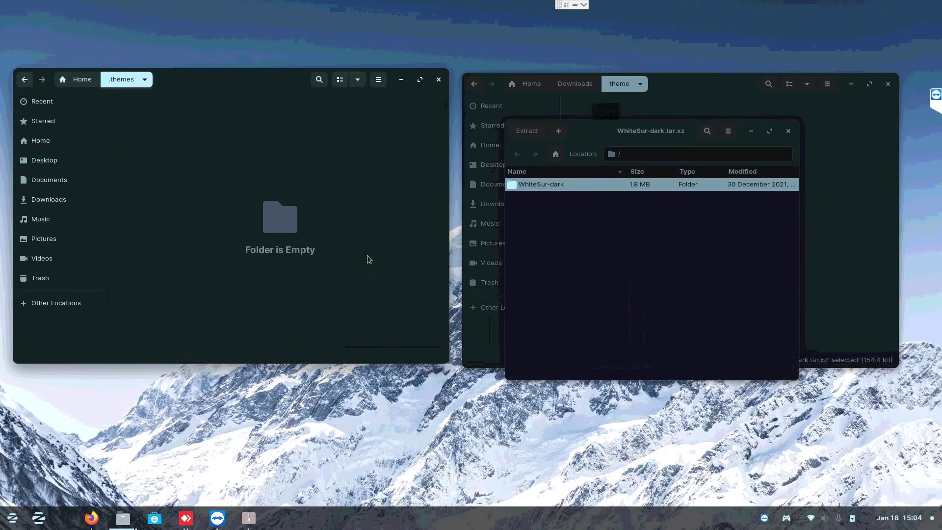
pyautogui.moveTo(572, 191); pyautogui.dragTo(318, 196)
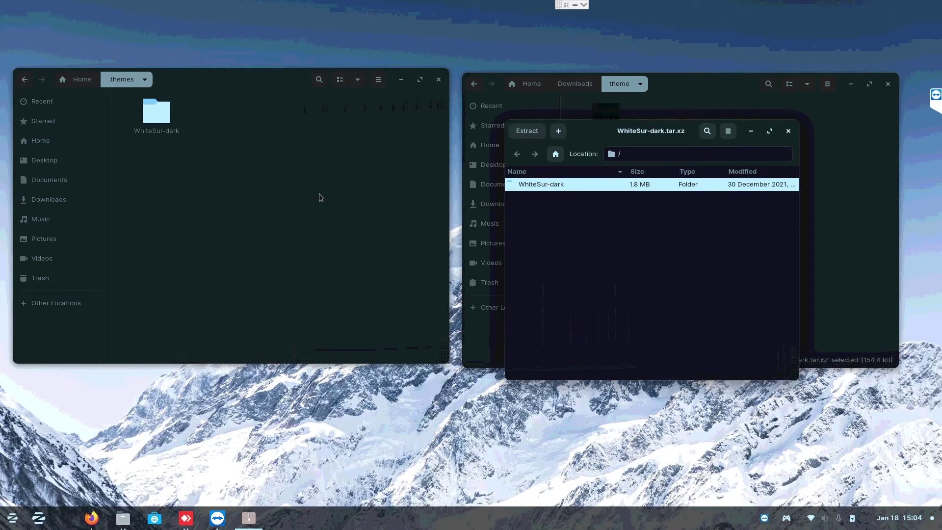
pyautogui.click(788, 131)
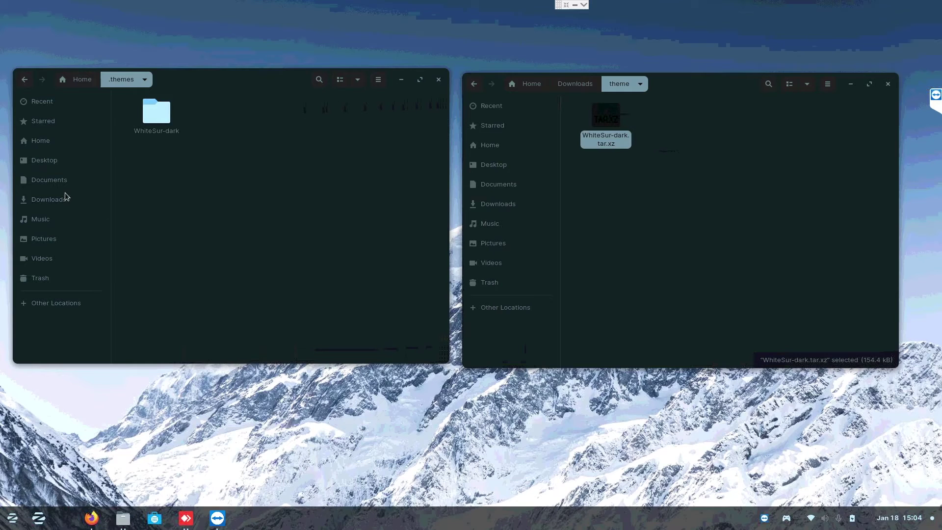
# Step: Extract BigSur-Originals-Prime and BigSur-Originals-Prime-dark from the BigSur archive in Downloads/icons into Home's .icons folder
pyautogui.click(81, 80)
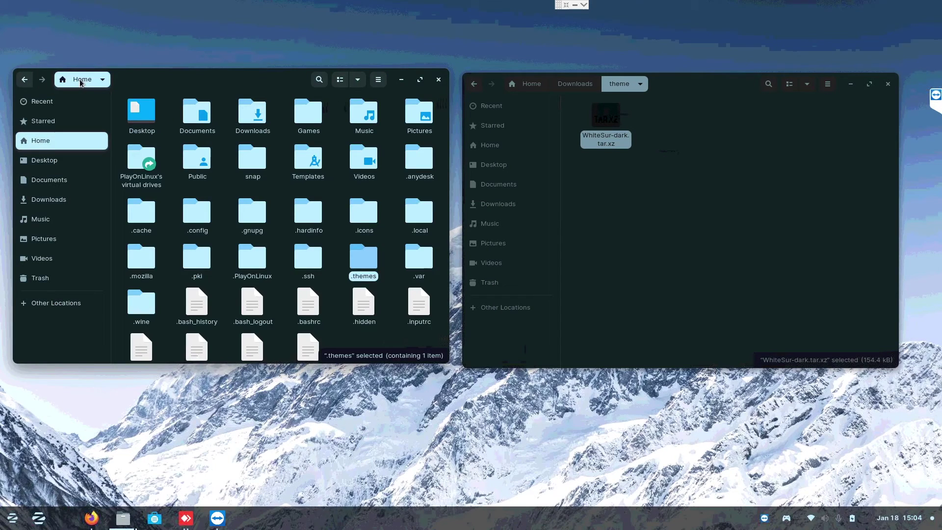
pyautogui.doubleClick(364, 211)
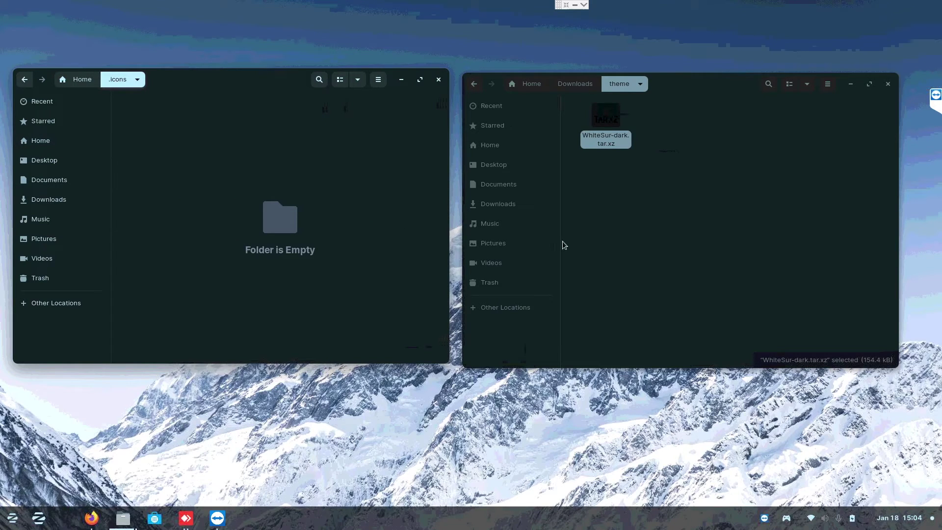
pyautogui.click(580, 87)
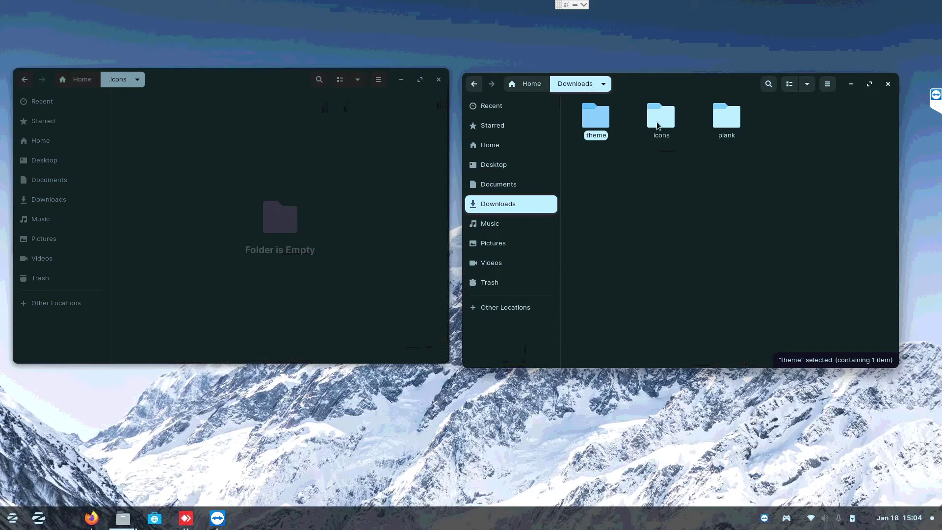
pyautogui.doubleClick(664, 123)
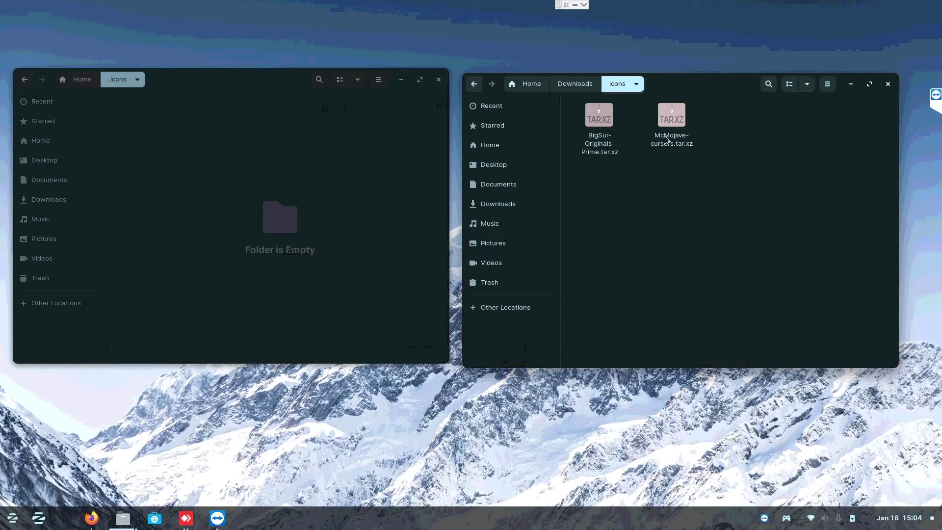
pyautogui.doubleClick(605, 115)
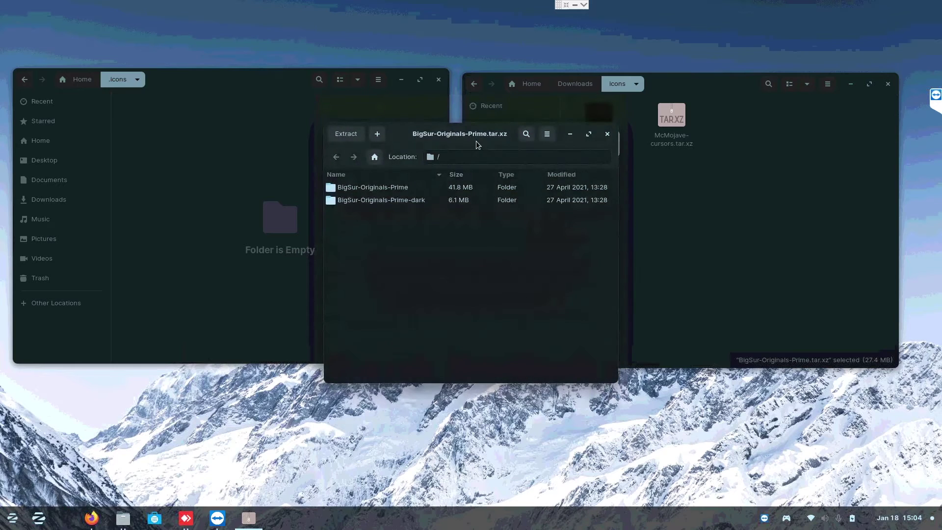
pyautogui.moveTo(476, 140); pyautogui.dragTo(604, 138)
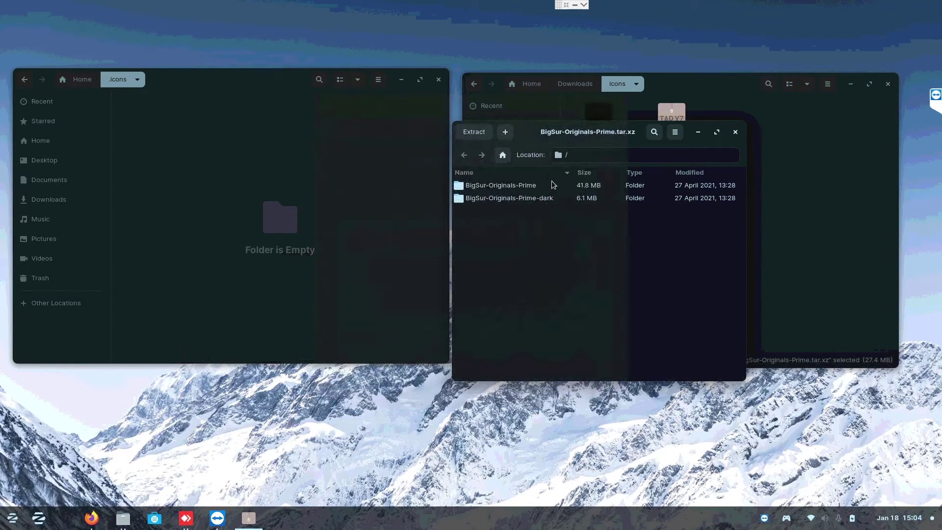
pyautogui.click(539, 189)
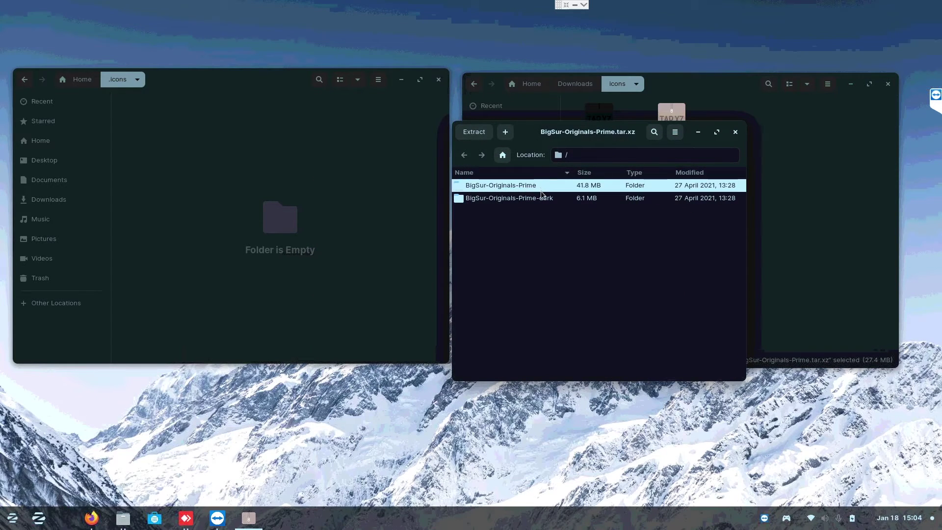
pyautogui.keyDown('shift'); pyautogui.click(548, 199); pyautogui.keyUp('shift')
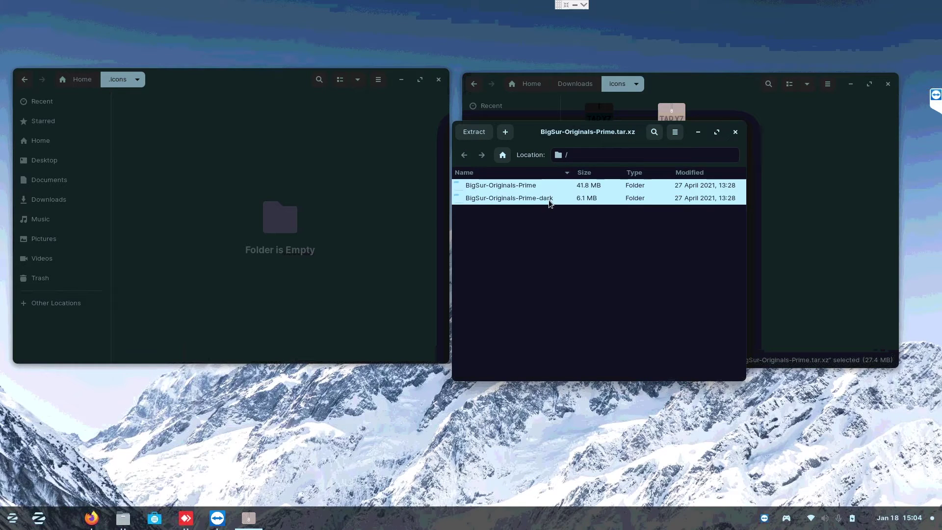
pyautogui.moveTo(547, 200); pyautogui.dragTo(317, 184)
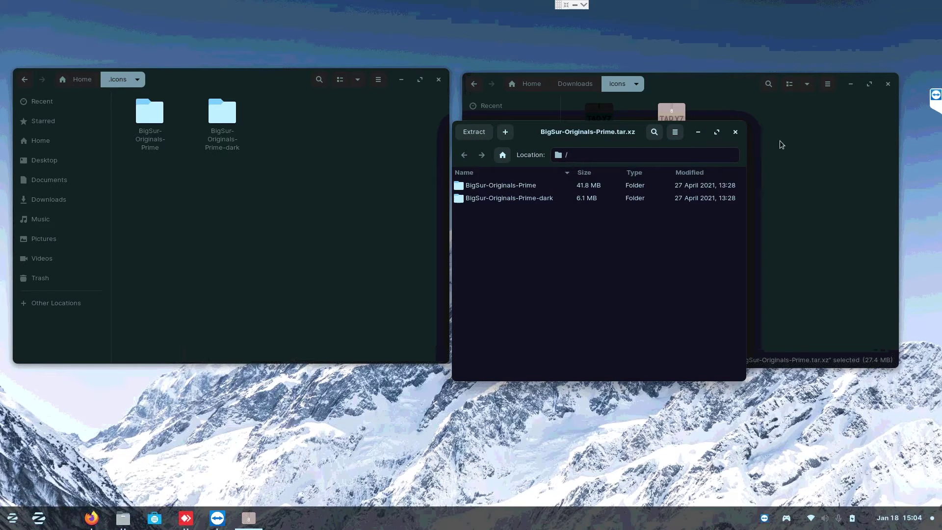
# Step: Close the BigSur archive, extract the McMojave-cursors folder from McMojave-cursors.tar.xz into Home's .icons folder, and close the archive and file manager
pyautogui.click(735, 132)
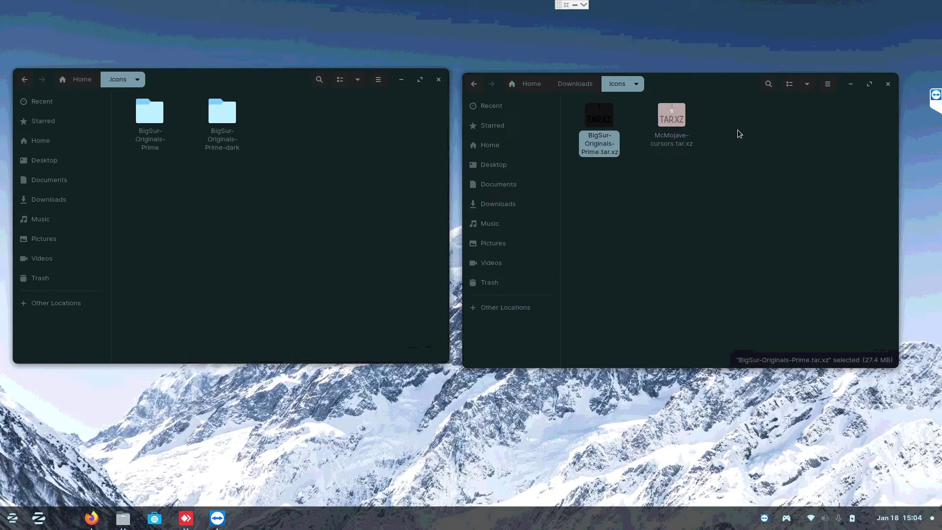
pyautogui.click(674, 141)
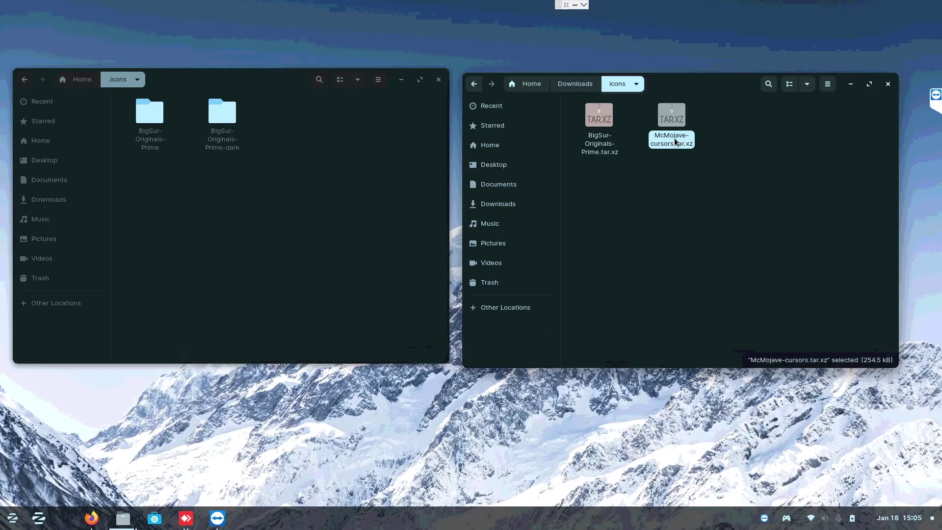
pyautogui.doubleClick(674, 141)
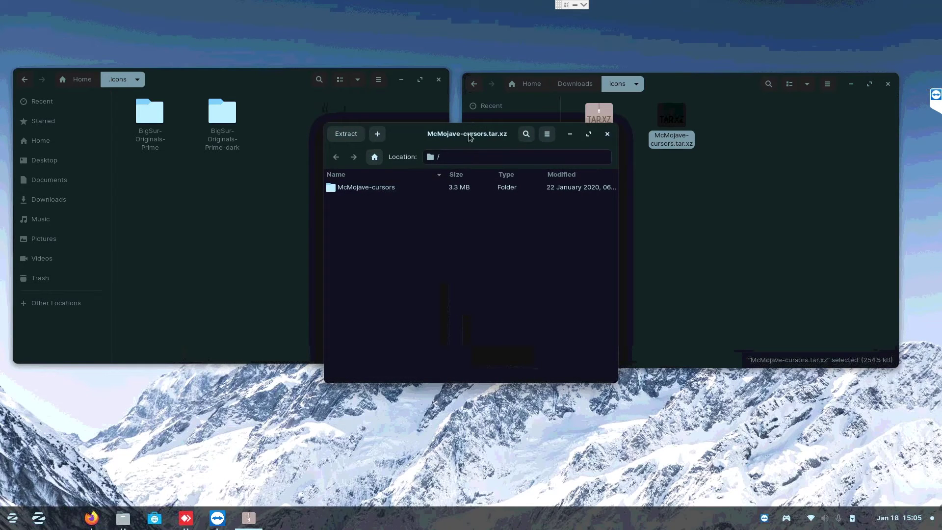
pyautogui.moveTo(469, 133); pyautogui.dragTo(606, 124)
pyautogui.moveTo(534, 178); pyautogui.dragTo(349, 182)
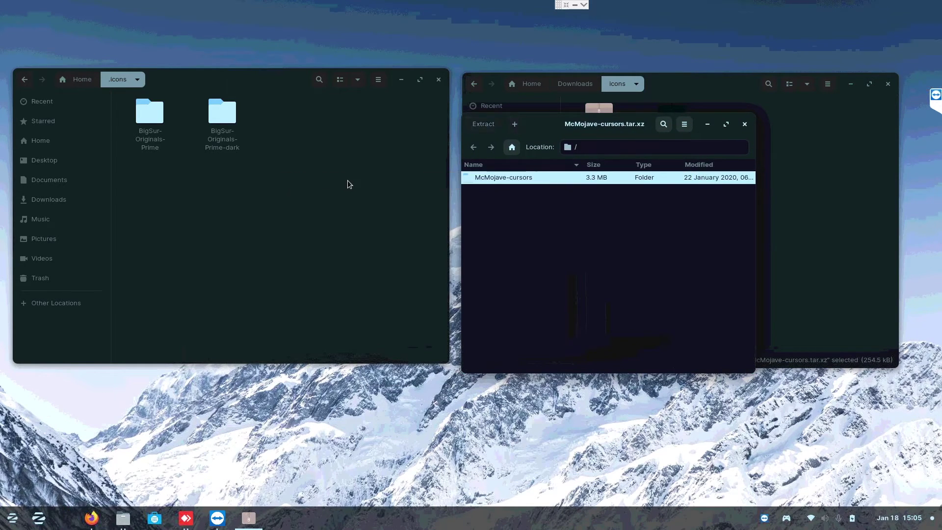
pyautogui.click(746, 124)
pyautogui.hotkey('alt', 'Up')
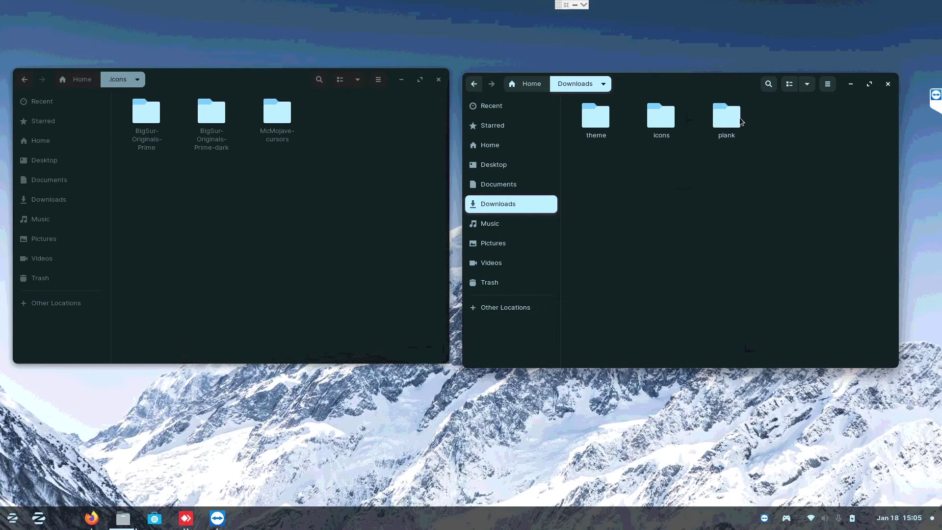
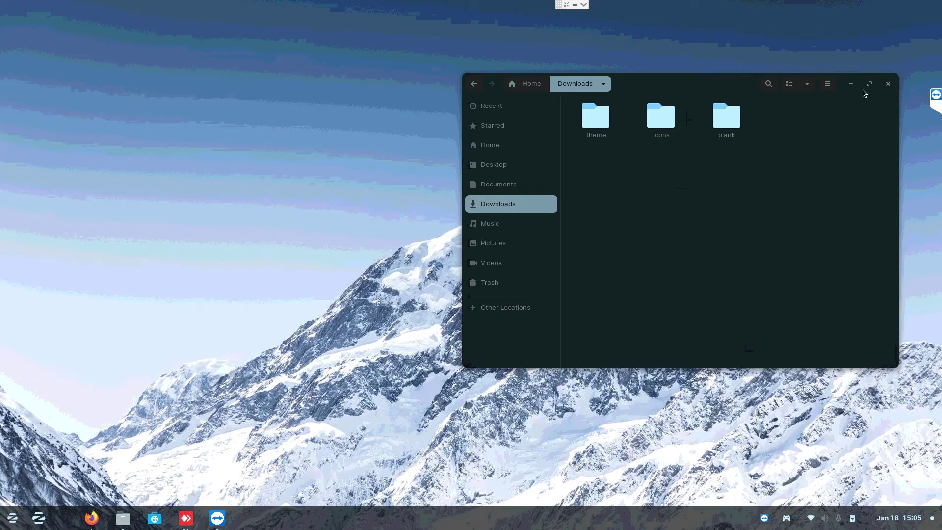
pyautogui.click(887, 84)
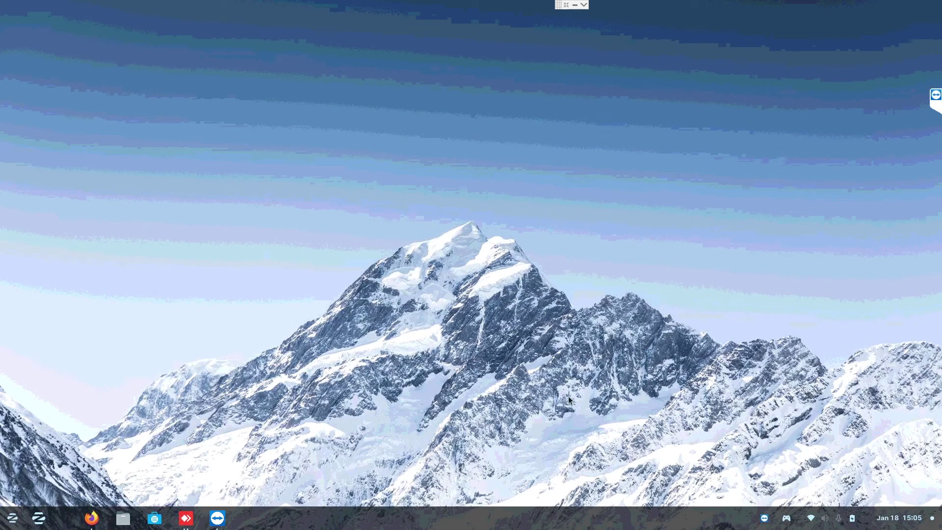
# Step: Open Zorin Appearance and set the Applications theme to WhiteSur-dark among the non-Zorin themes
pyautogui.press('super')
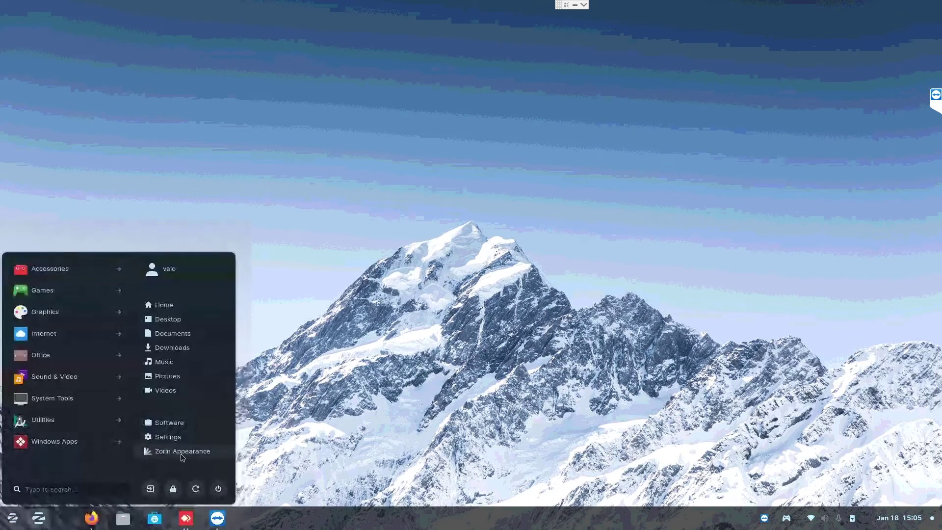
pyautogui.click(180, 452)
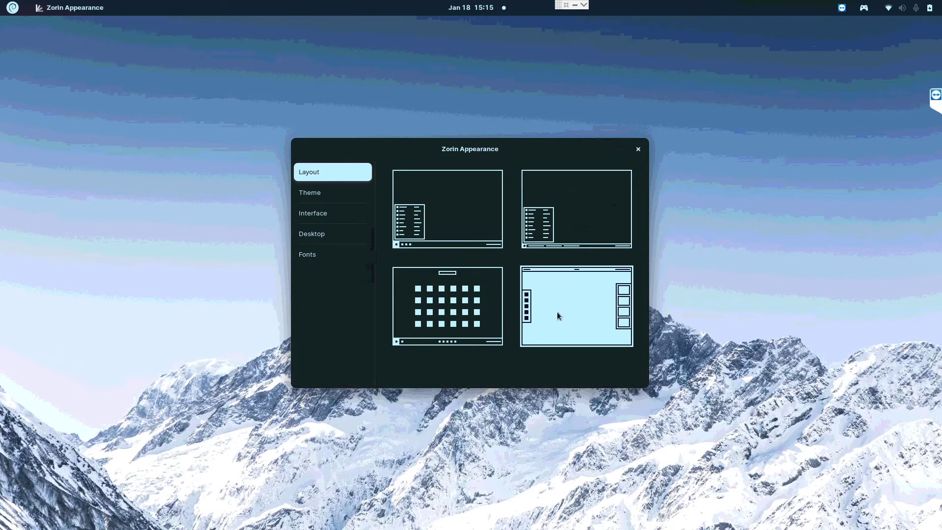
pyautogui.click(344, 193)
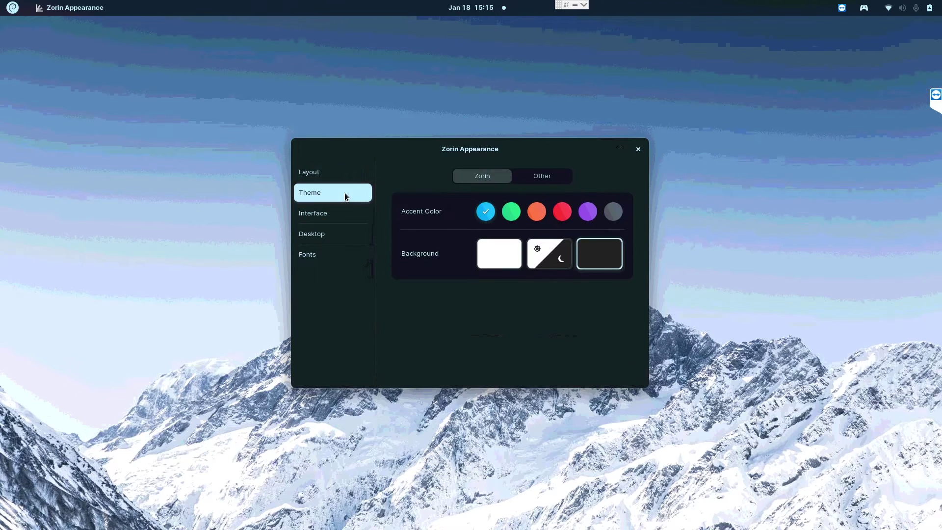
pyautogui.click(547, 175)
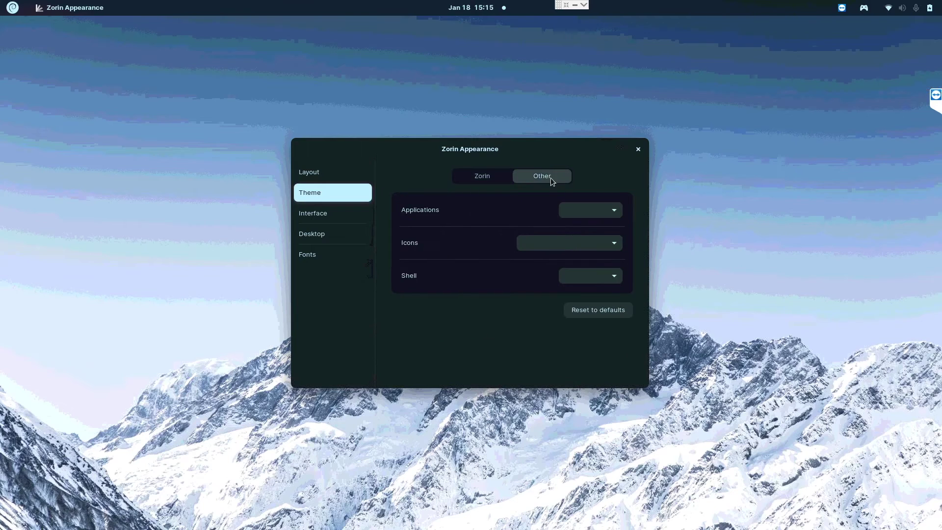
pyautogui.click(582, 211)
pyautogui.click(588, 214)
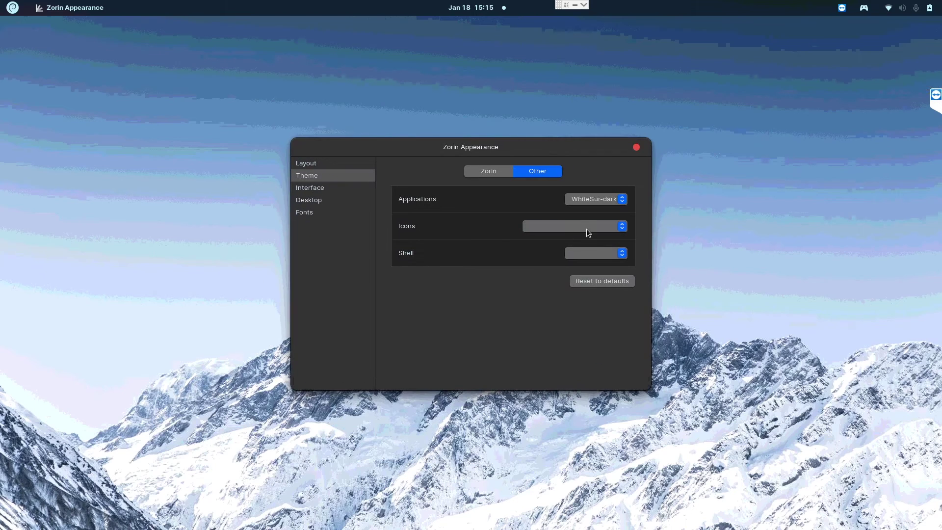
# Step: Set the Icons theme to BigSur-Originals-Prime and the Shell theme to WhiteSur-dark
pyautogui.click(587, 228)
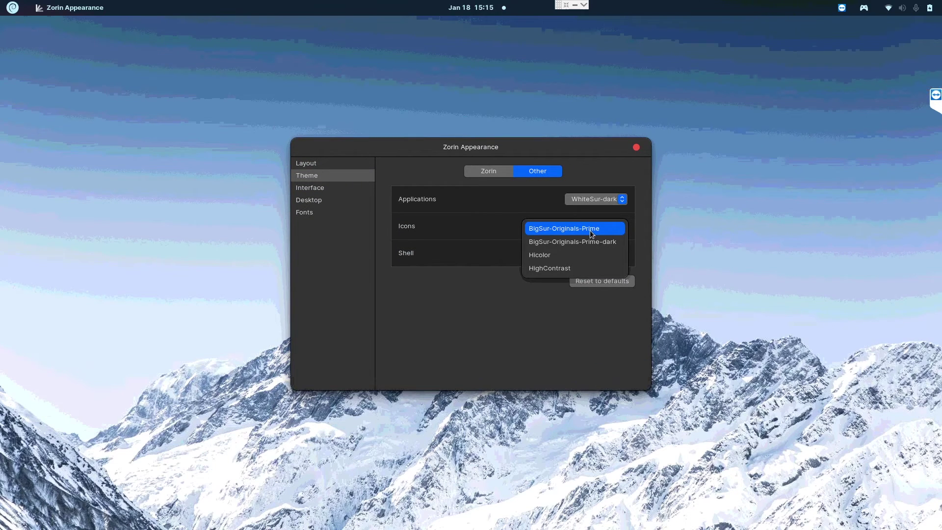
pyautogui.click(590, 230)
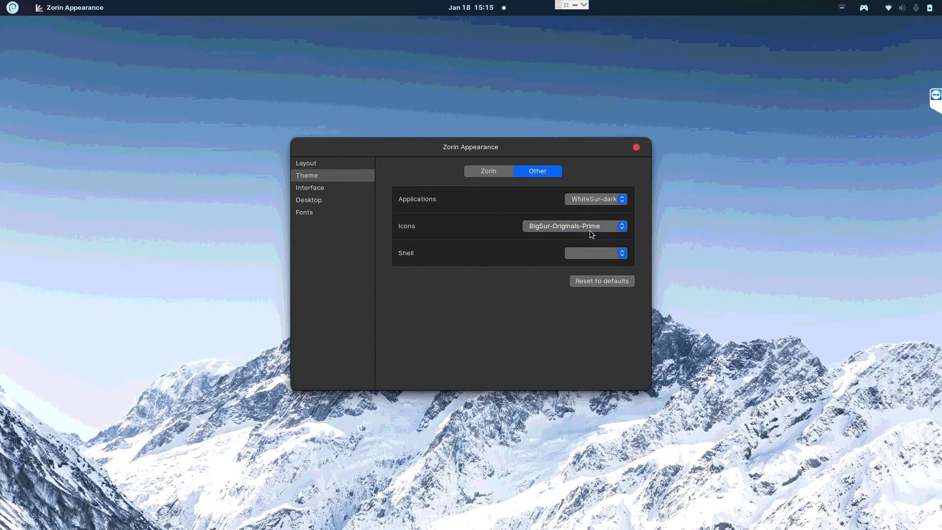
pyautogui.click(587, 258)
pyautogui.click(586, 258)
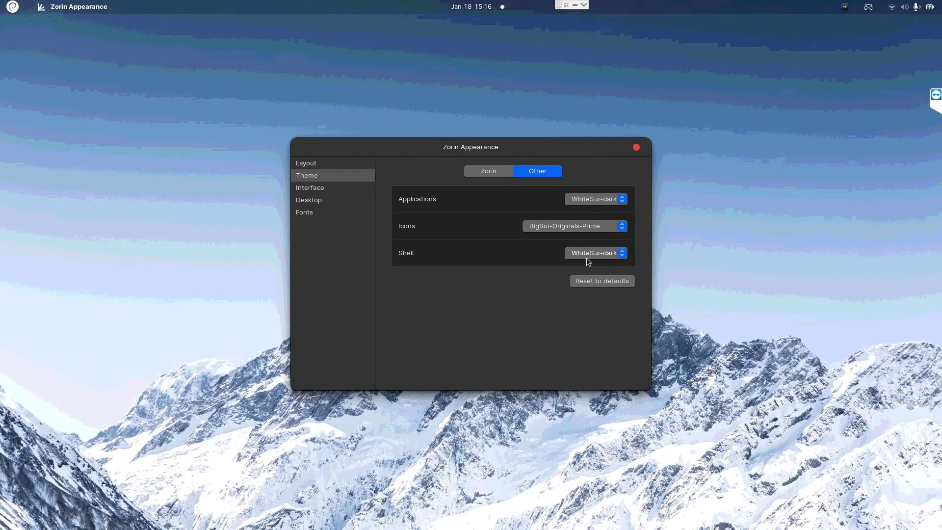
# Step: Place the titlebar buttons on the left and enable Jelly Mode in the Interface settings, then close Zorin Appearance
pyautogui.click(335, 188)
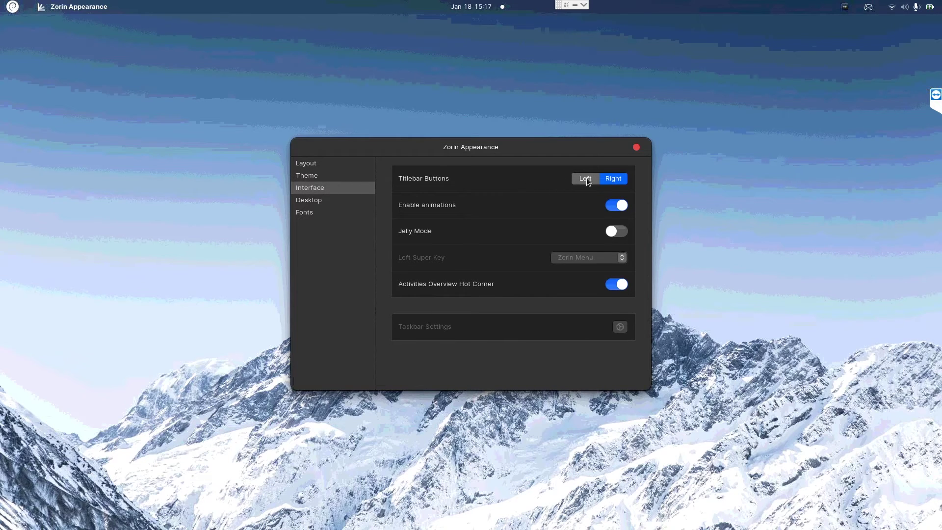
pyautogui.click(580, 183)
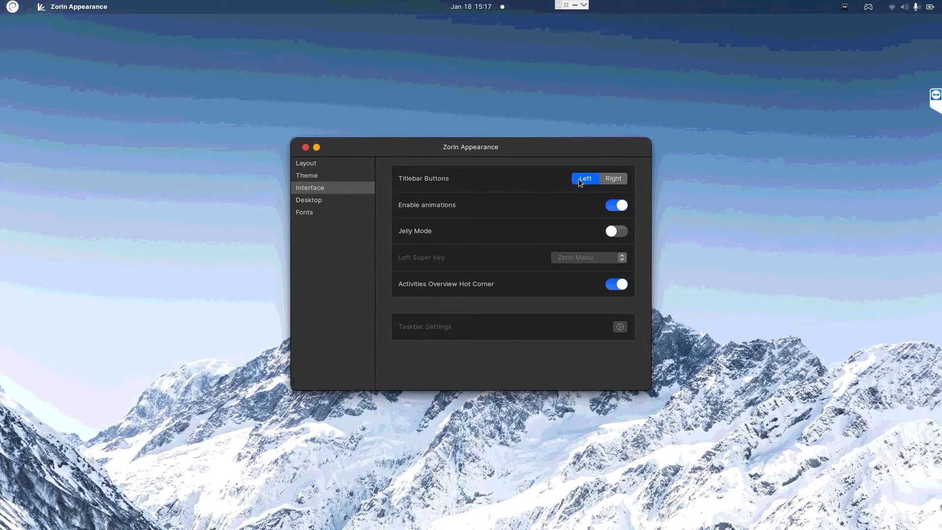
pyautogui.click(625, 233)
pyautogui.moveTo(499, 149)
pyautogui.mouseDown()
pyautogui.moveTo(608, 148)
pyautogui.moveTo(446, 153)
pyautogui.moveTo(624, 154)
pyautogui.moveTo(496, 157)
pyautogui.mouseUp()
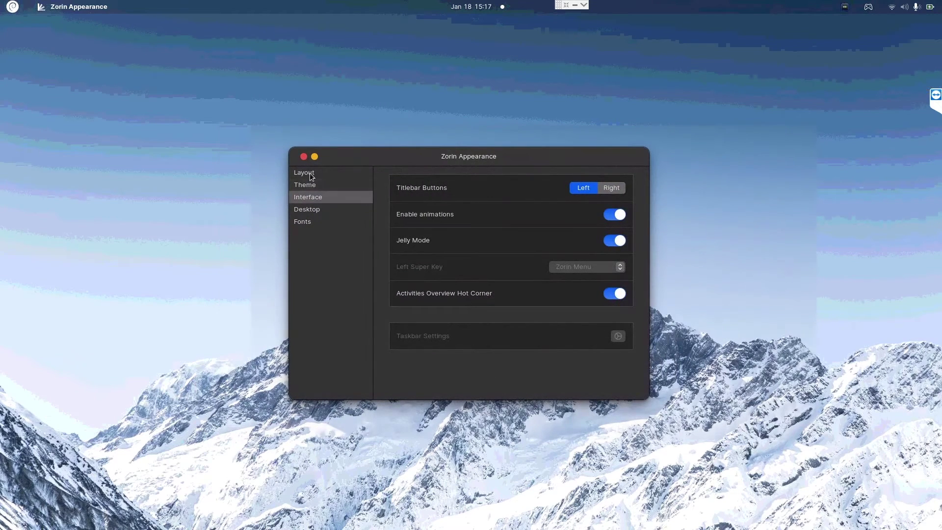
pyautogui.click(304, 156)
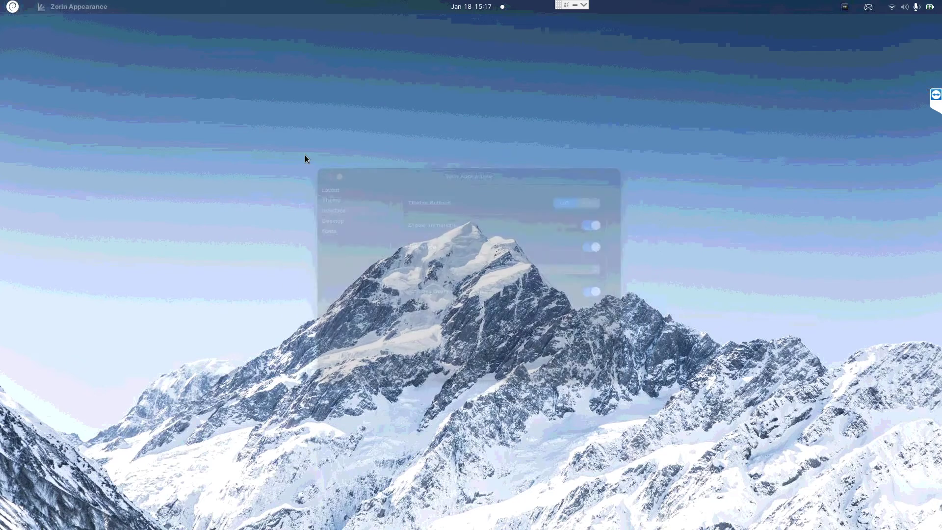
# Step: Search for "tweaks" in the Activities overview, open Tweaks and maximize its window
pyautogui.click(12, 7)
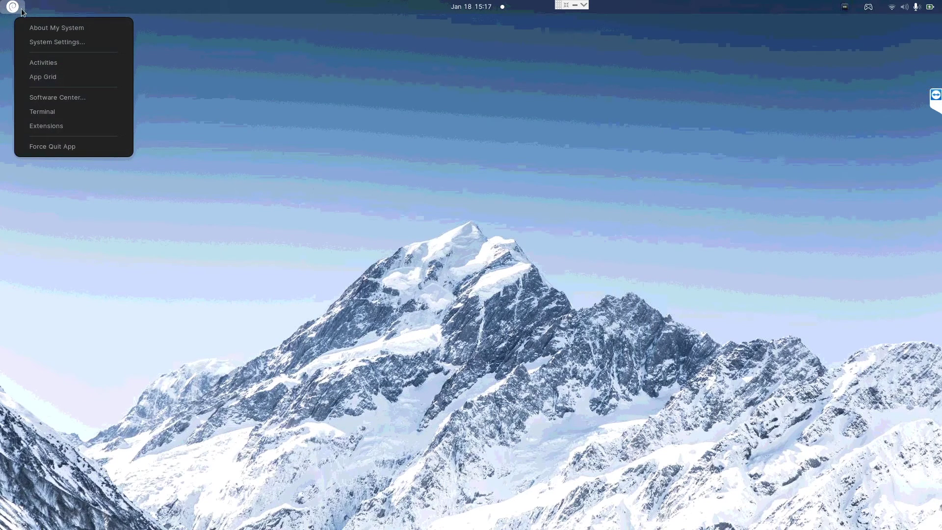
pyautogui.click(45, 62)
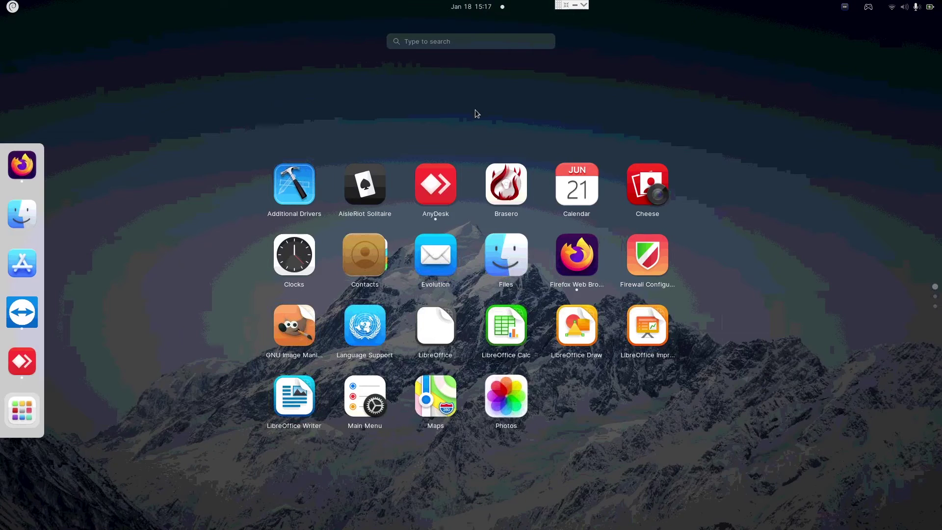
pyautogui.click(451, 39)
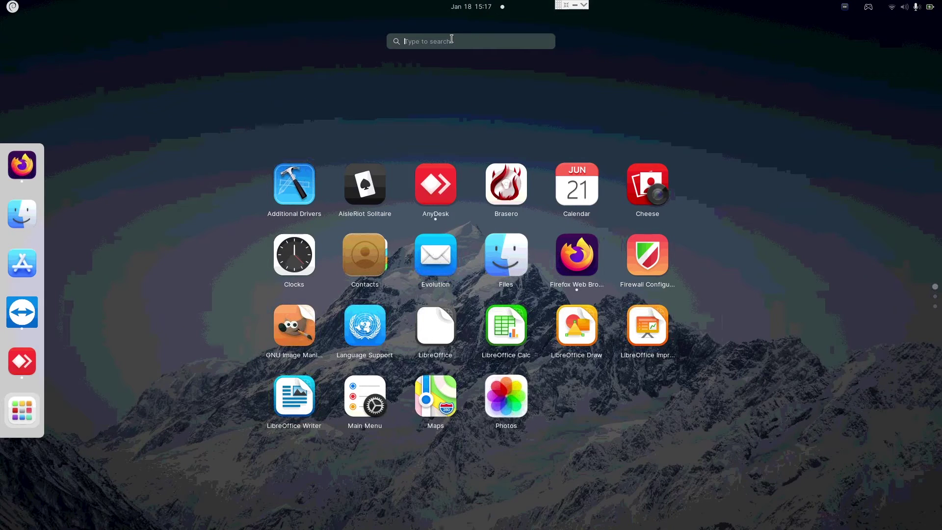
pyautogui.write('tweaks')
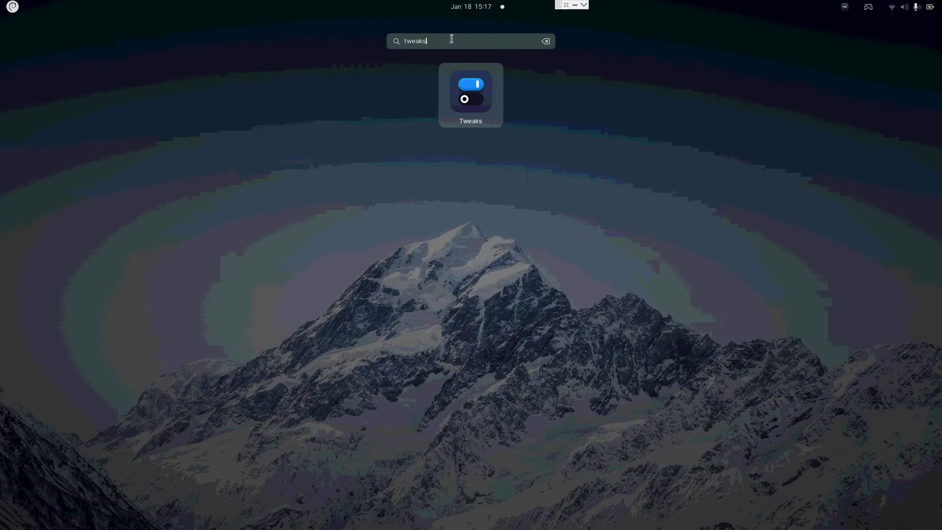
pyautogui.click(482, 89)
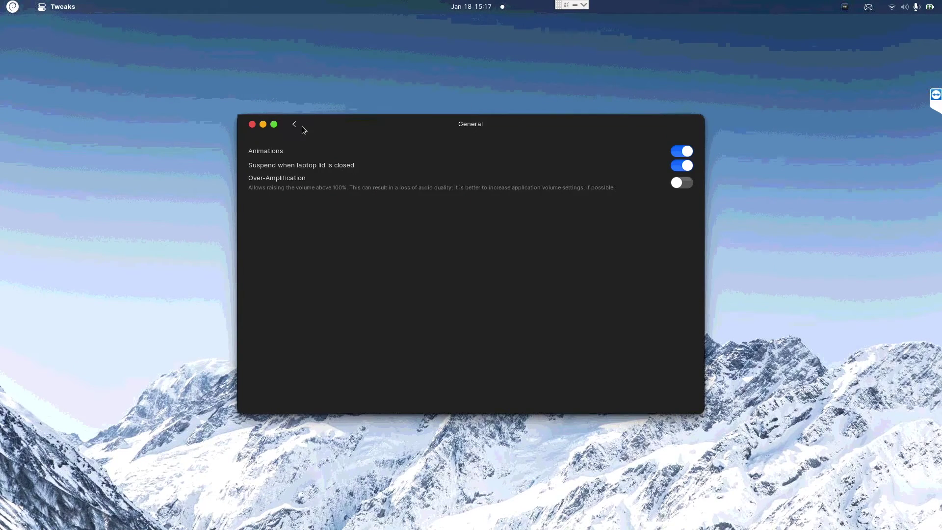
pyautogui.click(274, 124)
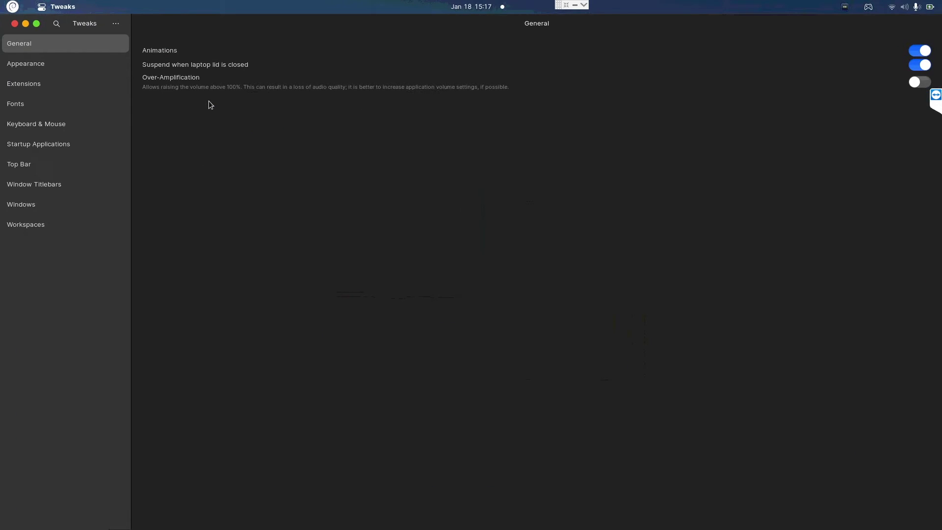
# Step: Set the Cursor theme to McMojave-cursors in the Tweaks Appearance settings
pyautogui.click(34, 66)
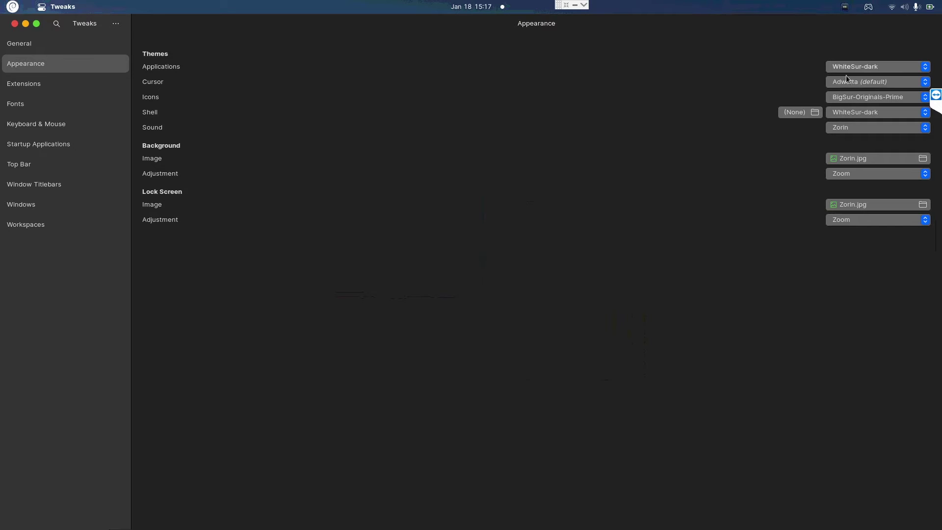
pyautogui.click(849, 83)
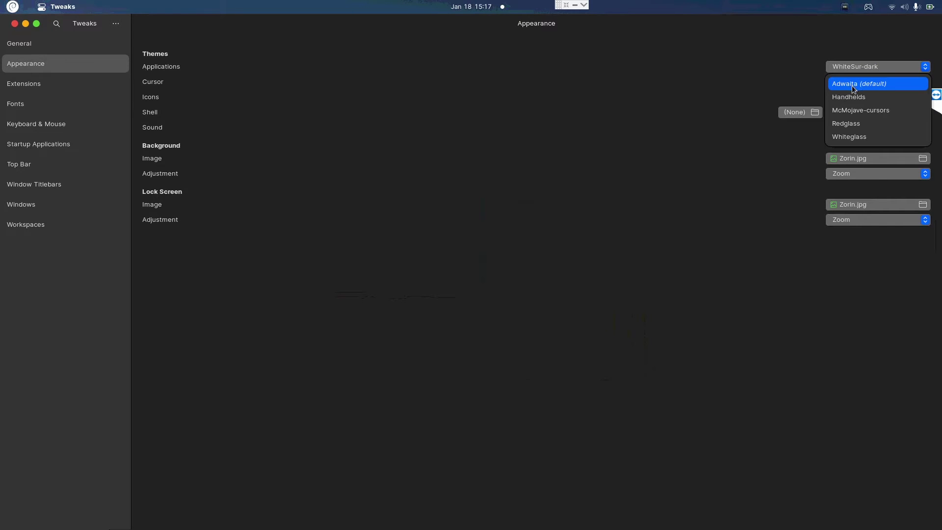
pyautogui.click(860, 111)
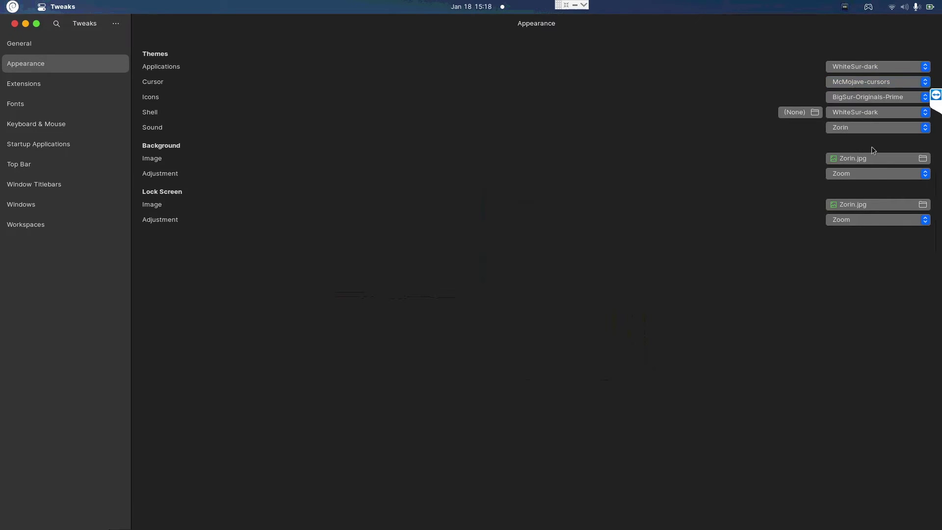
# Step: Configure the Logo menu extension with the Apple icon and an icon size of 26 px, then close its settings
pyautogui.click(41, 85)
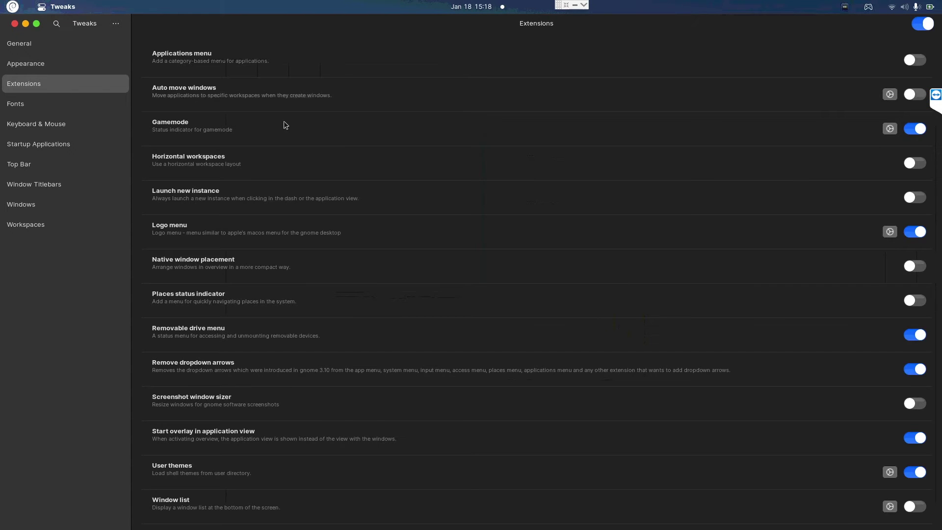
pyautogui.scroll(-2, 346, 358)
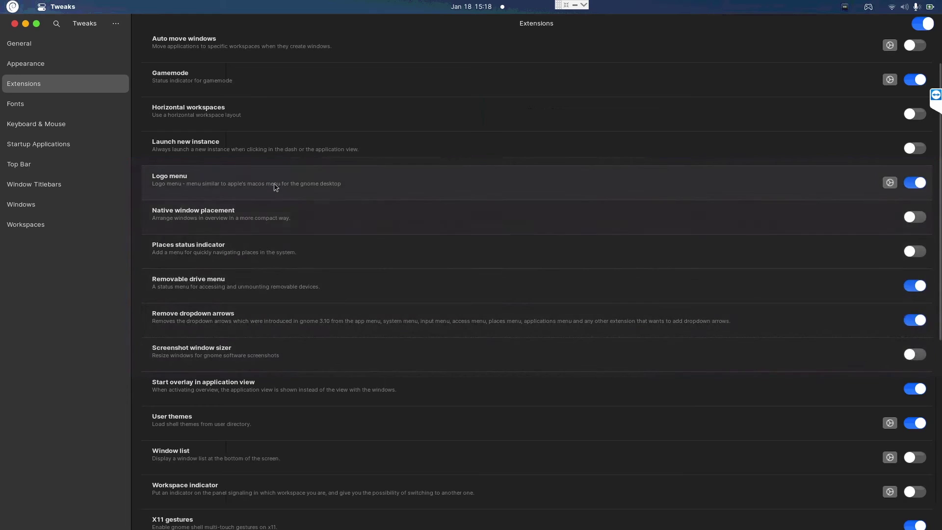
pyautogui.click(890, 183)
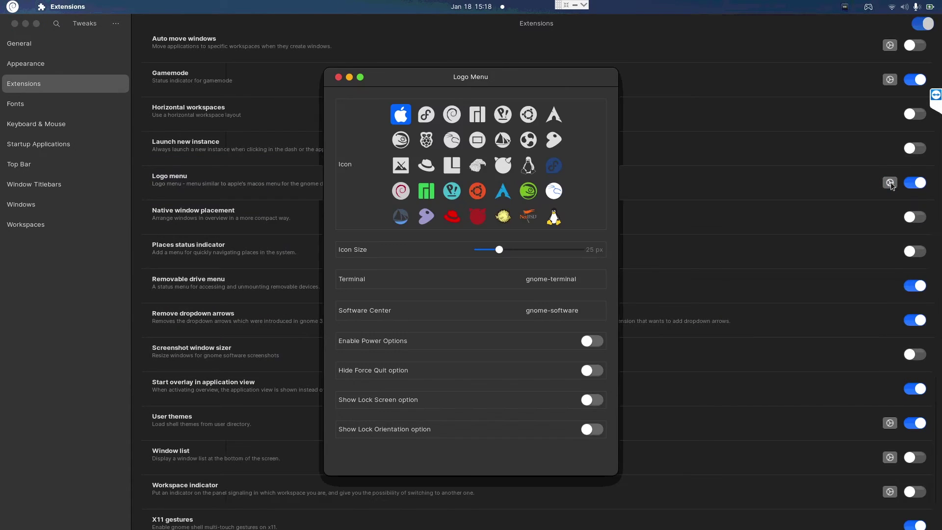
pyautogui.click(420, 113)
pyautogui.click(405, 116)
pyautogui.moveTo(500, 250)
pyautogui.mouseDown()
pyautogui.moveTo(532, 250)
pyautogui.moveTo(501, 250)
pyautogui.mouseUp()
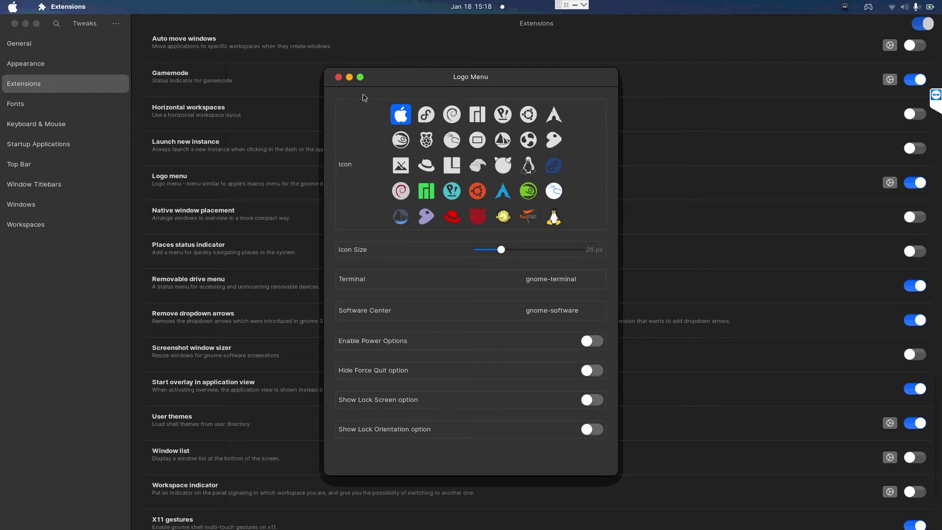
pyautogui.click(338, 78)
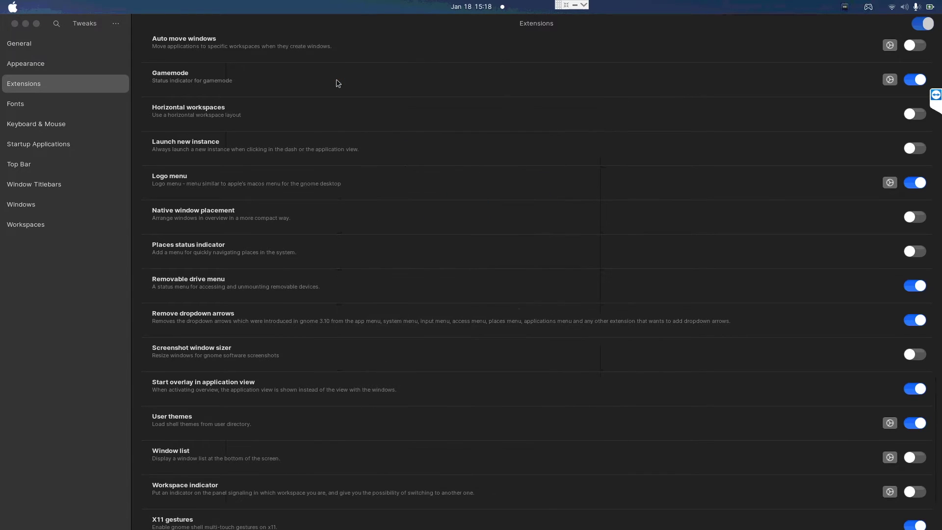
# Step: Review the remaining extensions, check how the overview opens with Start overlay in application view enabled, and close Tweaks
pyautogui.scroll(-4, 458, 360)
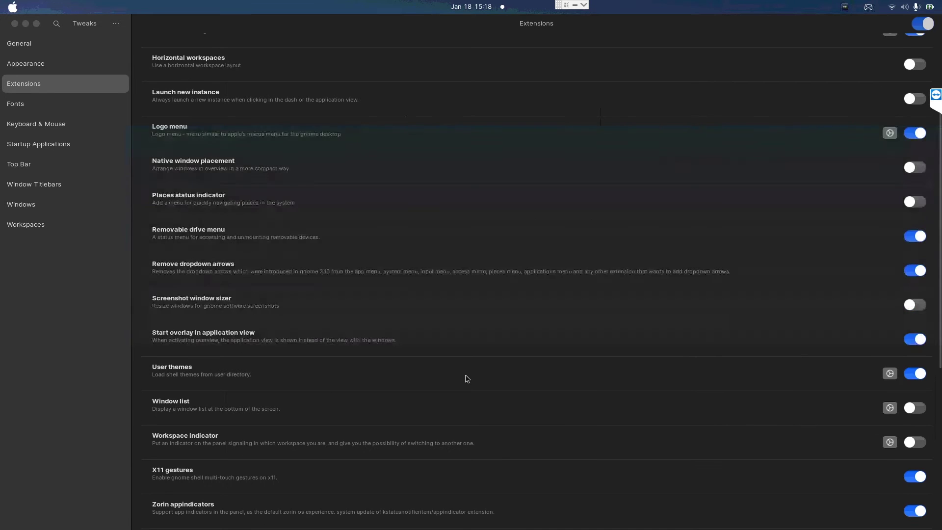
pyautogui.scroll(-2, 238, 361)
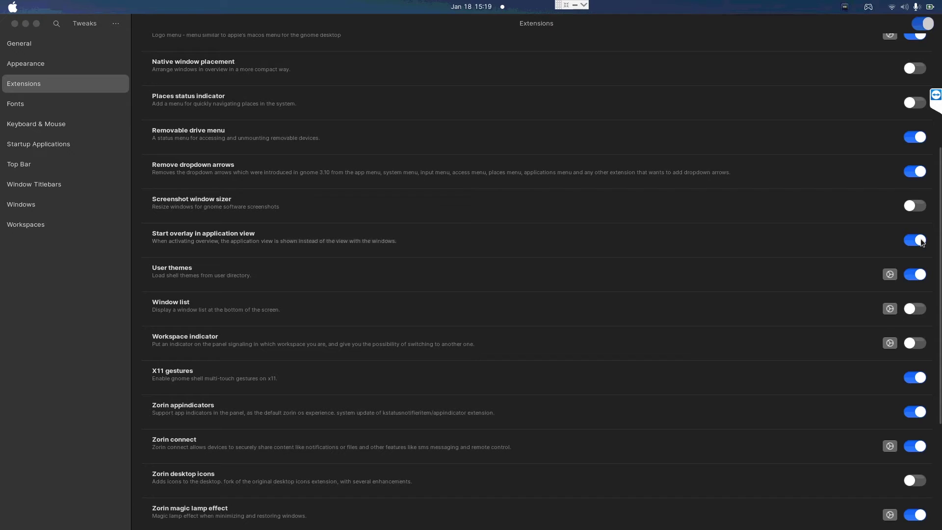
pyautogui.press('super')
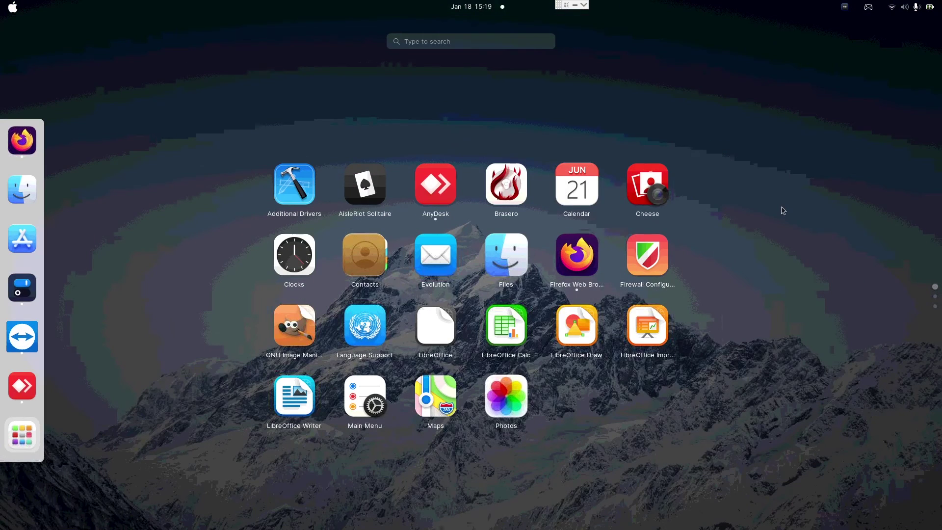
pyautogui.press('super')
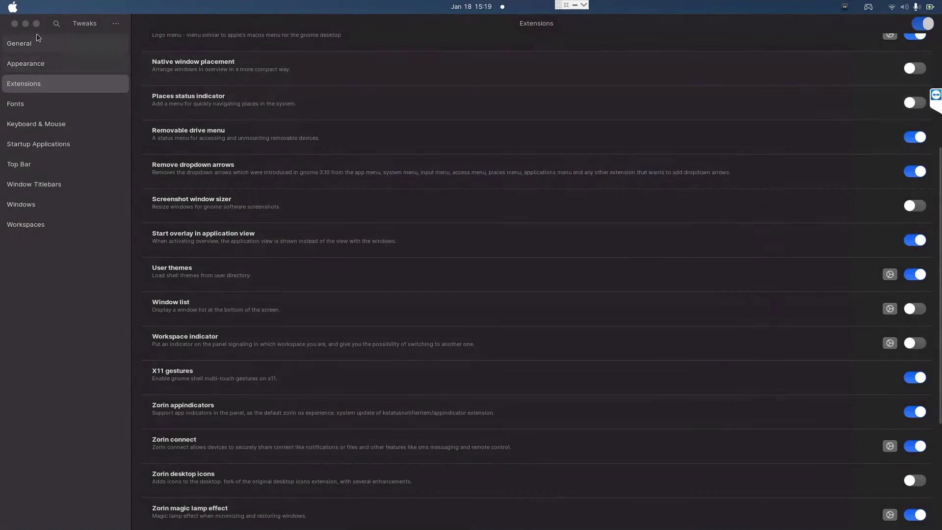
pyautogui.click(15, 24)
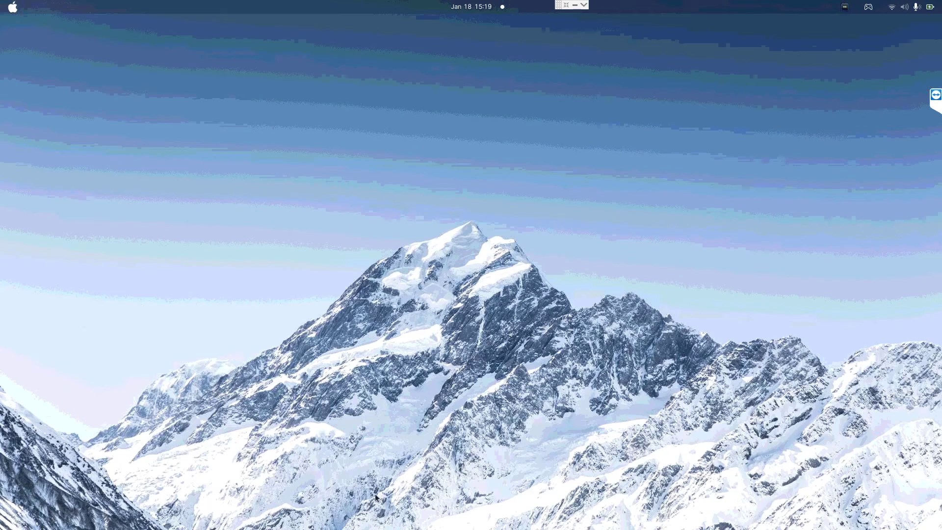
# Step: Search for "terminal" in the Activities overview and open Terminal
pyautogui.press('super')
pyautogui.write('terminal')
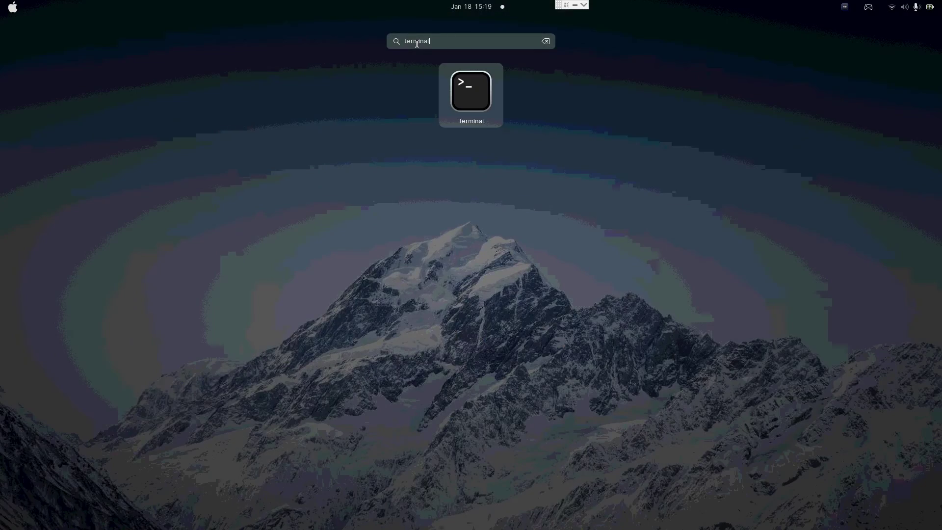
pyautogui.click(467, 103)
# Step: Install Plank with "sudo apt install plank", entering the account password and confirming the installation with y
pyautogui.write('sudo apt ')
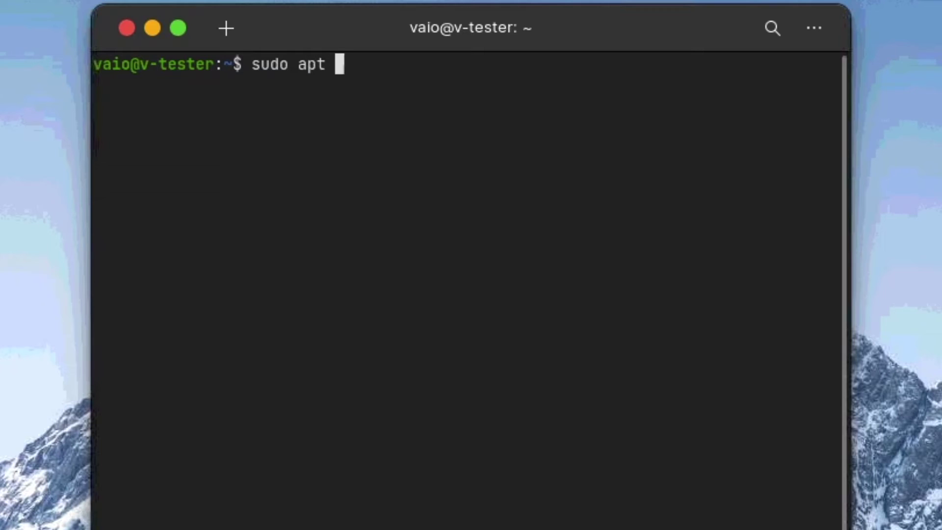
pyautogui.write('install plank')
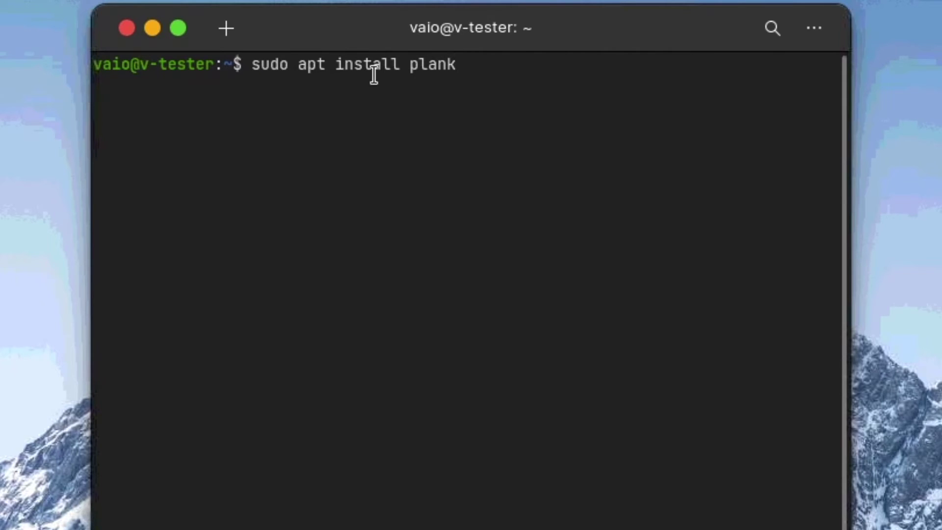
pyautogui.press('Return')
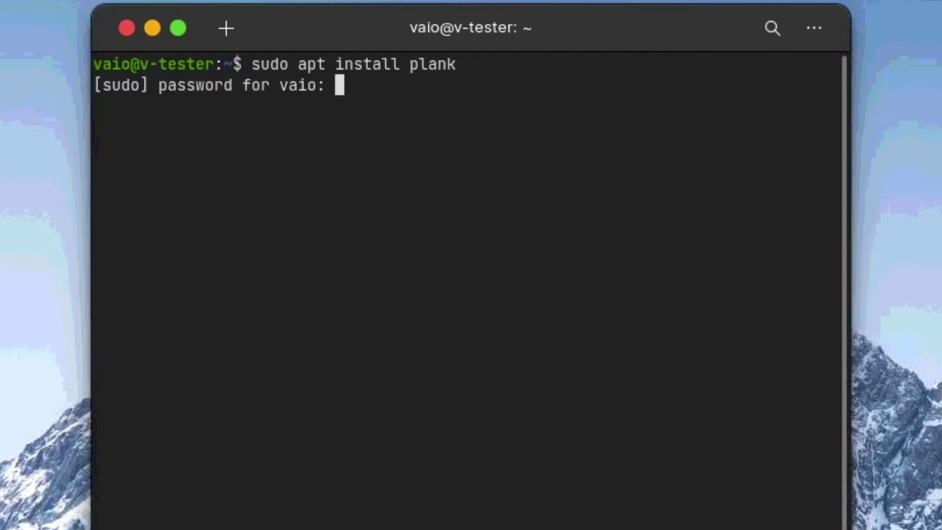
pyautogui.write('*********')
pyautogui.press('Return')
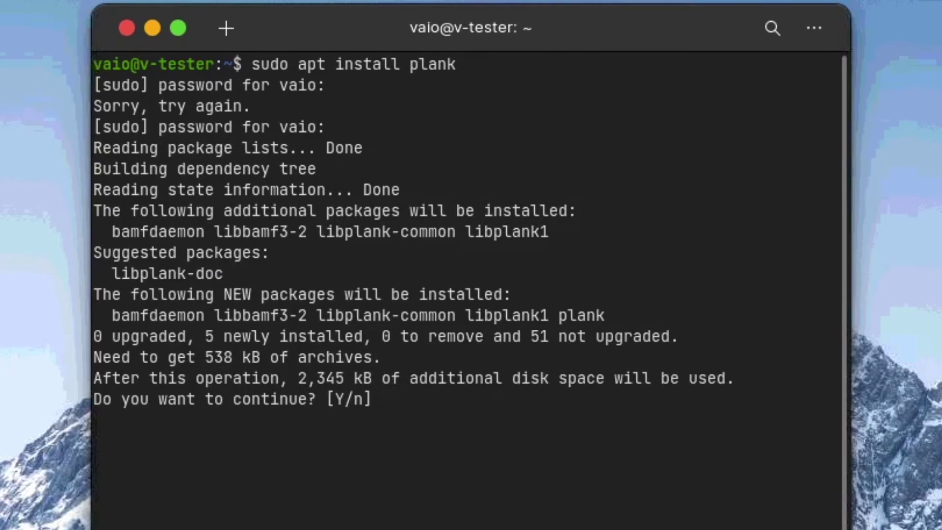
pyautogui.write('y')
pyautogui.press('Return')
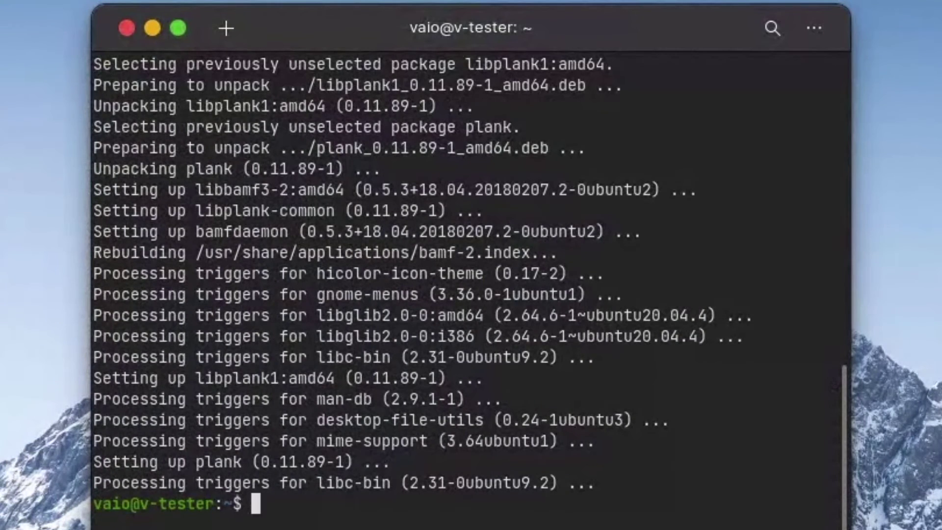
# Step: Search for "plank" in the Activities overview and launch the Plank dock
pyautogui.press('super')
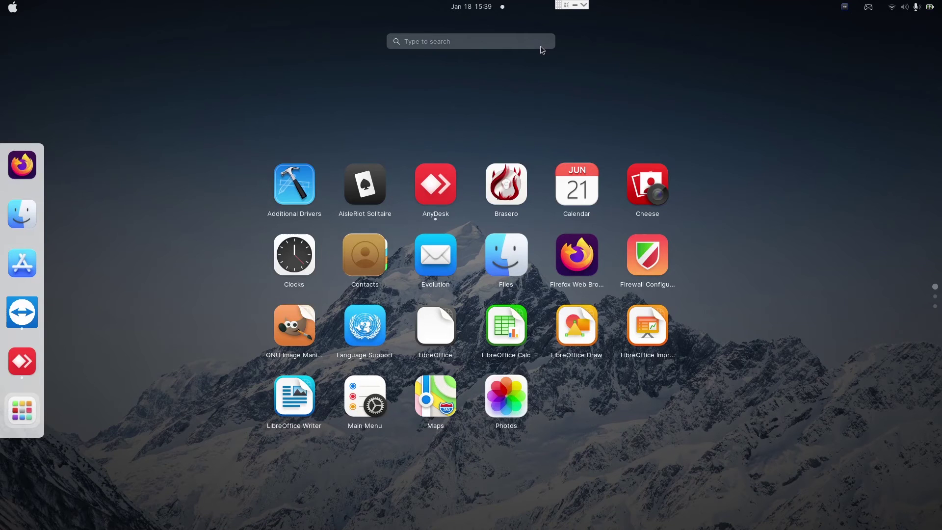
pyautogui.write('plank')
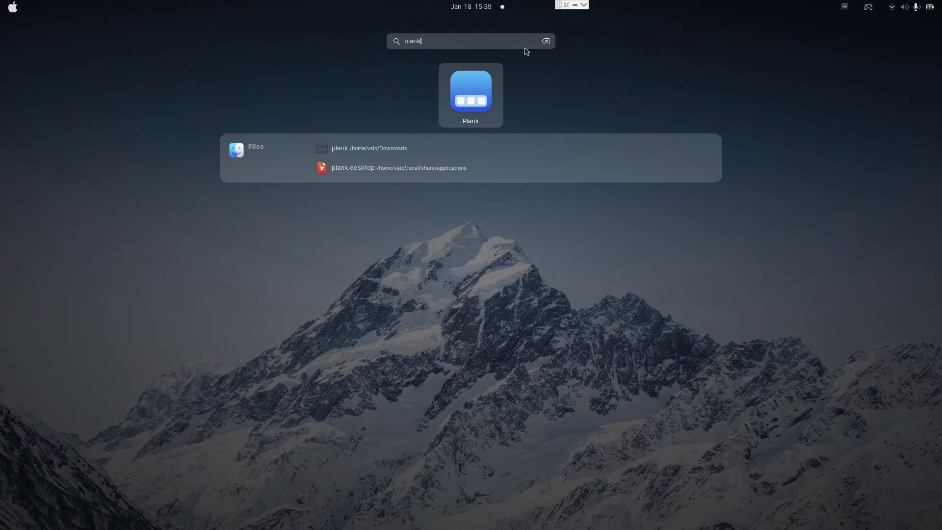
pyautogui.click(475, 92)
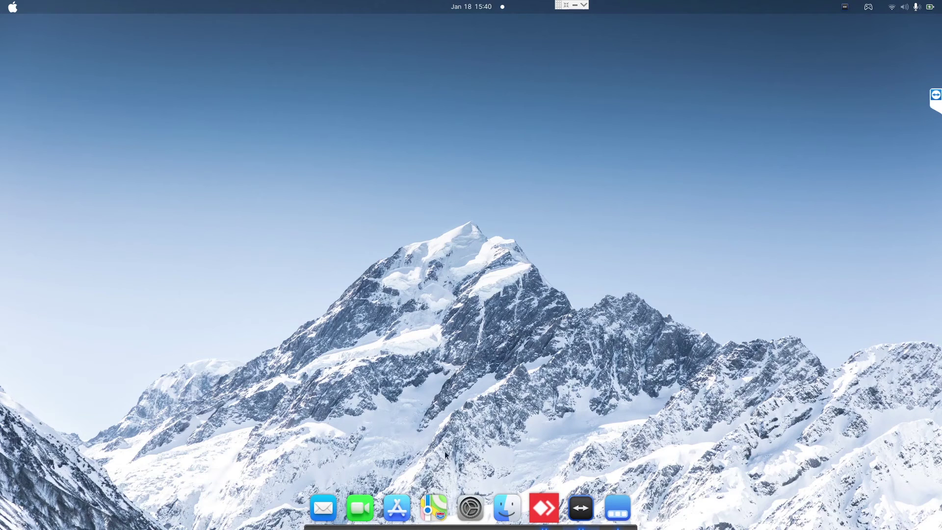
# Step: Open the plank folder inside Downloads in Files and move the window aside to make room for another
pyautogui.click(505, 503)
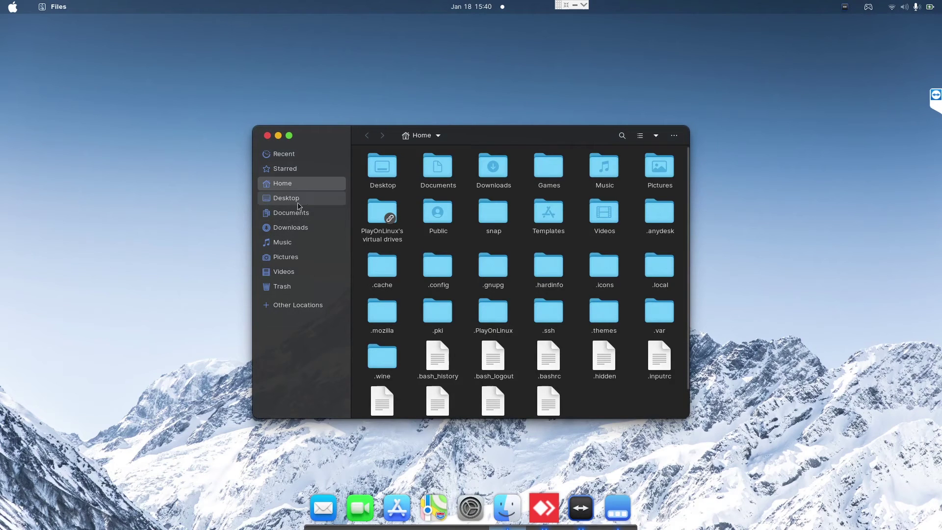
pyautogui.click(293, 228)
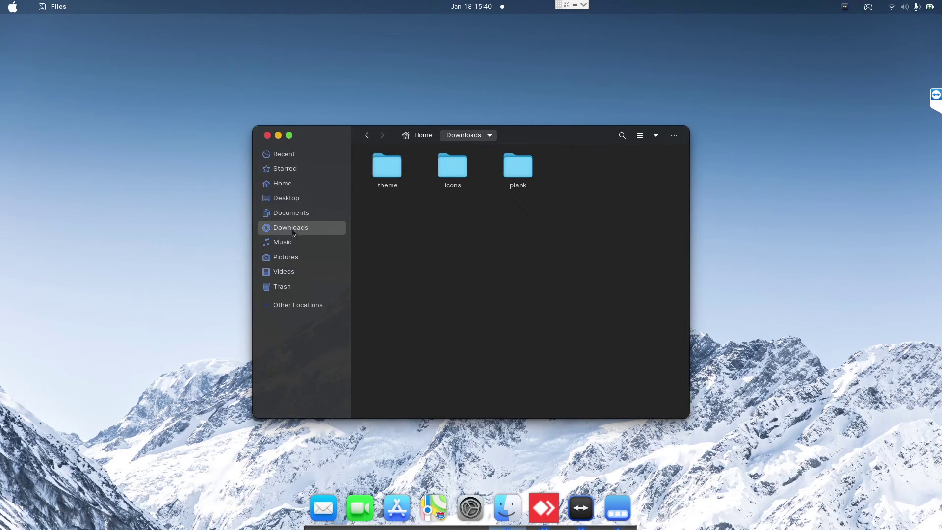
pyautogui.doubleClick(528, 165)
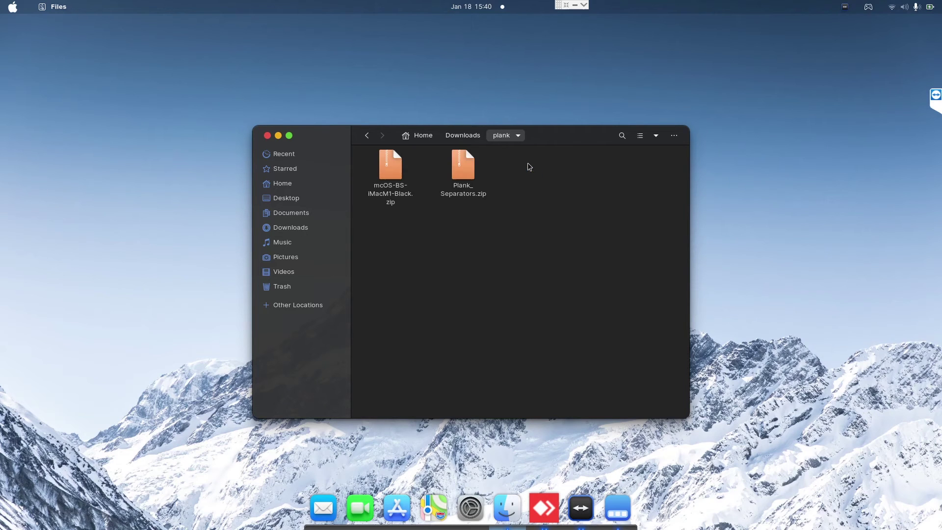
pyautogui.moveTo(484, 170); pyautogui.dragTo(233, 155)
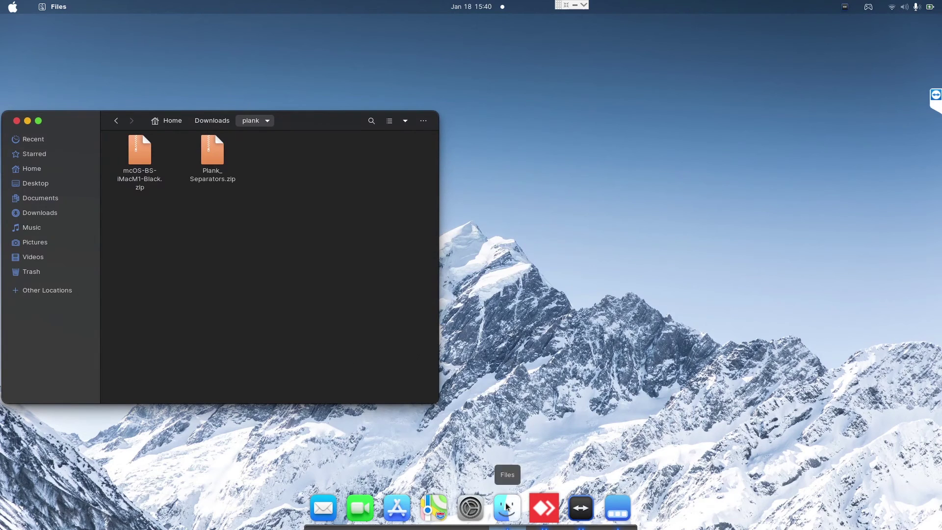
# Step: Open a second Files window and place it beside the one showing the plank downloads
pyautogui.rightClick(507, 506)
pyautogui.click(506, 479)
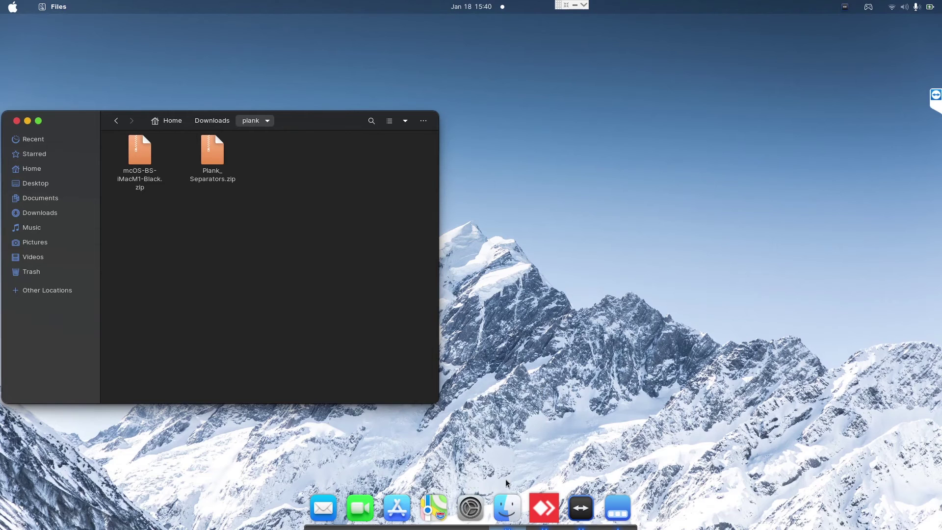
pyautogui.moveTo(510, 141); pyautogui.dragTo(703, 126)
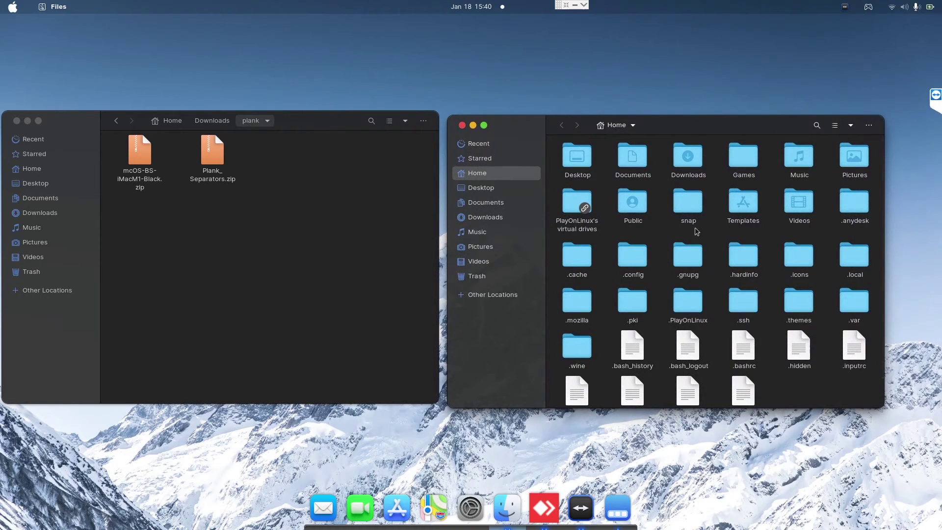
# Step: In the second Files window, go to the .local/share/plank/themes folder in Home
pyautogui.click(845, 264)
pyautogui.doubleClick(847, 265)
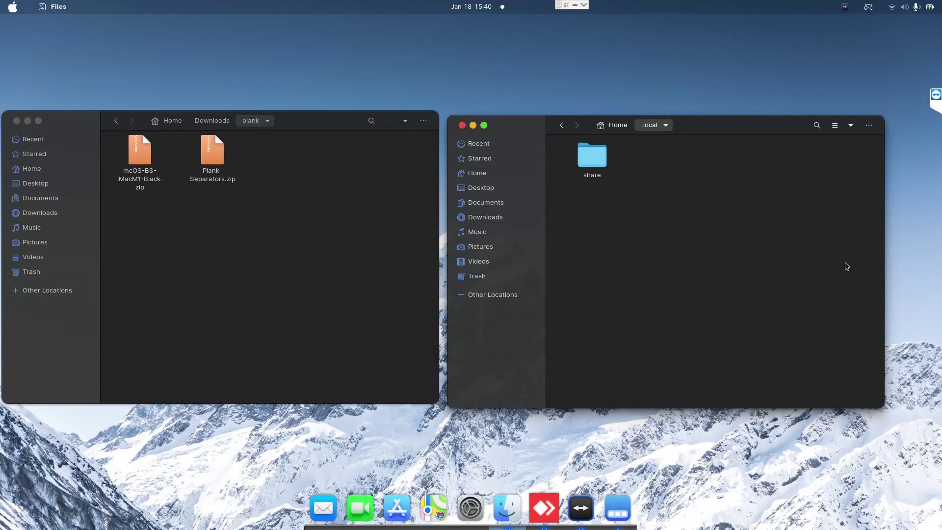
pyautogui.doubleClick(581, 163)
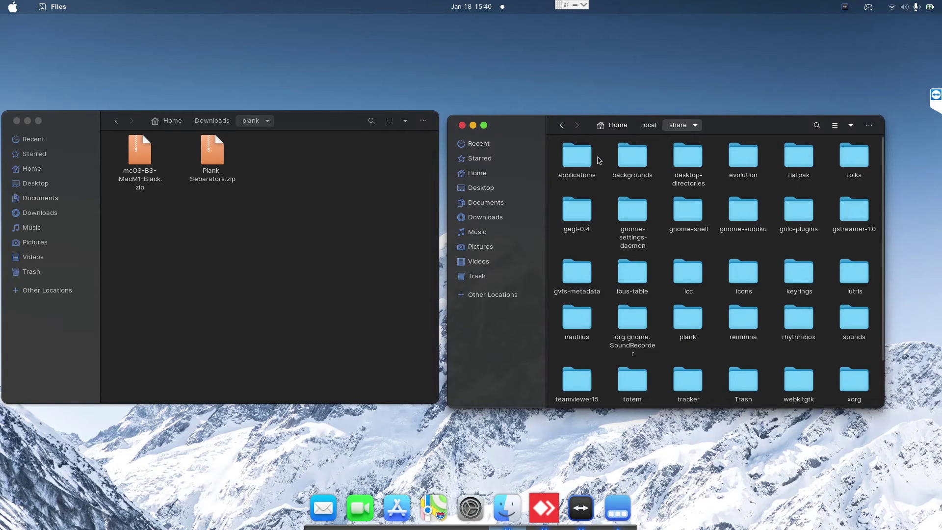
pyautogui.click(695, 319)
pyautogui.doubleClick(694, 321)
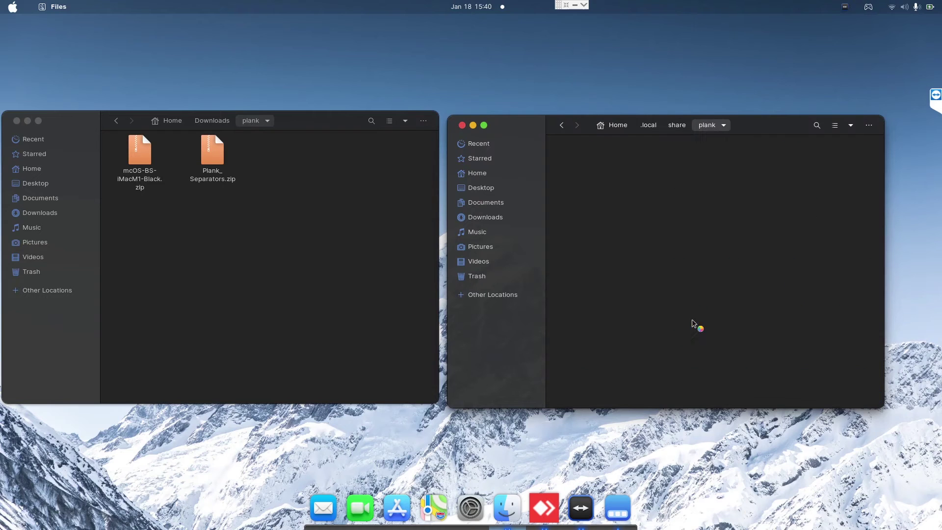
pyautogui.click(591, 154)
pyautogui.doubleClick(591, 155)
# Step: Extract the mcOS-BS-iMacM1-Black folder from its zip archive into Plank's themes folder, then close the archive
pyautogui.click(143, 155)
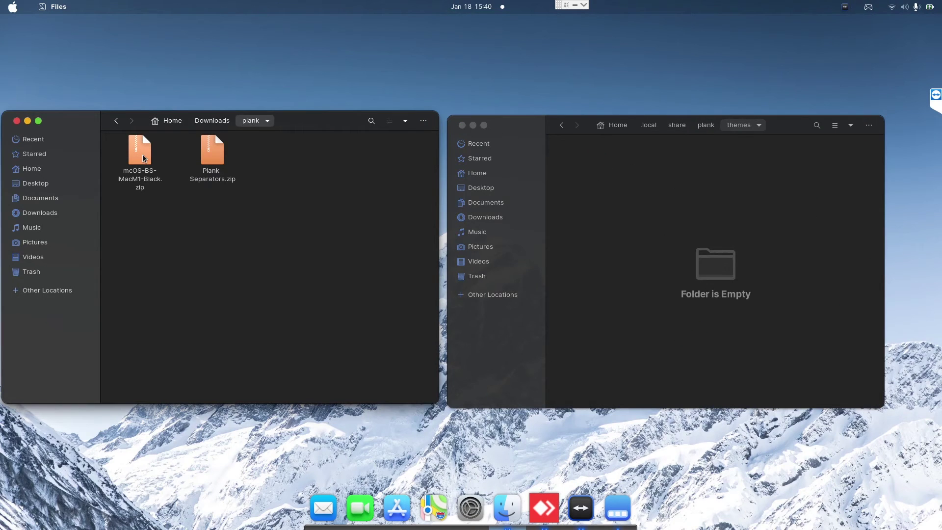
pyautogui.doubleClick(143, 155)
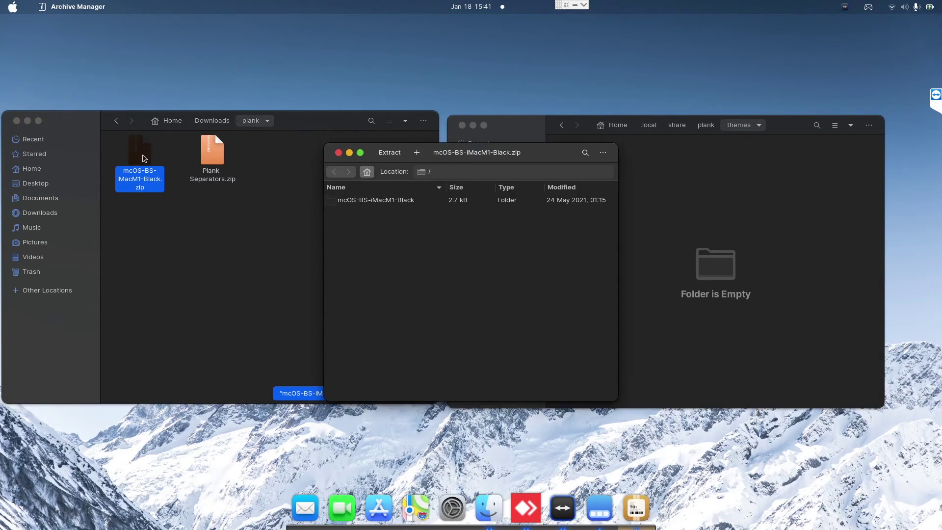
pyautogui.click(374, 199)
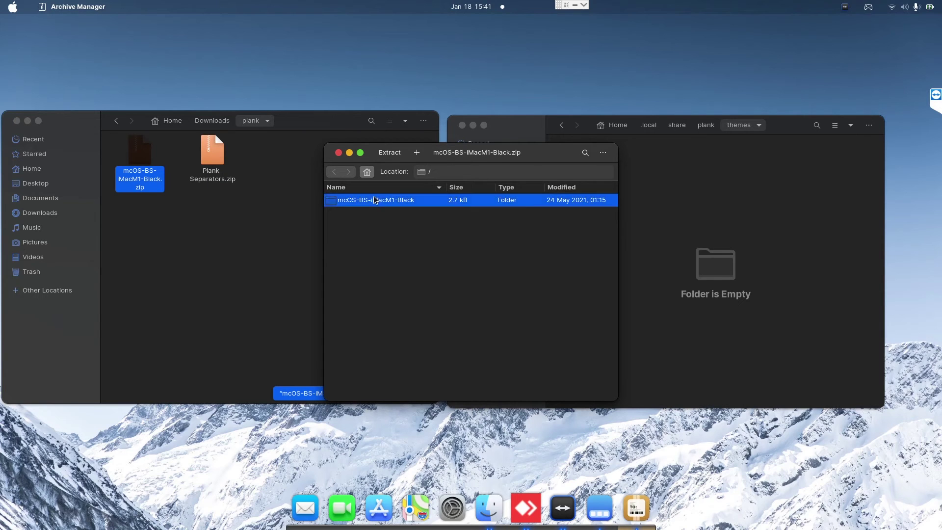
pyautogui.moveTo(386, 201); pyautogui.dragTo(718, 238)
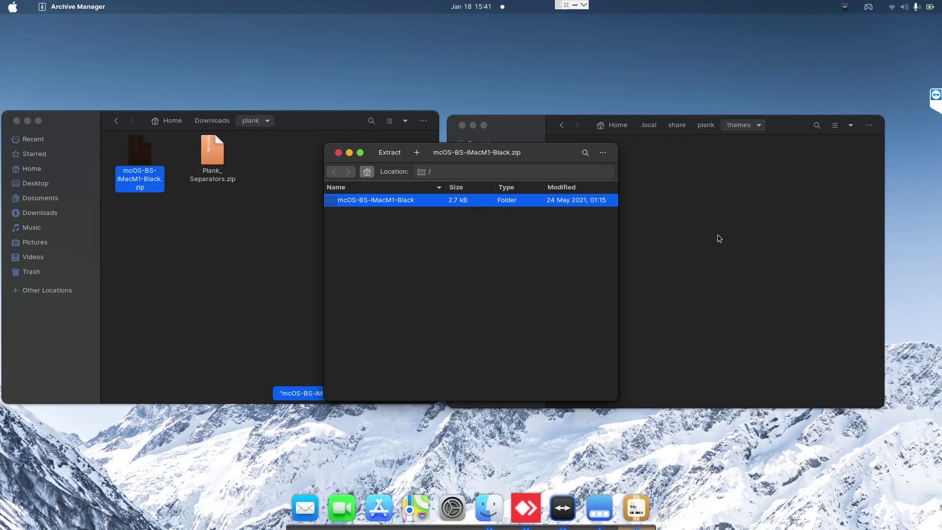
pyautogui.moveTo(477, 160); pyautogui.dragTo(360, 174)
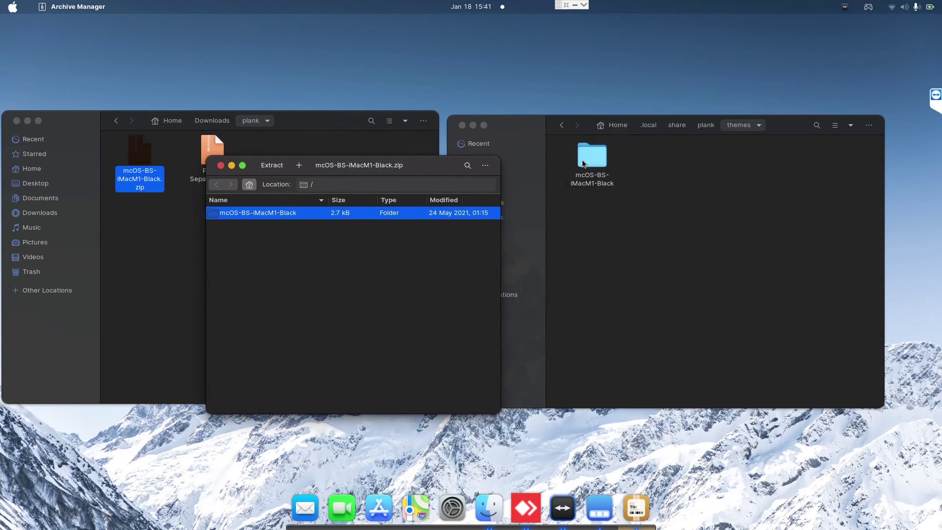
pyautogui.click(220, 165)
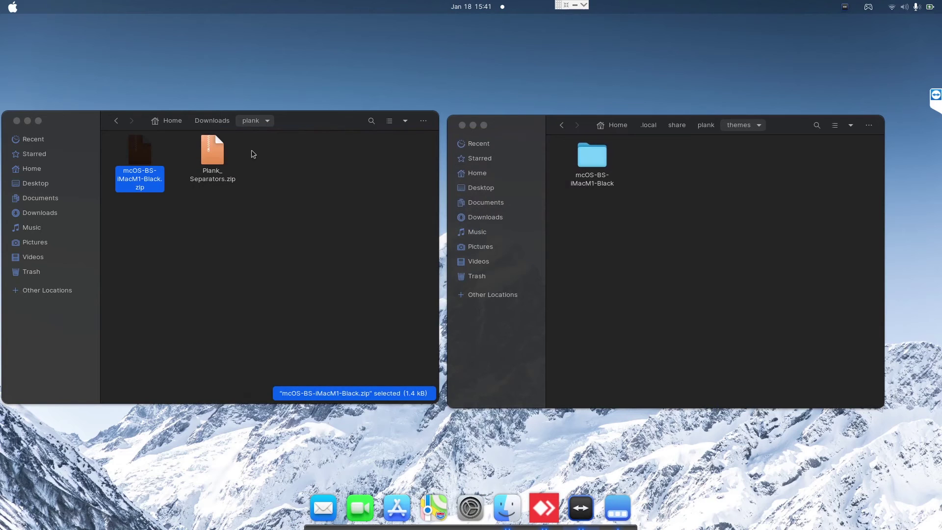
# Step: Create a new folder named "lines" in Pictures for the Plank separators
pyautogui.click(235, 156)
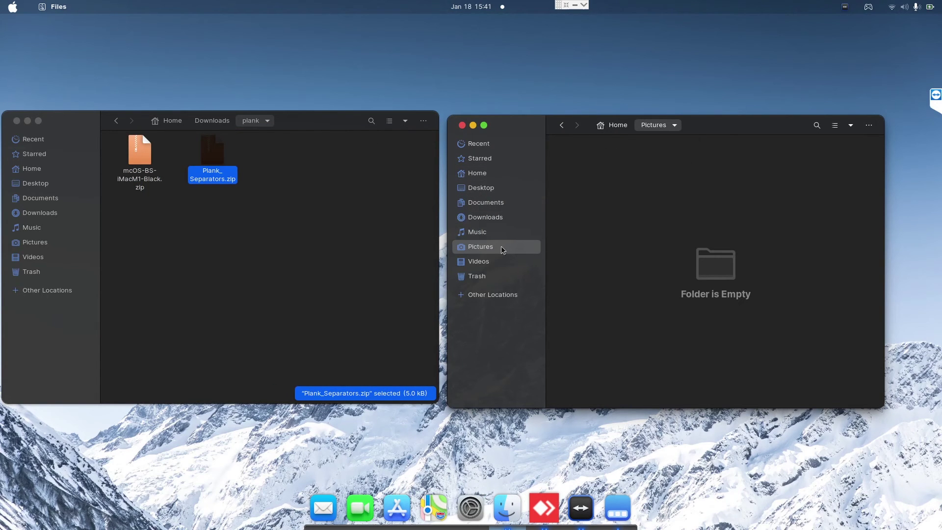
pyautogui.rightClick(653, 200)
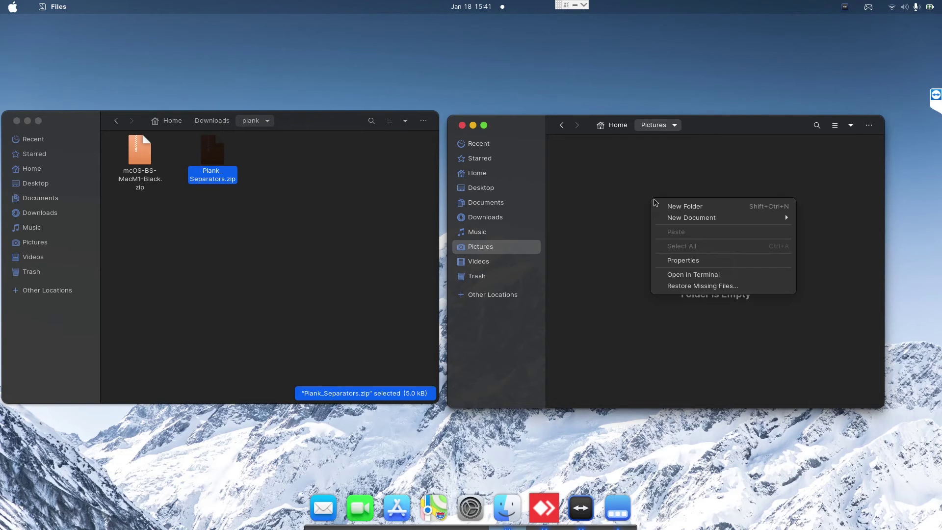
pyautogui.click(668, 205)
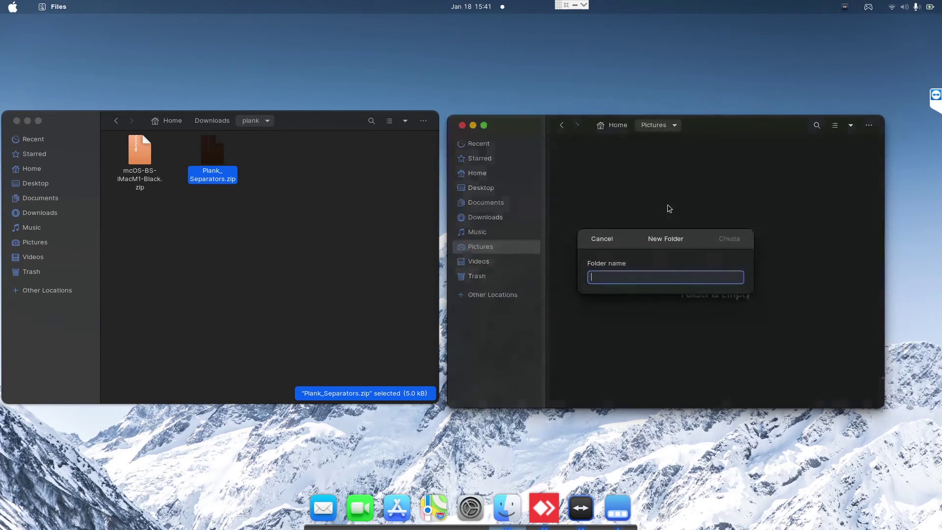
pyautogui.write('lines')
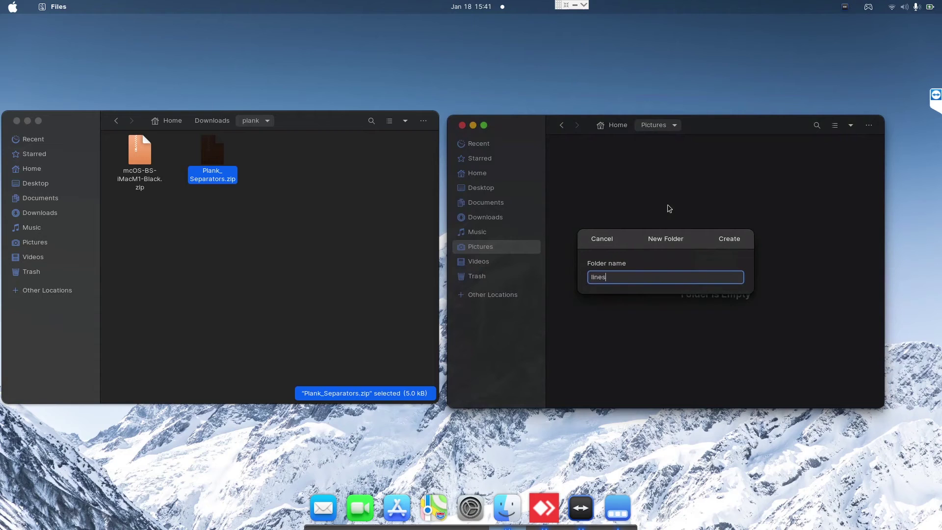
pyautogui.press('Return')
pyautogui.click(669, 209)
# Step: Extract the Plank_Separators folder from Plank_Separators.zip into the lines folder, close the archive and open lines
pyautogui.doubleClick(216, 180)
pyautogui.moveTo(402, 152); pyautogui.dragTo(355, 157)
pyautogui.click(326, 205)
pyautogui.moveTo(327, 205); pyautogui.dragTo(595, 163)
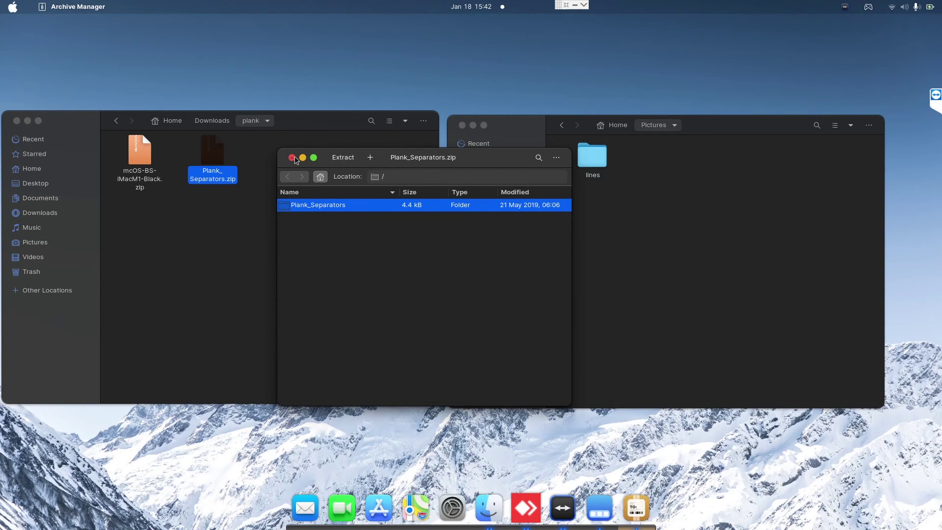
pyautogui.click(292, 157)
pyautogui.doubleClick(585, 155)
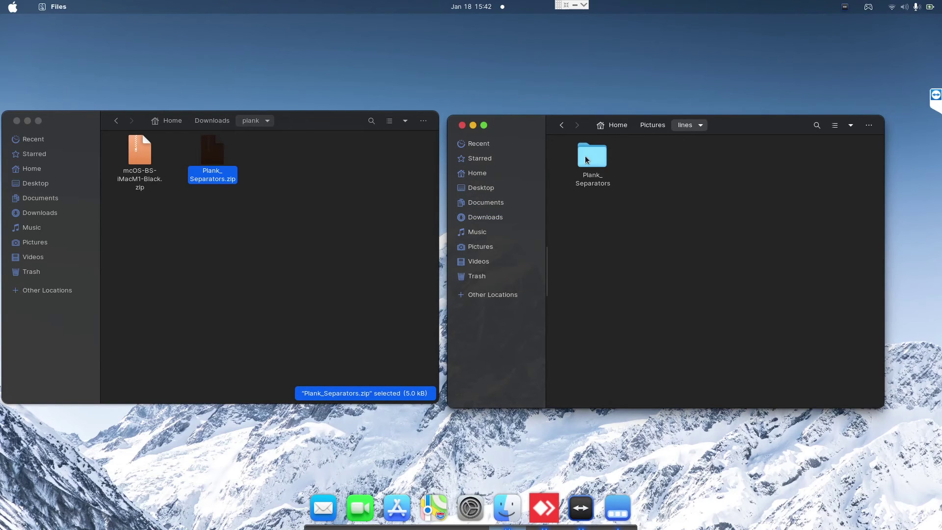
# Step: Add separator_white_horiz.png from Plank_Separators/Separators_horizontal to the dock between AnyDesk and TeamViewer, and close both Files windows
pyautogui.doubleClick(600, 178)
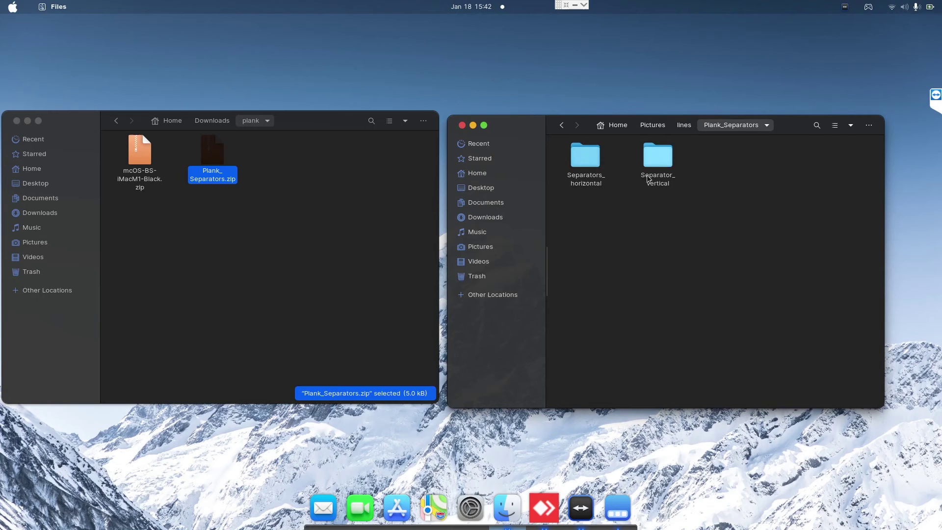
pyautogui.doubleClick(597, 167)
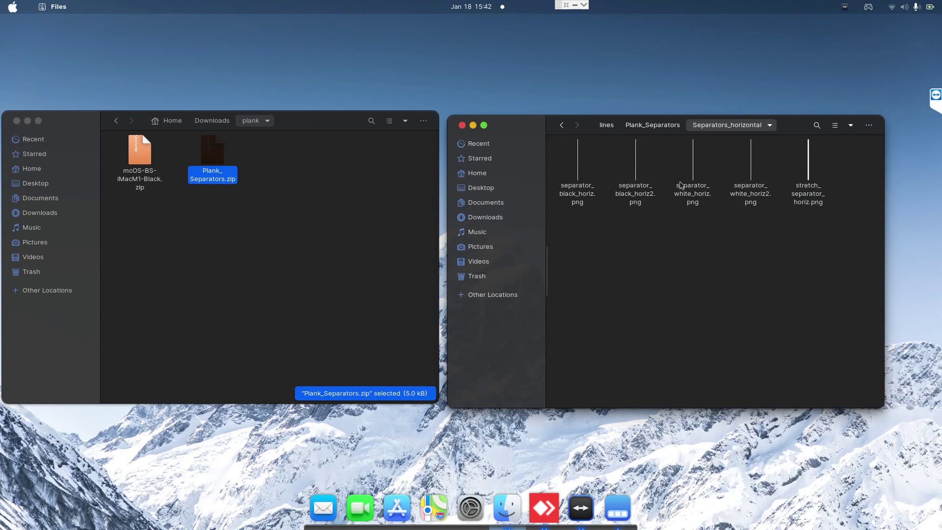
pyautogui.moveTo(690, 194); pyautogui.dragTo(580, 515)
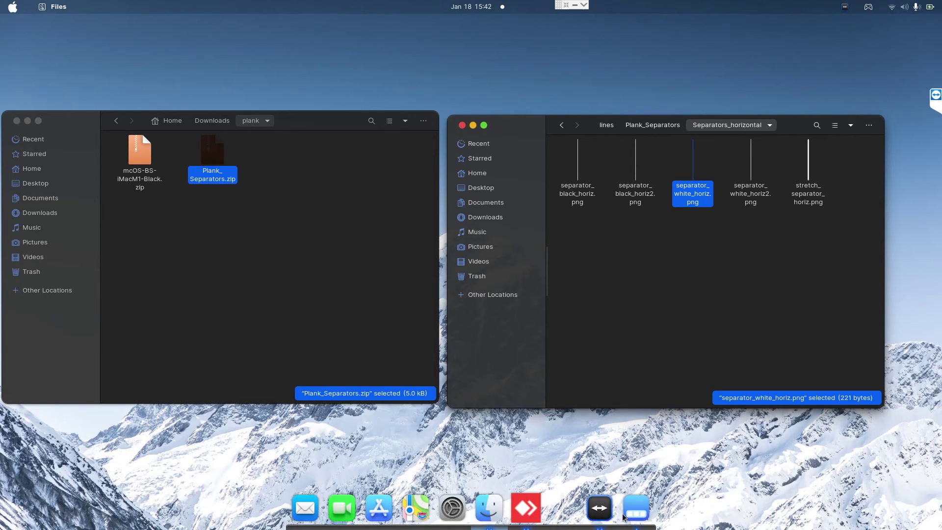
pyautogui.click(461, 126)
pyautogui.click(16, 121)
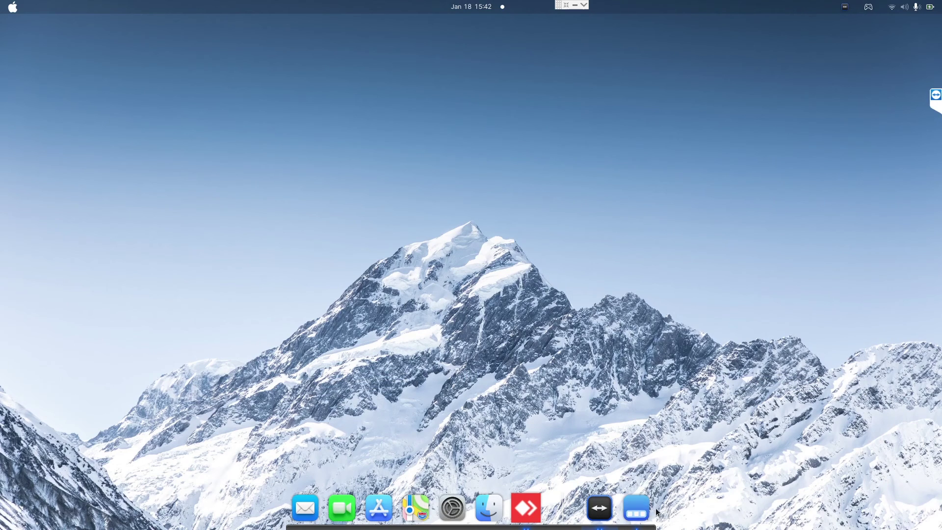
# Step: Open Plank's preferences from the dock and set its theme to mcOS-BS-iMacM1-Black
pyautogui.rightClick(657, 511)
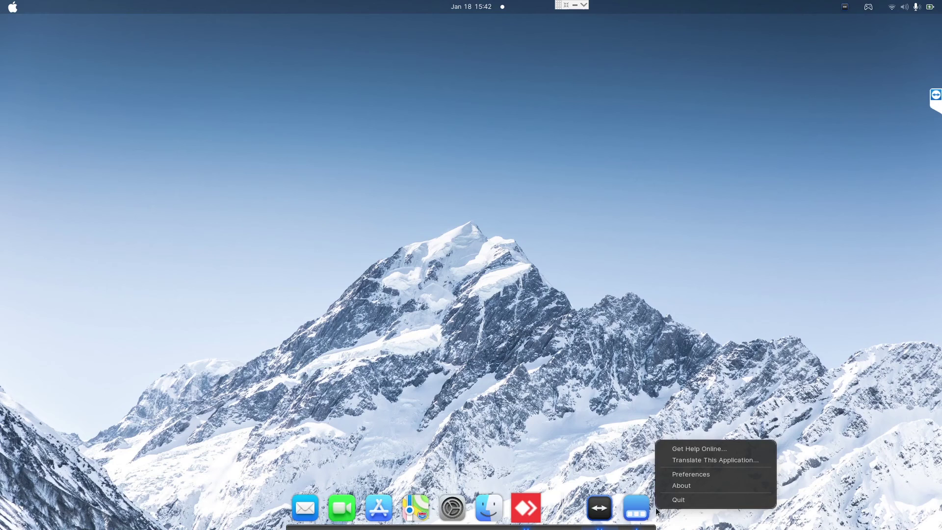
pyautogui.click(681, 475)
pyautogui.scroll(2, 410, 223)
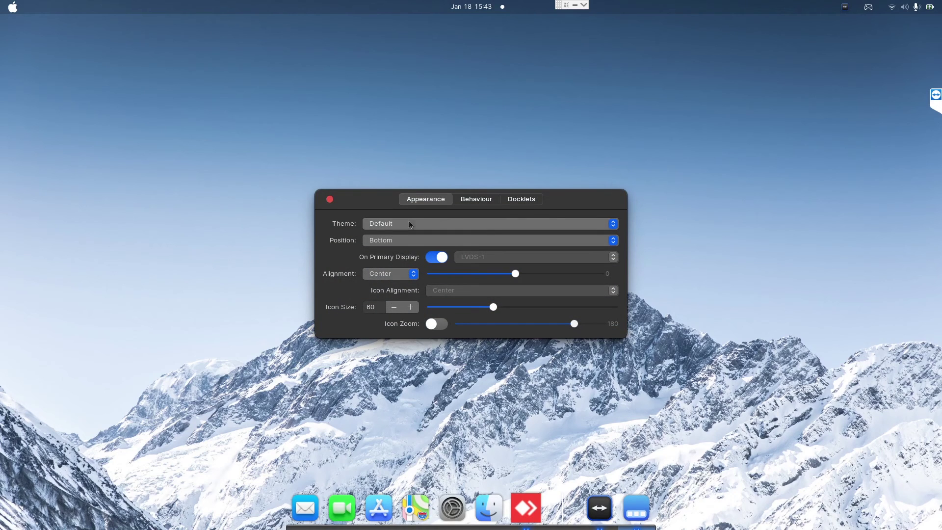
pyautogui.click(390, 225)
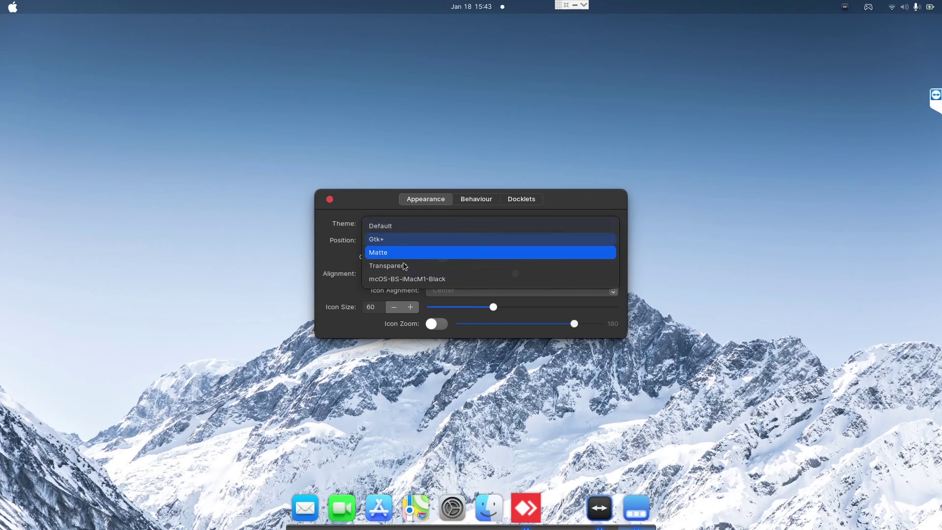
pyautogui.click(408, 279)
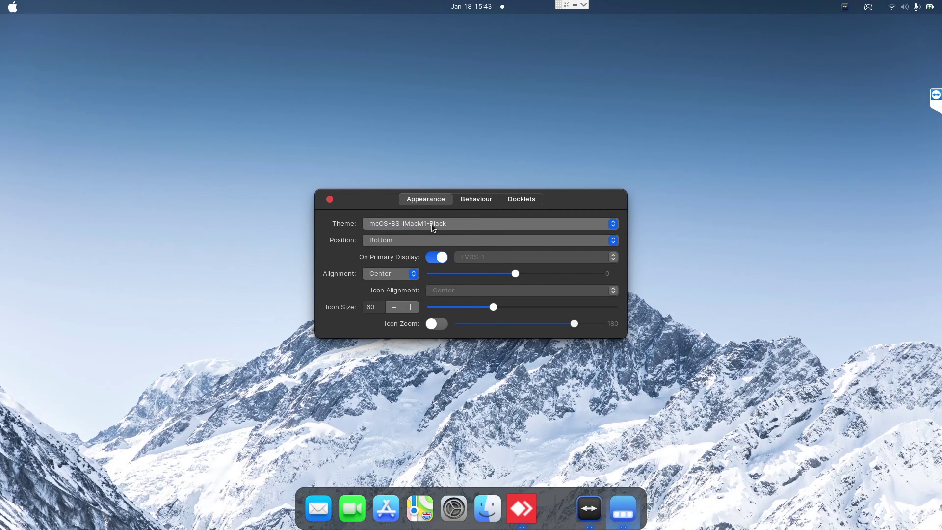
# Step: Turn on icon zoom for the dock and set the icon size to 50
pyautogui.click(439, 323)
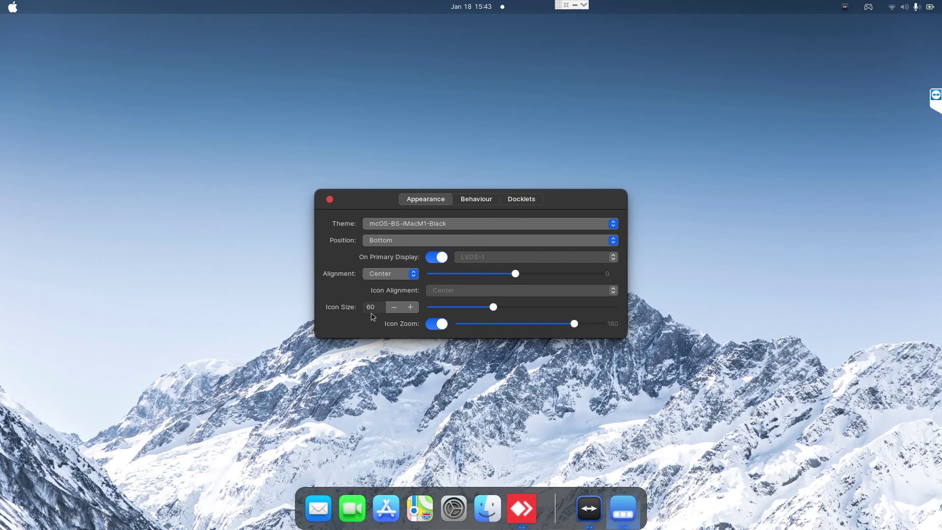
pyautogui.click(411, 307)
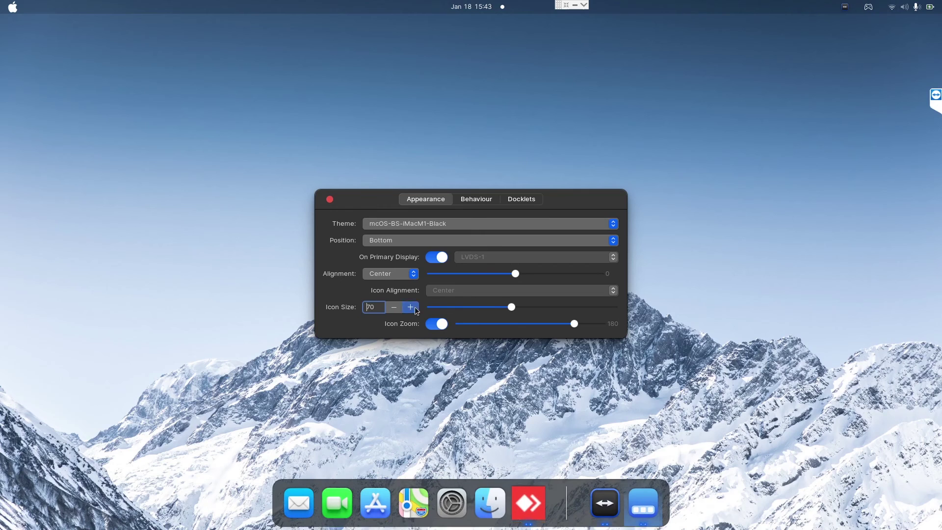
pyautogui.click(394, 307)
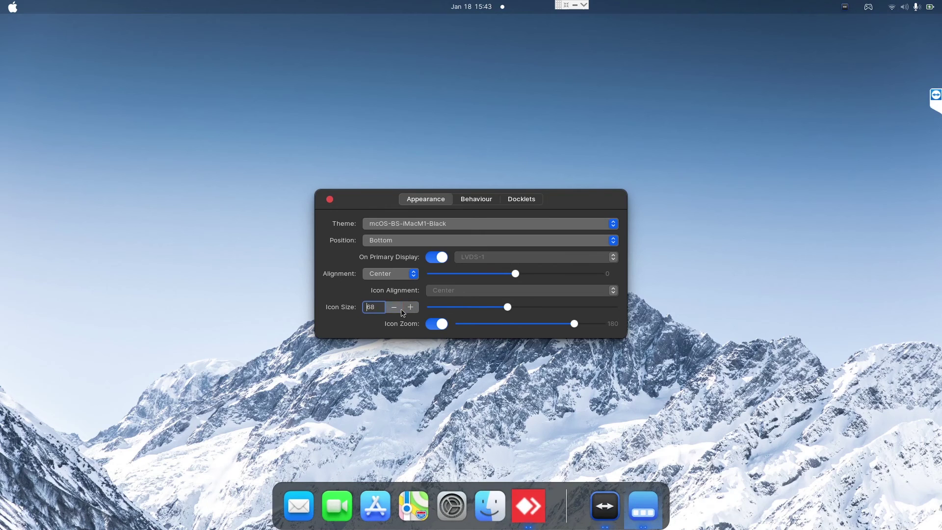
pyautogui.click(402, 311)
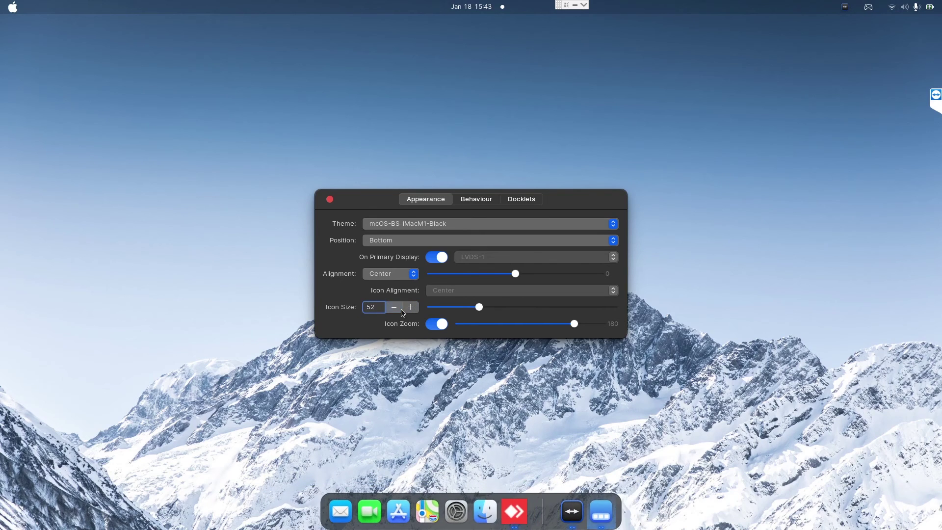
pyautogui.scroll(2, 398, 310)
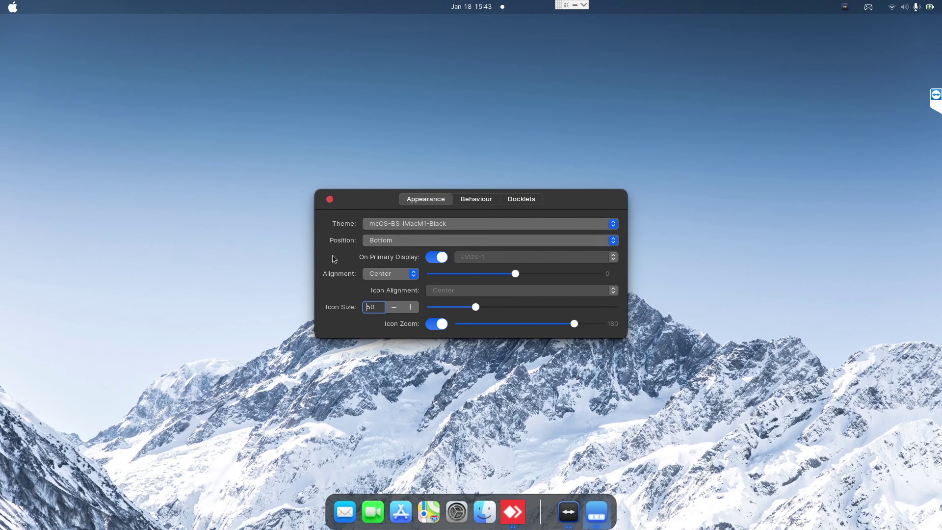
# Step: Review the dock's Behaviour settings and the available Docklets, and close Plank's preferences
pyautogui.click(472, 203)
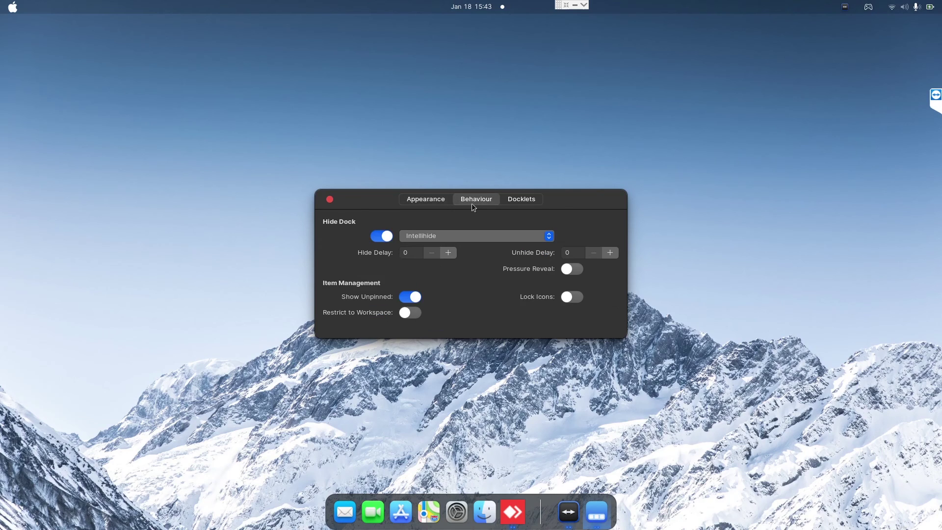
pyautogui.click(527, 201)
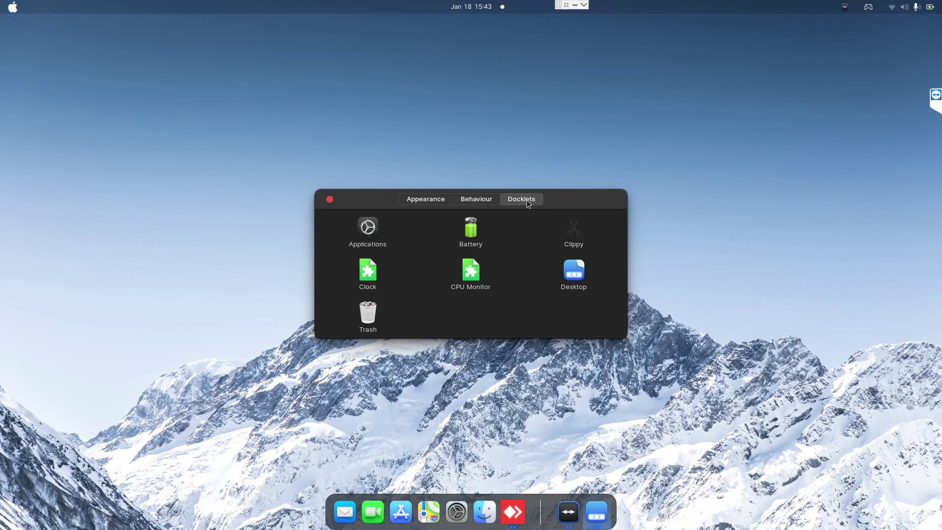
pyautogui.click(434, 201)
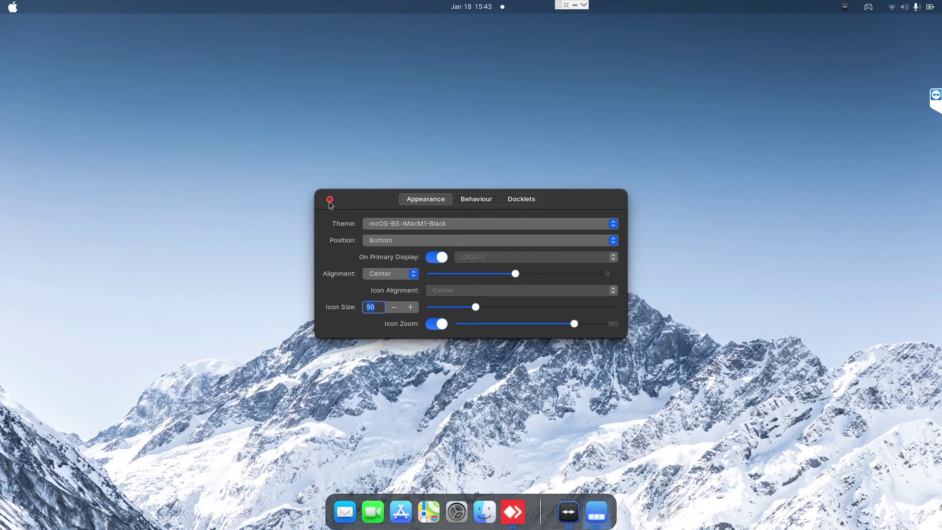
pyautogui.click(330, 200)
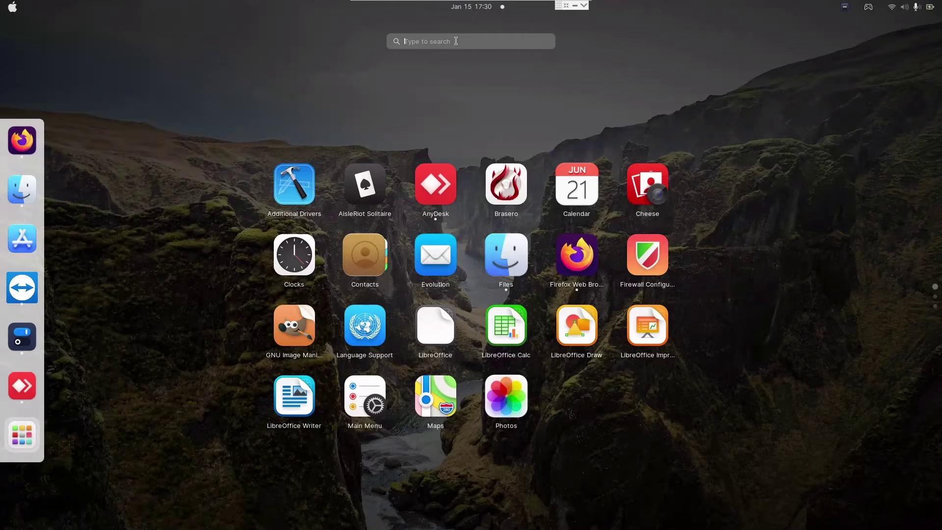
# Step: Find and open Startup Applications, and begin a new startup program entry named "plank"
pyautogui.write('startup')
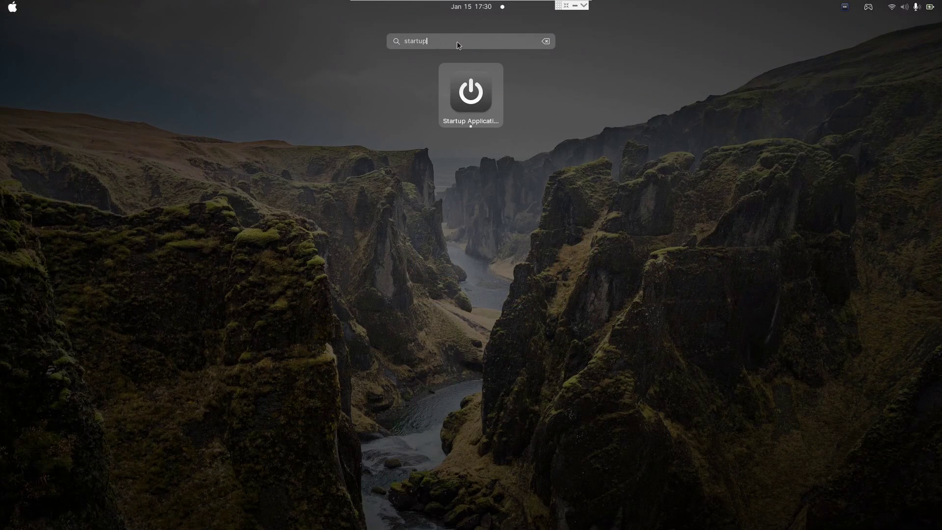
pyautogui.press('Return')
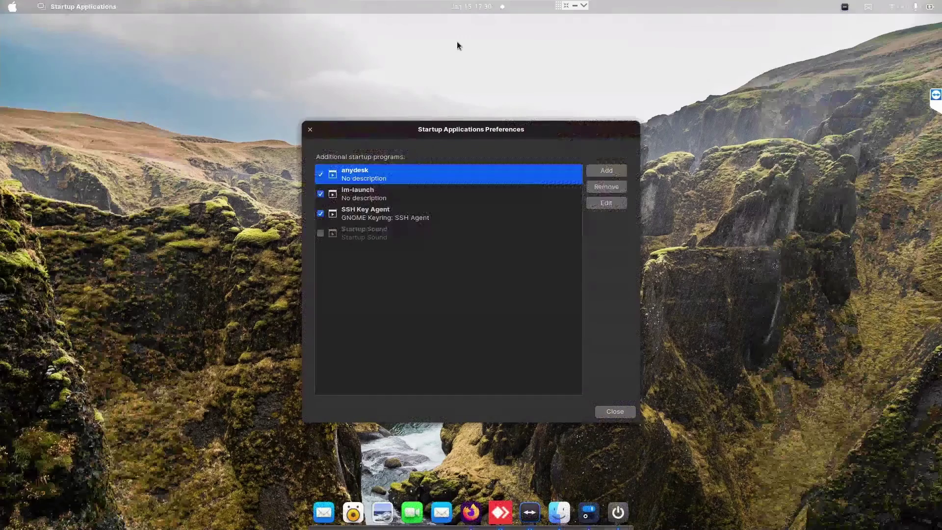
pyautogui.click(608, 166)
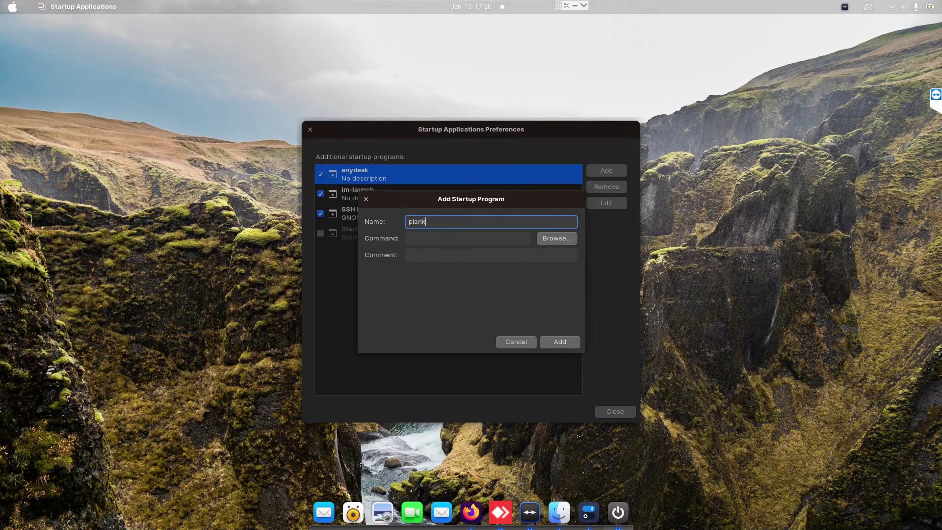
# Step: Search the applications for "main", open Main Menu and move its window beside the Add Startup Program dialog
pyautogui.press('super')
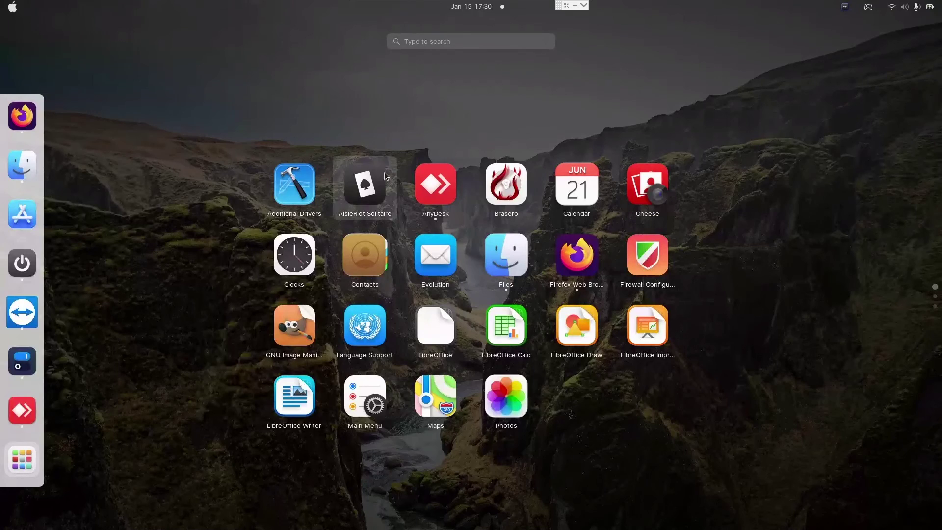
pyautogui.click(420, 44)
pyautogui.write('a')
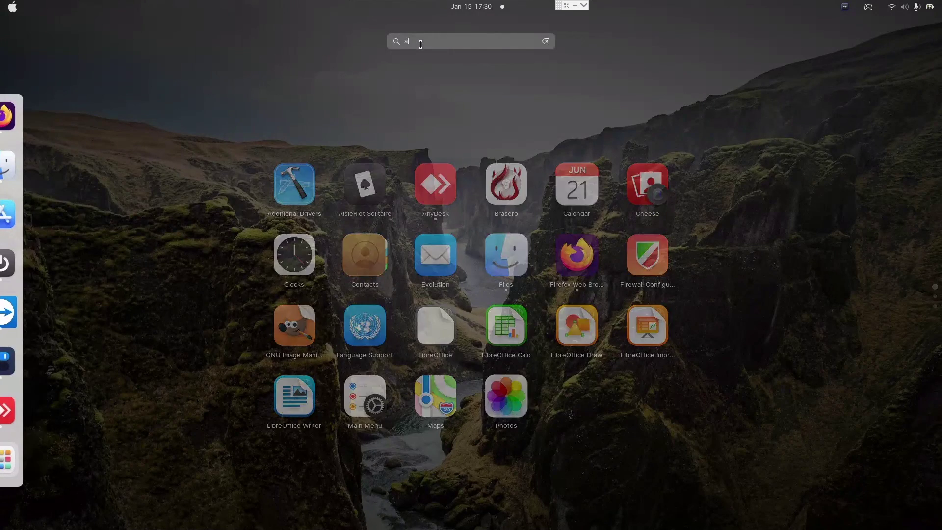
pyautogui.write('min')
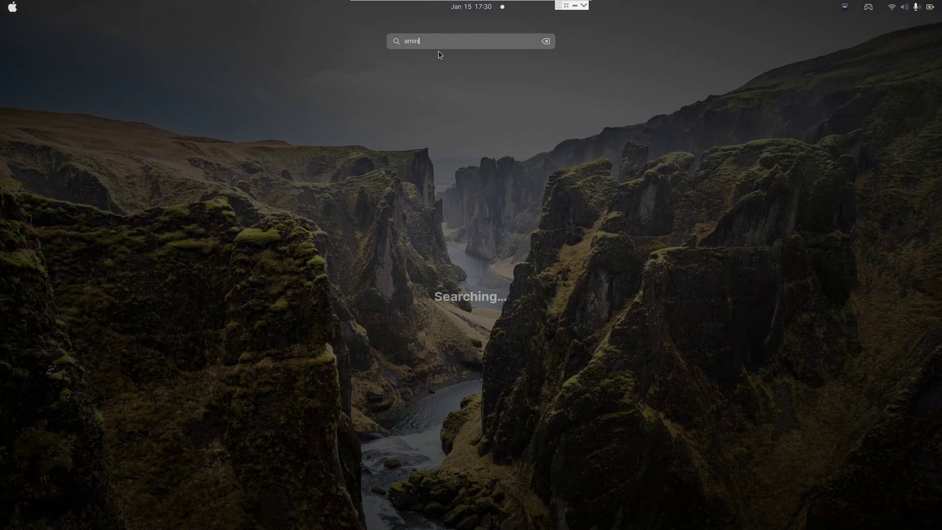
pyautogui.press('BackSpace')
pyautogui.press('BackSpace')
pyautogui.press('BackSpace')
pyautogui.press('BackSpace')
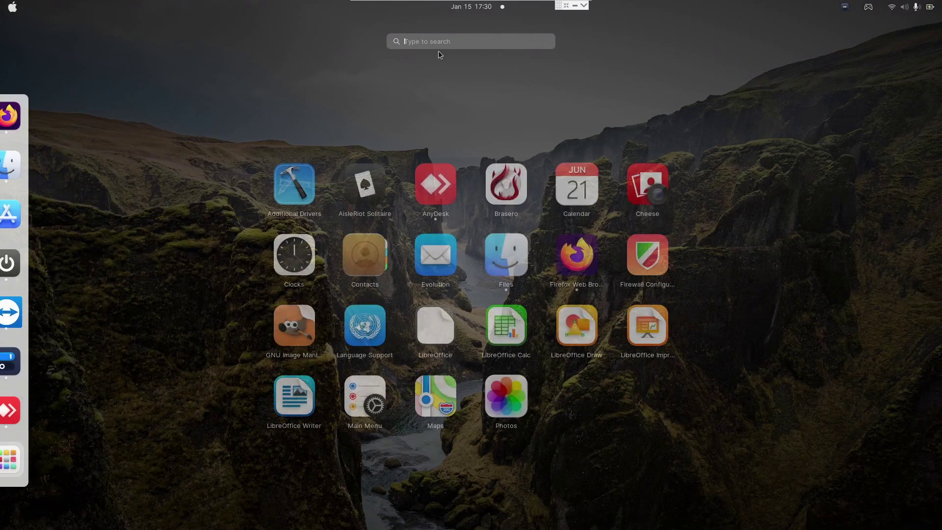
pyautogui.write('main')
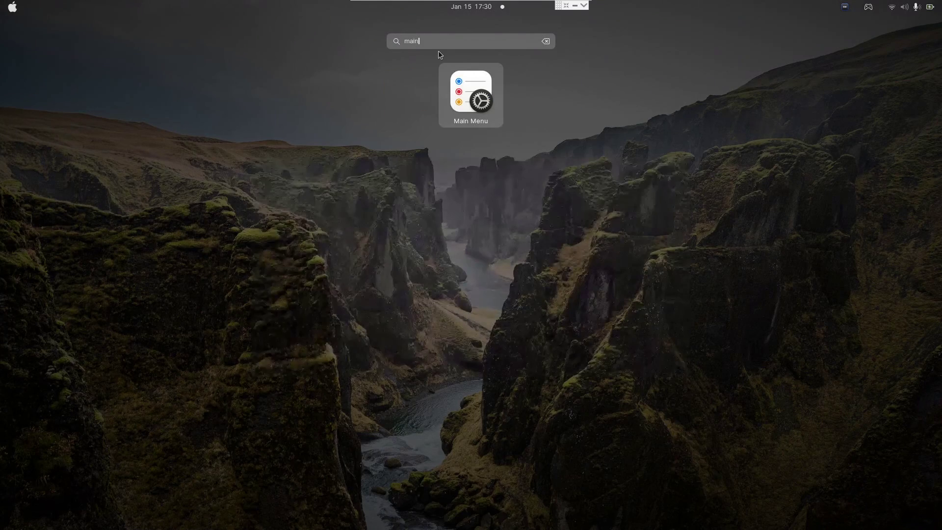
pyautogui.click(472, 90)
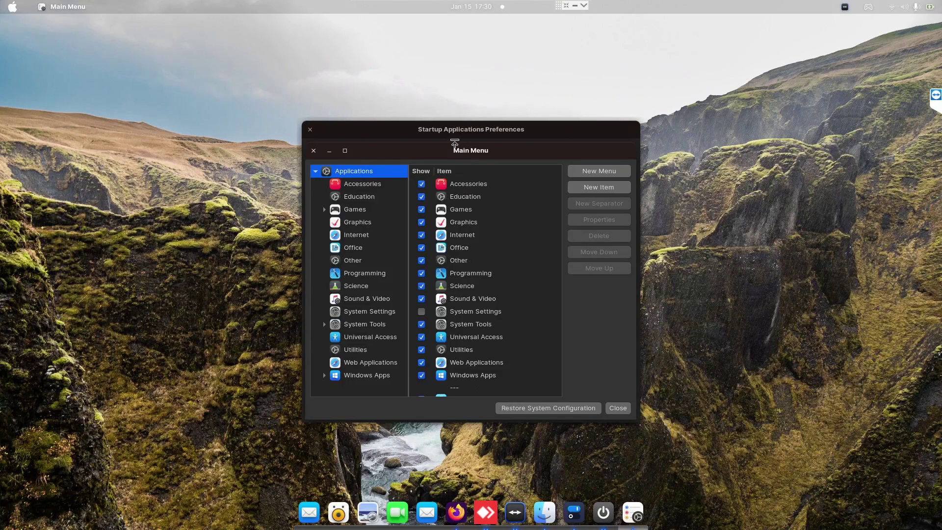
pyautogui.moveTo(465, 146); pyautogui.dragTo(733, 139)
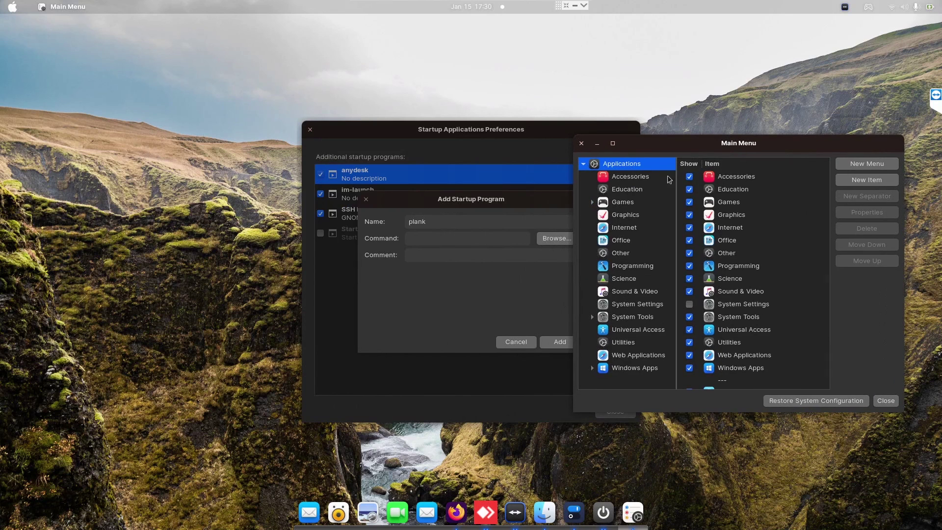
# Step: Open the launcher properties of Plank in the Accessories category to look up its command
pyautogui.click(638, 181)
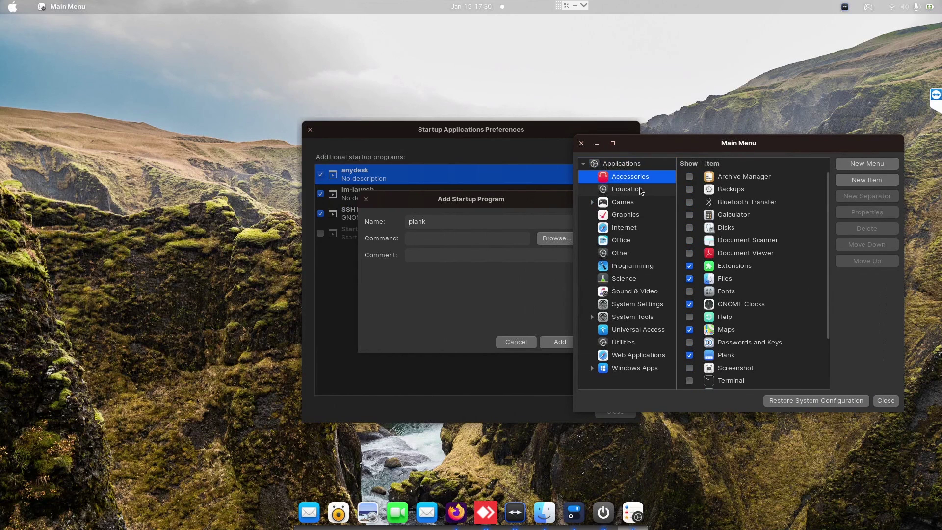
pyautogui.click(754, 357)
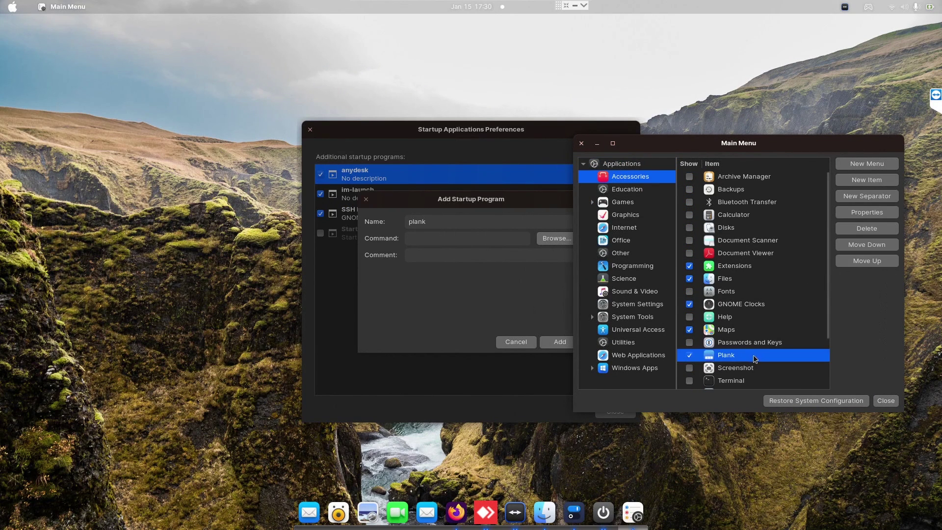
pyautogui.click(865, 212)
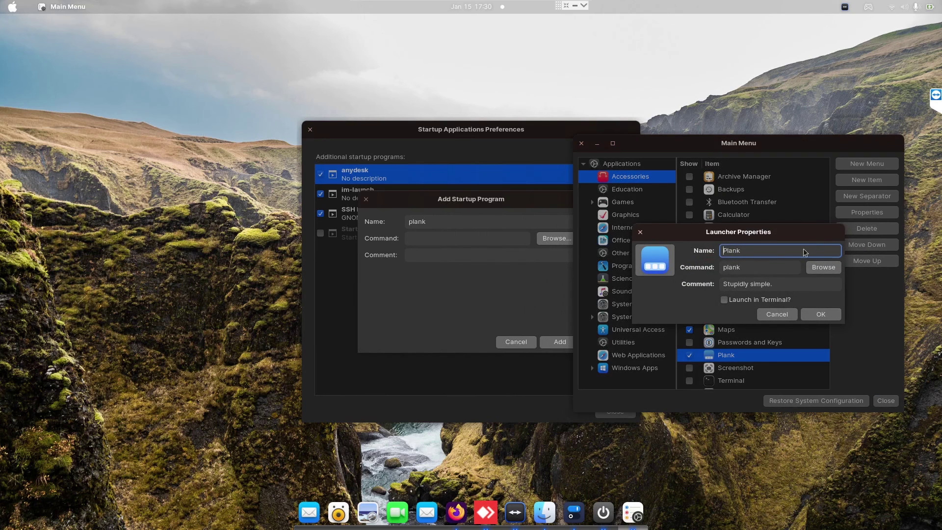
# Step: Add the startup program with the command "plank", close Startup Applications and dismiss Plank's launcher properties
pyautogui.click(475, 238)
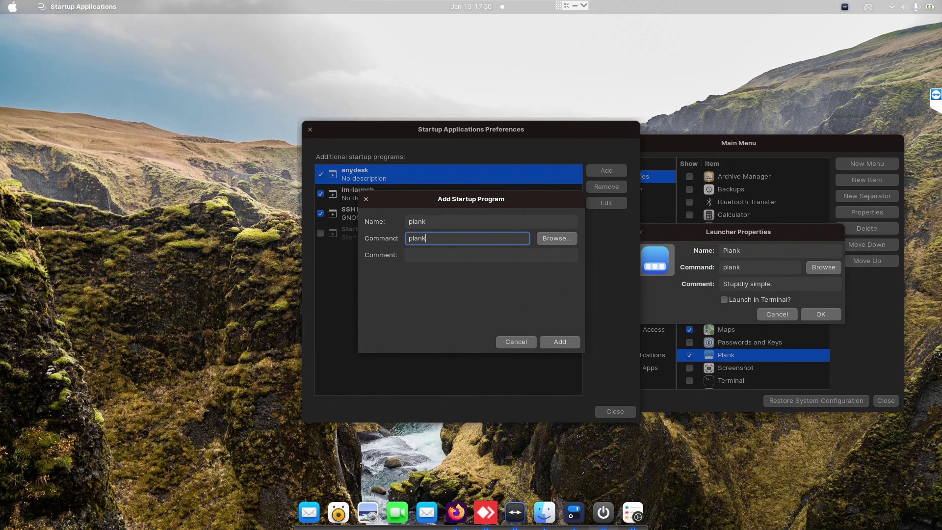
pyautogui.click(561, 341)
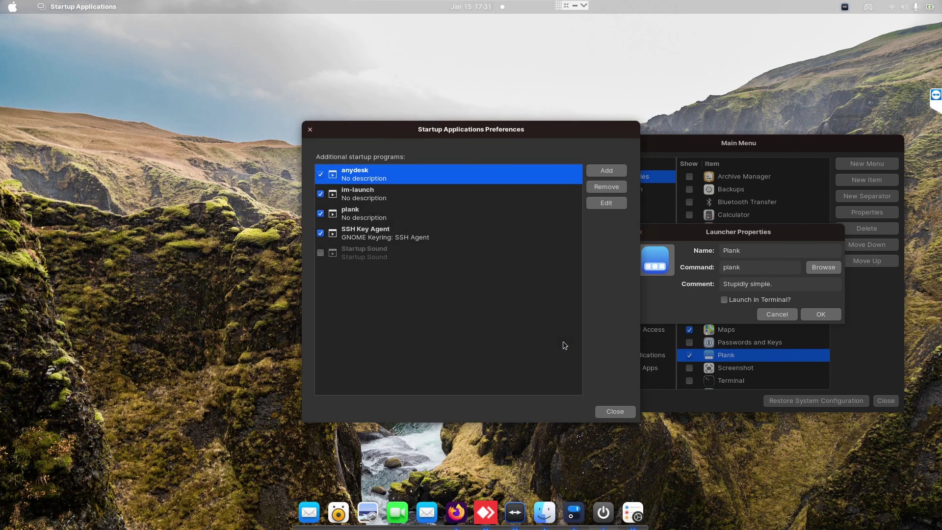
pyautogui.click(615, 410)
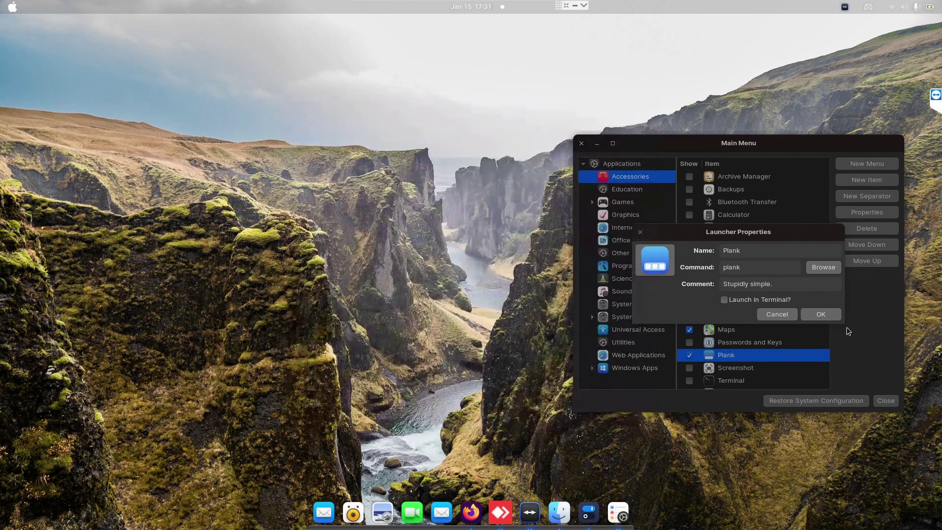
pyautogui.click(777, 315)
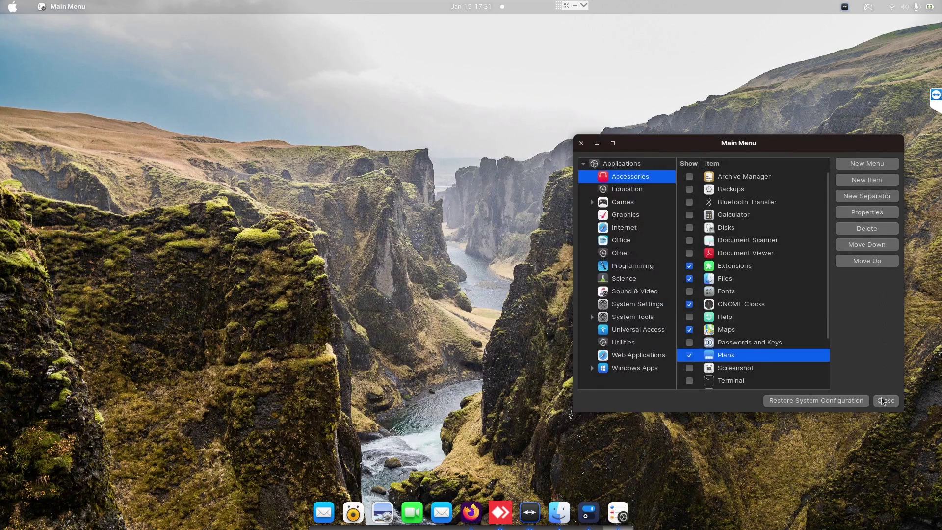